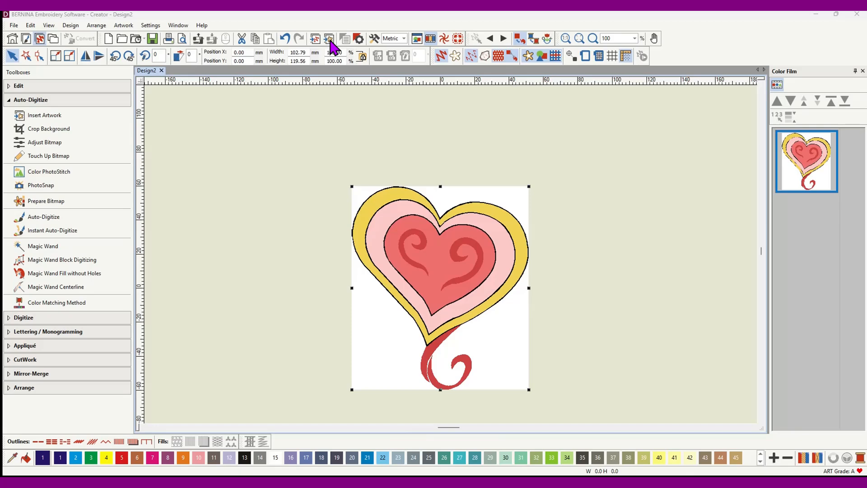
- Browse the wmf artwork folder for the Big Flower and Big Heart files, leaving without inserting any
{"action": "left_click", "coordinate": [329, 39]}
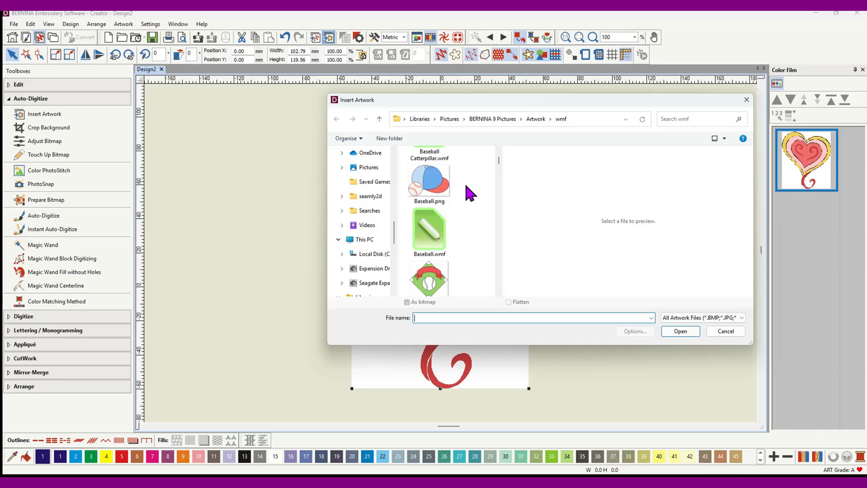
{"action": "scroll", "coordinate": [465, 187], "scroll_direction": "down", "scroll_amount": 5}
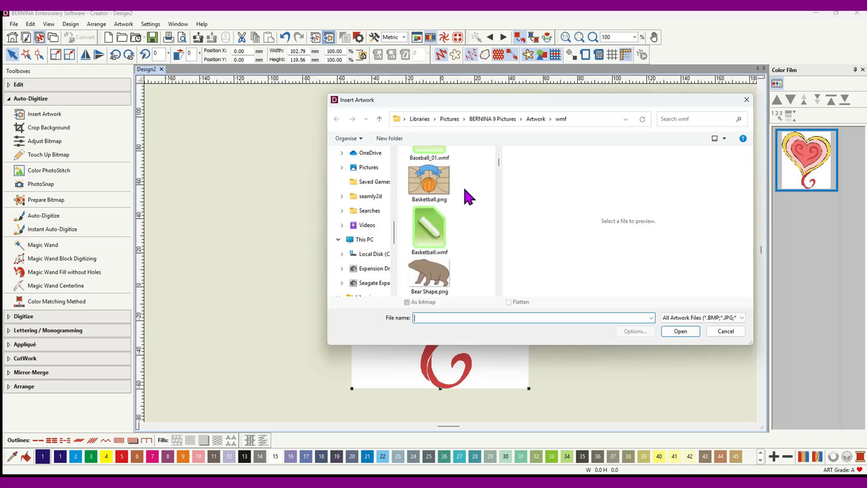
{"action": "scroll", "coordinate": [465, 191], "scroll_direction": "down", "scroll_amount": 6}
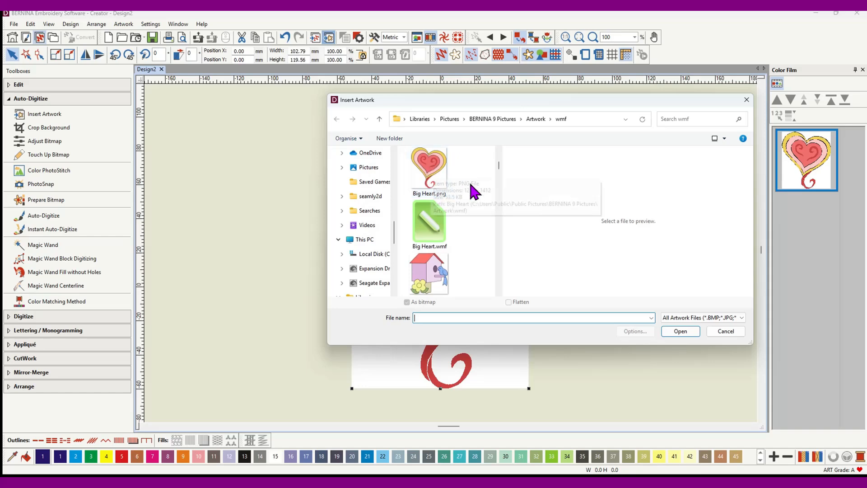
{"action": "scroll", "coordinate": [472, 192], "scroll_direction": "up", "scroll_amount": 1}
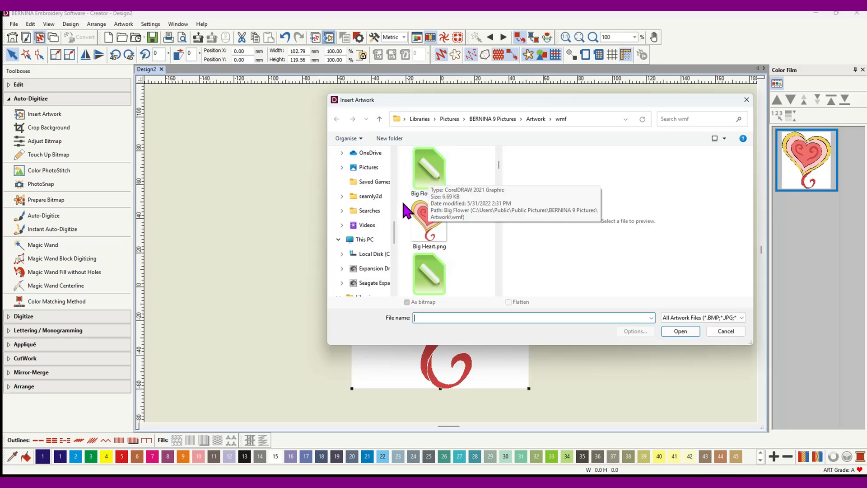
{"action": "left_click", "coordinate": [425, 171]}
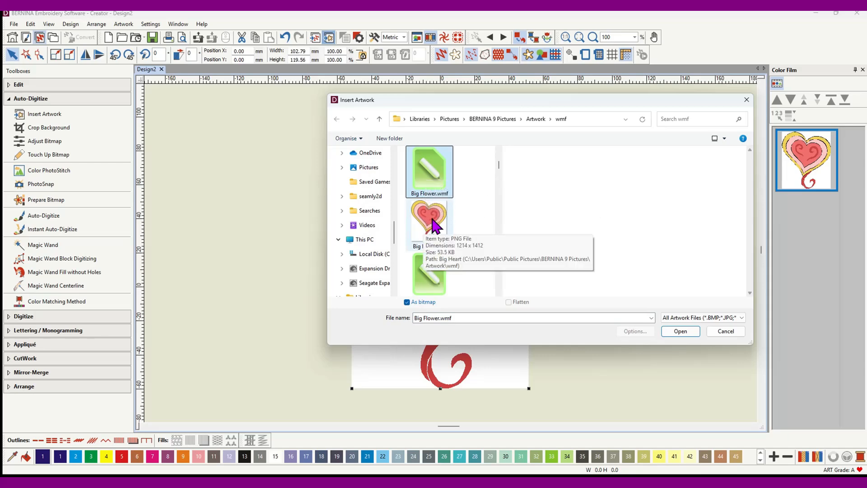
{"action": "left_click", "coordinate": [726, 331]}
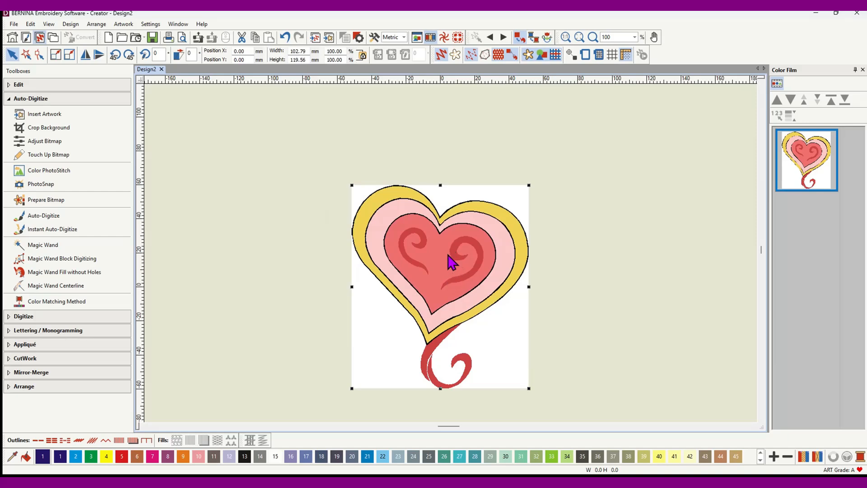
- Convert the heart bitmap to embroidery with Instant Auto-Digitize
{"action": "scroll", "coordinate": [450, 262], "scroll_direction": "up", "scroll_amount": 1}
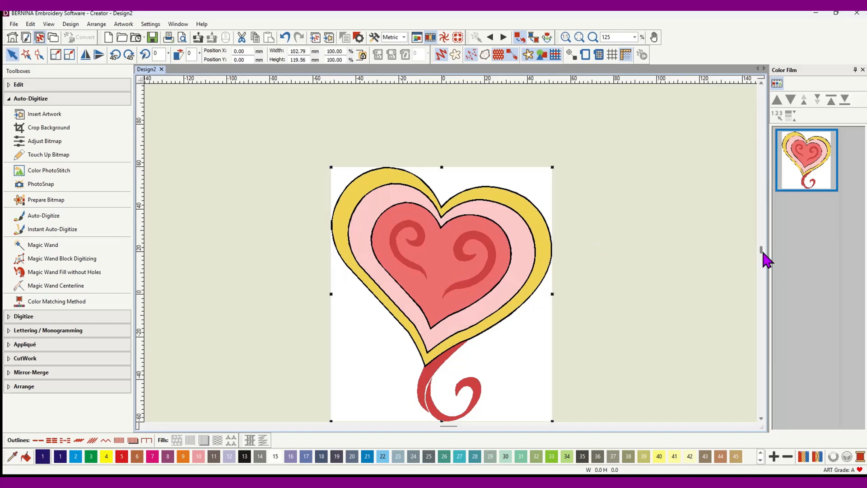
{"action": "left_click_drag", "start_coordinate": [761, 248], "coordinate": [762, 249]}
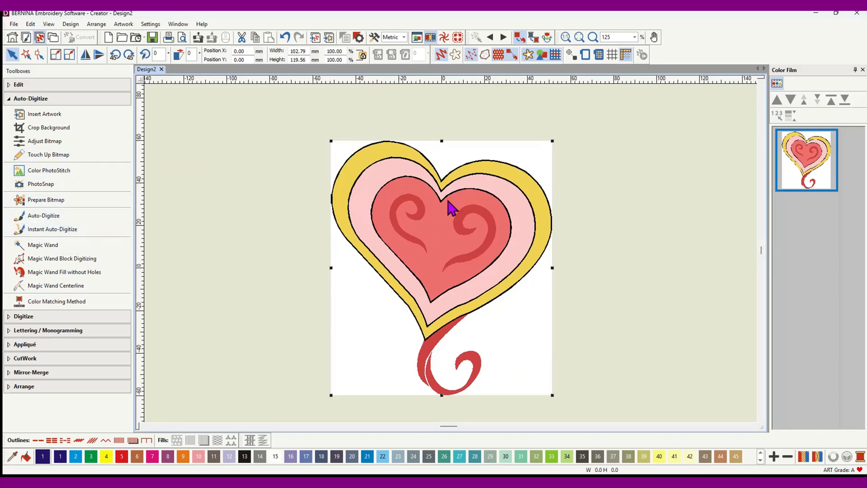
{"action": "left_click", "coordinate": [57, 230]}
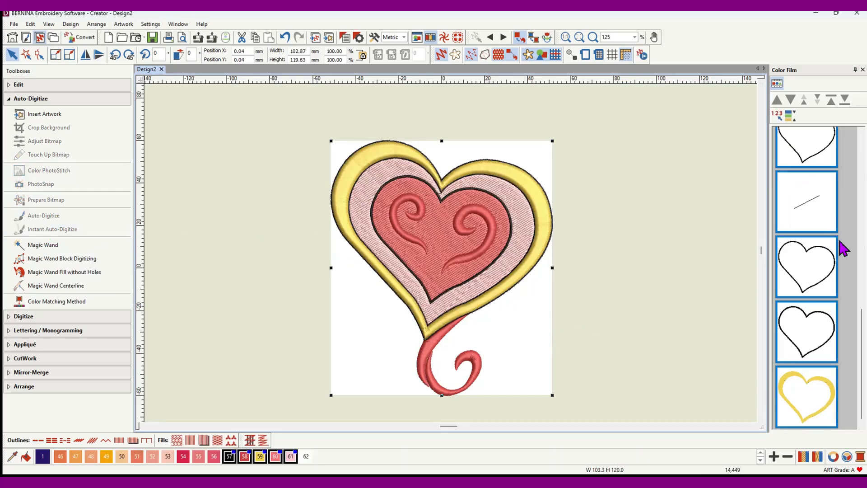
- Group the Color Film by color instead of by individual object and review the heart's stitching sequence
{"action": "left_click", "coordinate": [780, 87]}
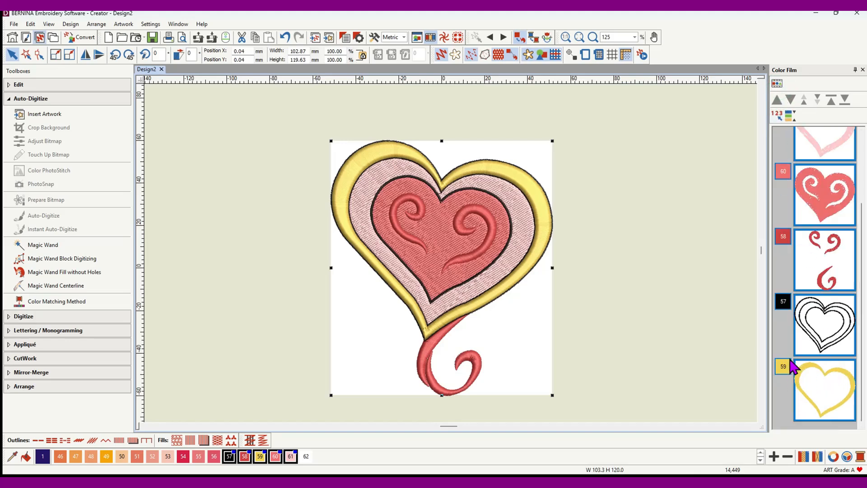
{"action": "scroll", "coordinate": [866, 317], "scroll_direction": "up", "scroll_amount": 3}
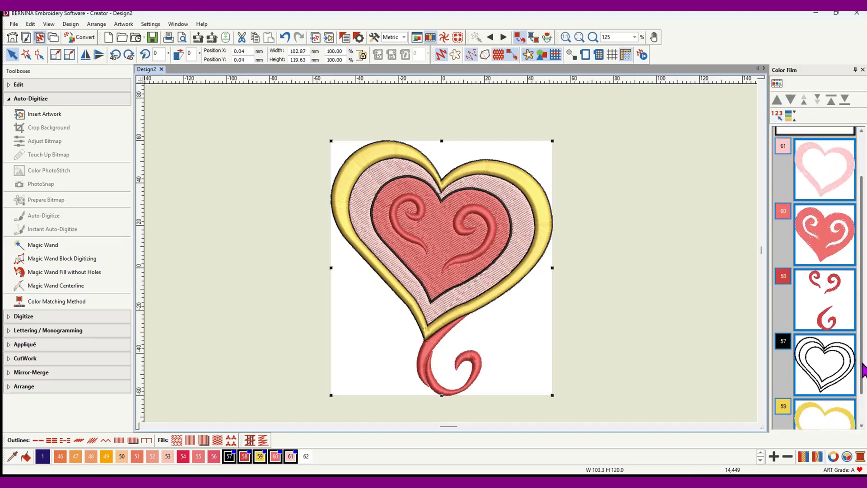
{"action": "left_click_drag", "start_coordinate": [865, 316], "coordinate": [864, 393]}
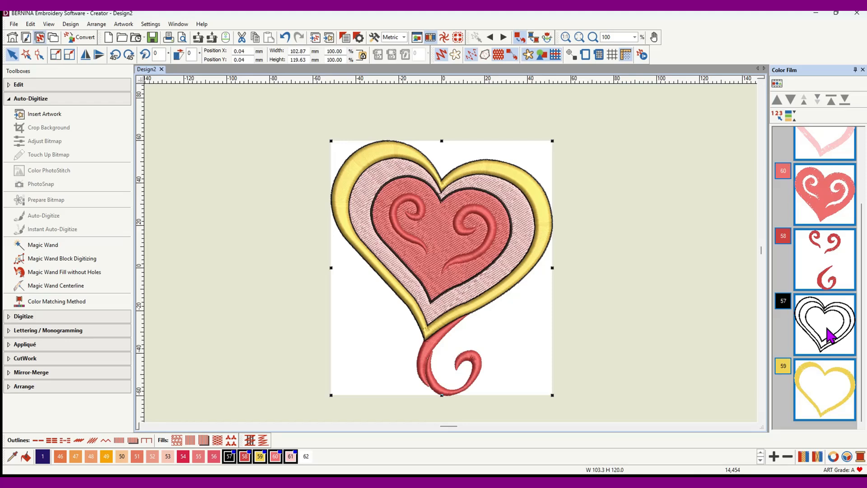
- Move the yellow heart border one place earlier in the stitching sequence, ahead of the black outlines
{"action": "left_click", "coordinate": [824, 391]}
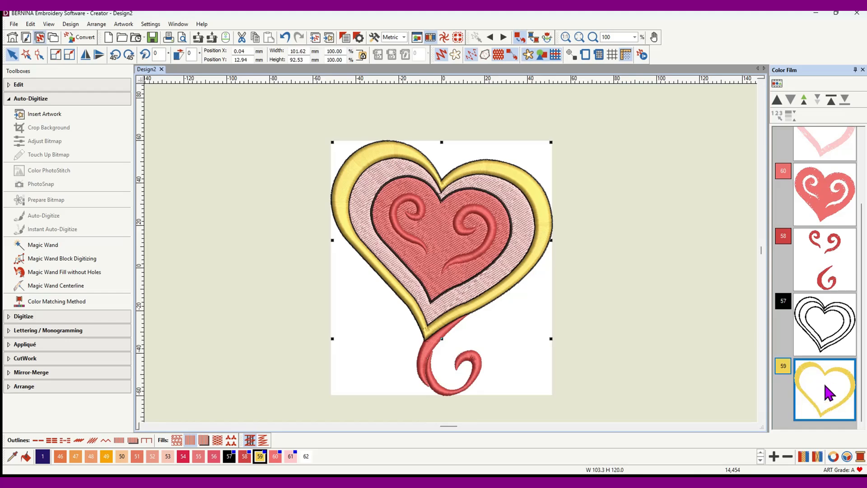
{"action": "left_click", "coordinate": [805, 100]}
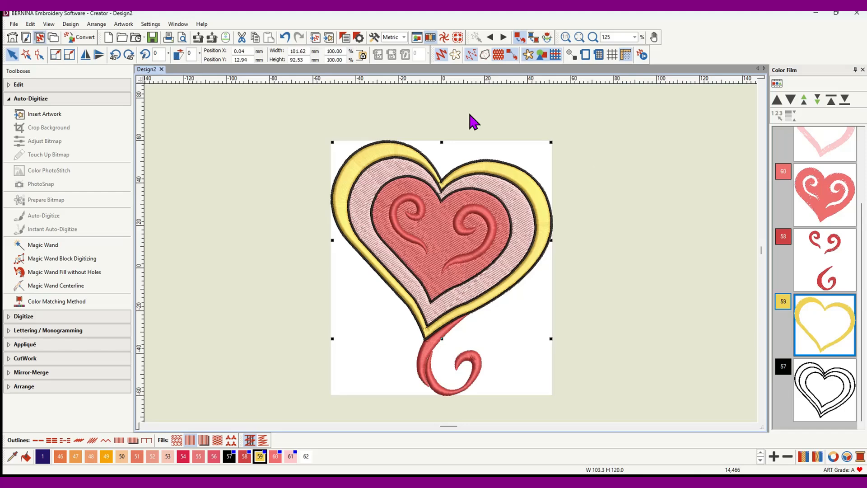
- Undo the yellow border's resequencing and the instant digitizing of the heart
{"action": "left_click", "coordinate": [284, 37]}
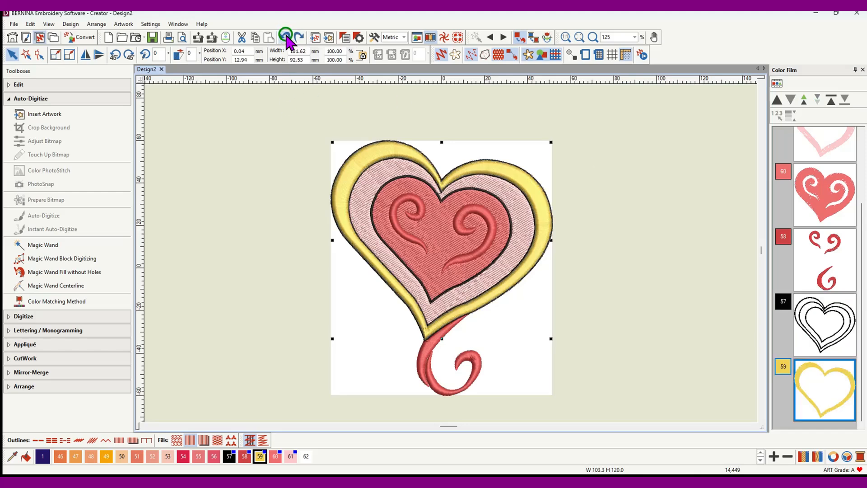
{"action": "left_click", "coordinate": [285, 38]}
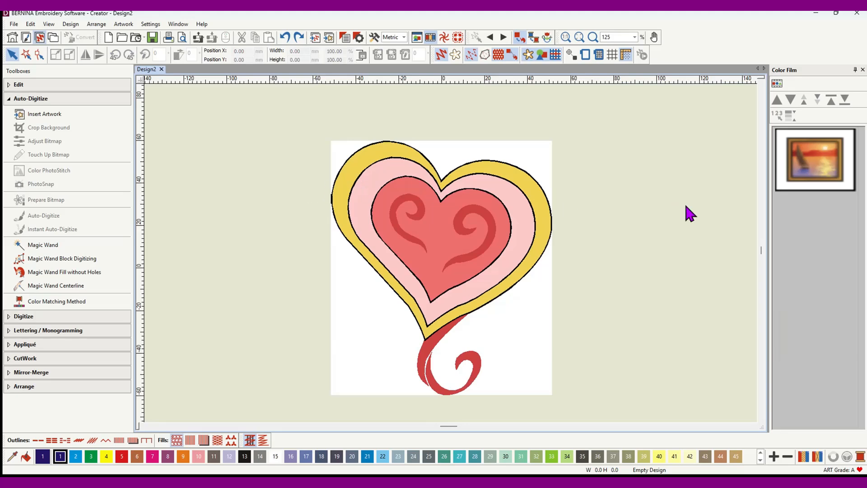
{"action": "left_click", "coordinate": [487, 210]}
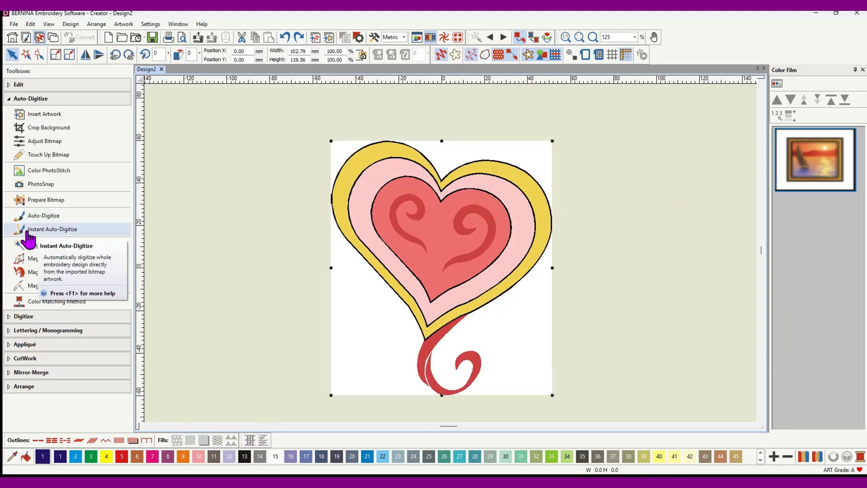
{"action": "left_click", "coordinate": [39, 218]}
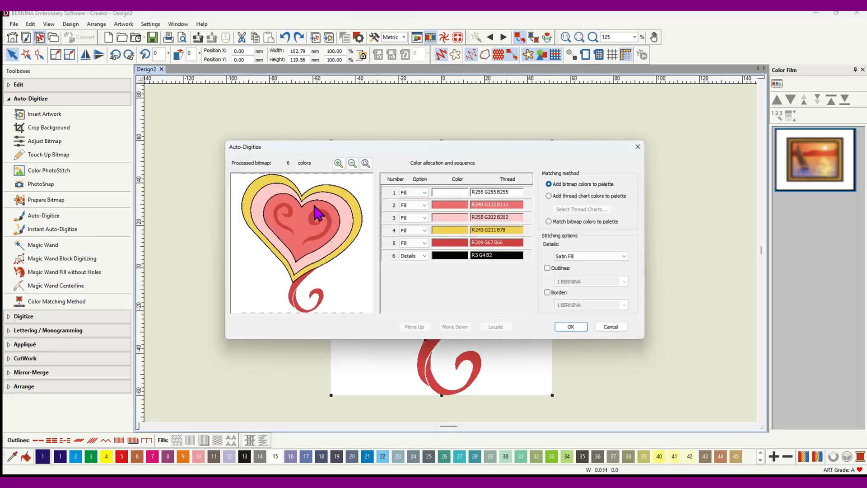
{"action": "left_click", "coordinate": [638, 147]}
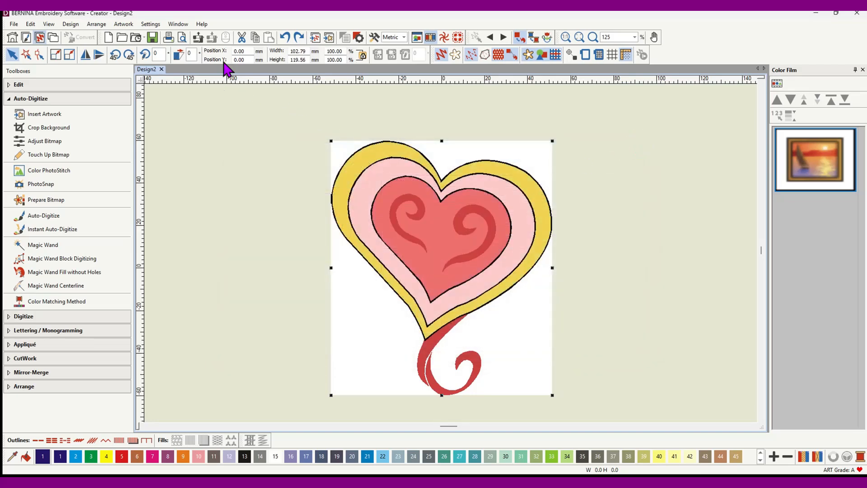
- Undo back to the empty design and redo the insertion of the heart artwork
{"action": "left_click", "coordinate": [286, 37]}
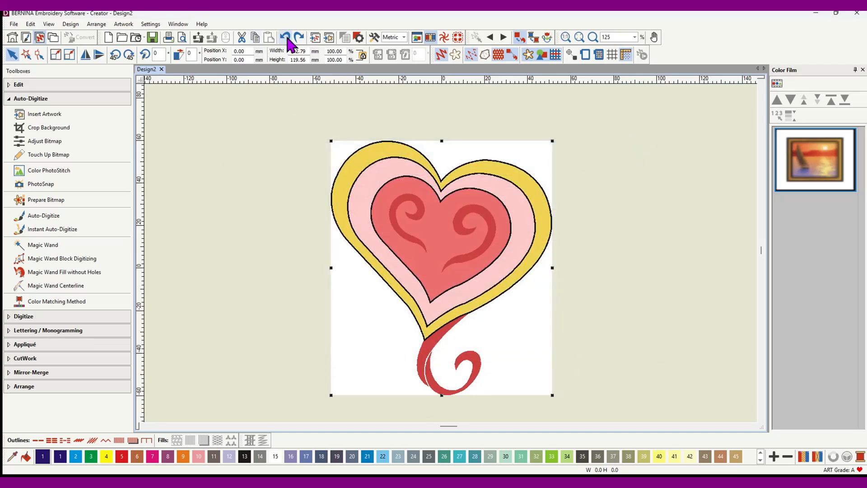
{"action": "left_click", "coordinate": [284, 36]}
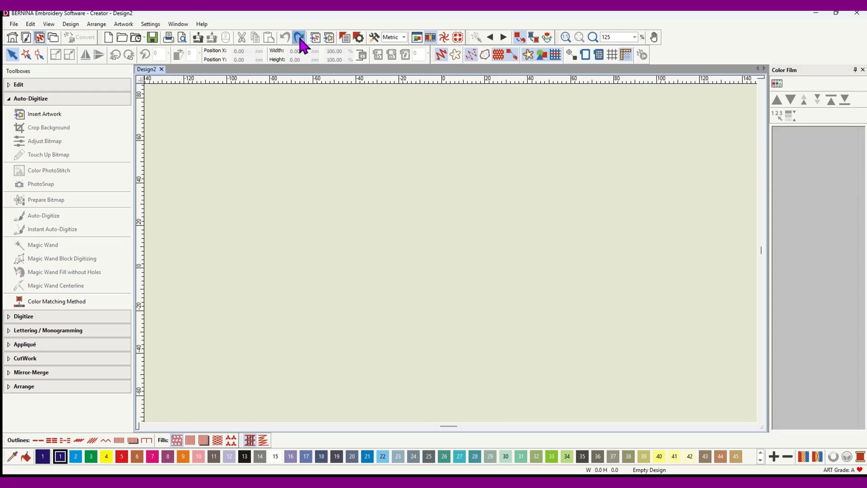
{"action": "left_click", "coordinate": [298, 37]}
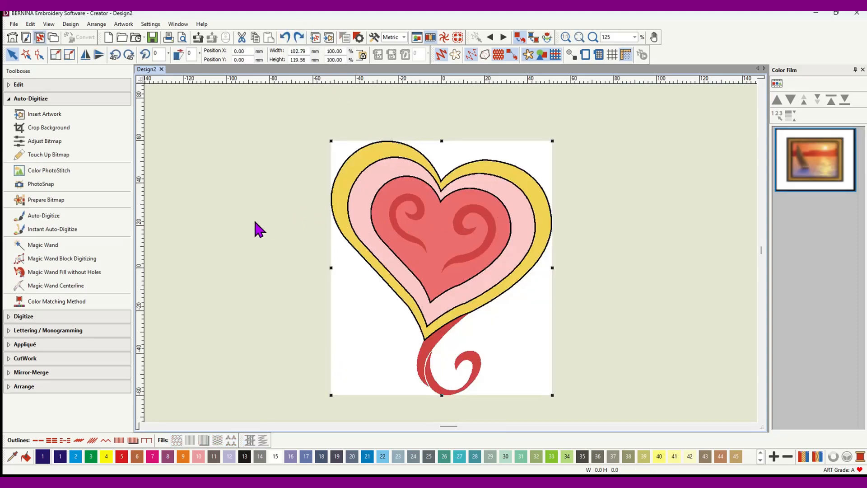
- Auto-digitize the heart bitmap with its processed colors accepted, setting the white background to Omit
{"action": "left_click", "coordinate": [44, 219]}
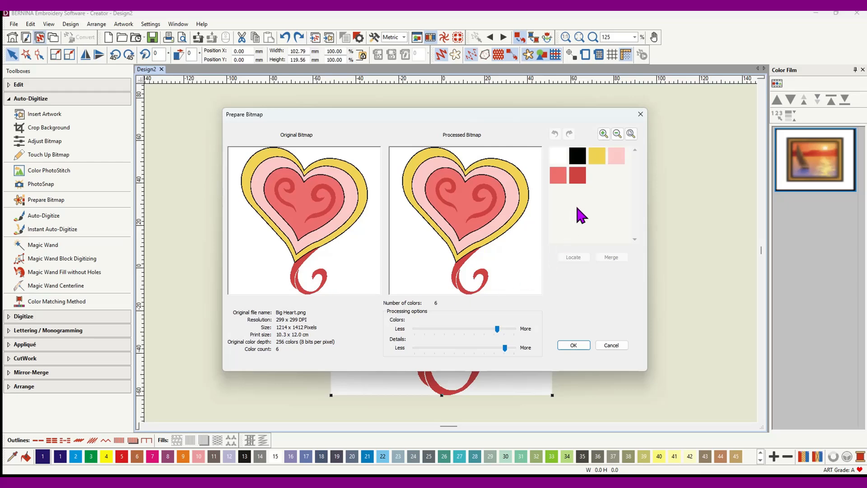
{"action": "left_click", "coordinate": [574, 345]}
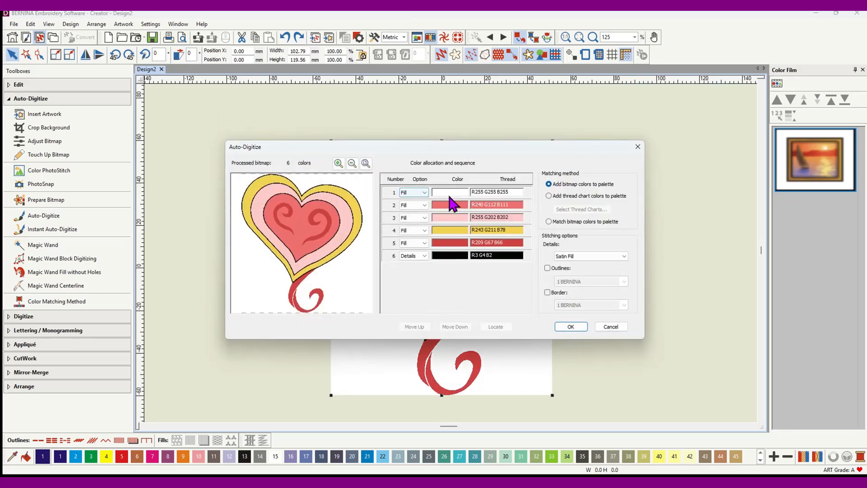
{"action": "left_click", "coordinate": [424, 193]}
{"action": "left_click", "coordinate": [423, 193]}
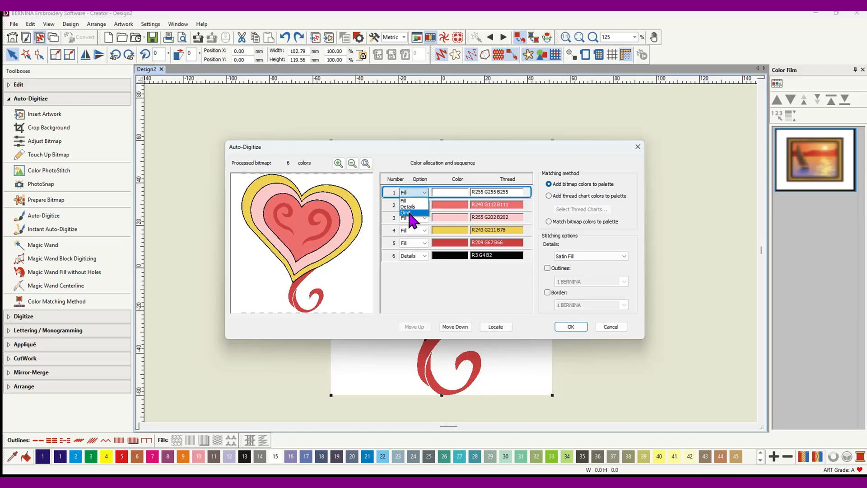
{"action": "left_click", "coordinate": [409, 213]}
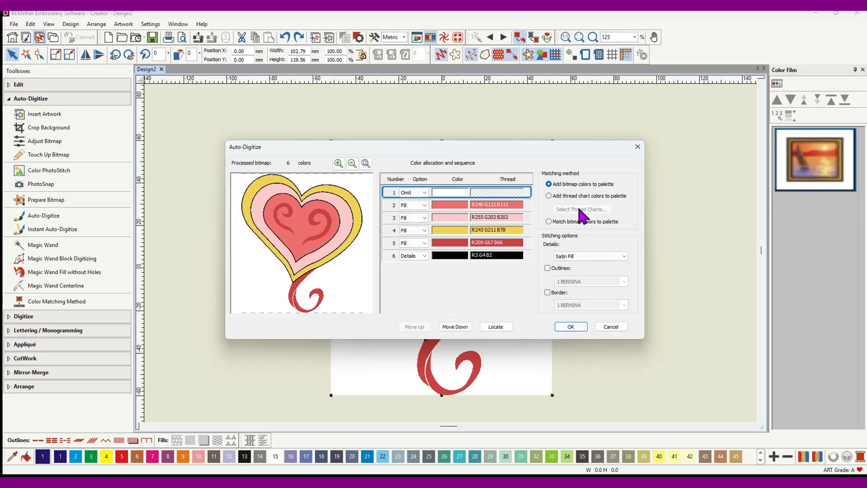
{"action": "left_click", "coordinate": [571, 327]}
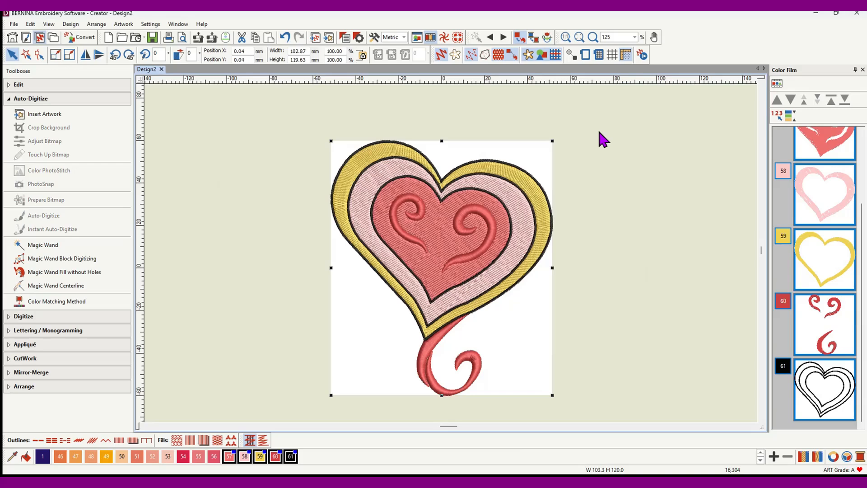
- Check the digitized heart against the hoop, hide the hoop again, and undo the auto-digitizing
{"action": "left_click", "coordinate": [586, 56]}
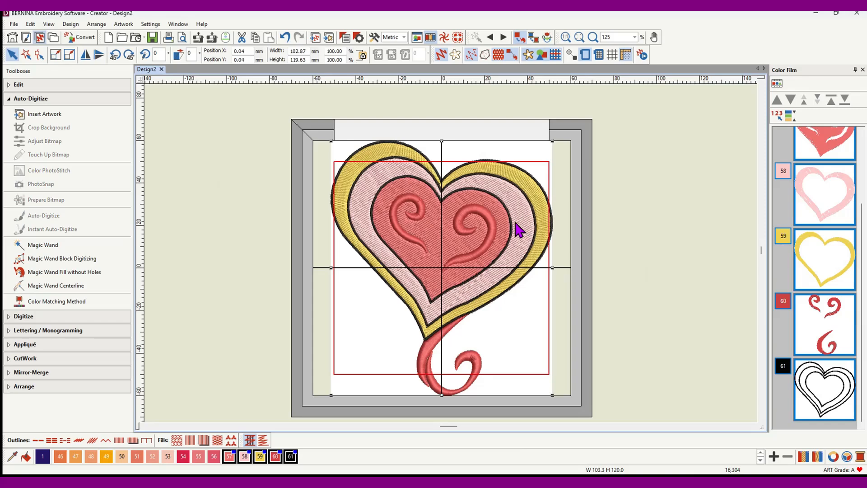
{"action": "left_click", "coordinate": [585, 56]}
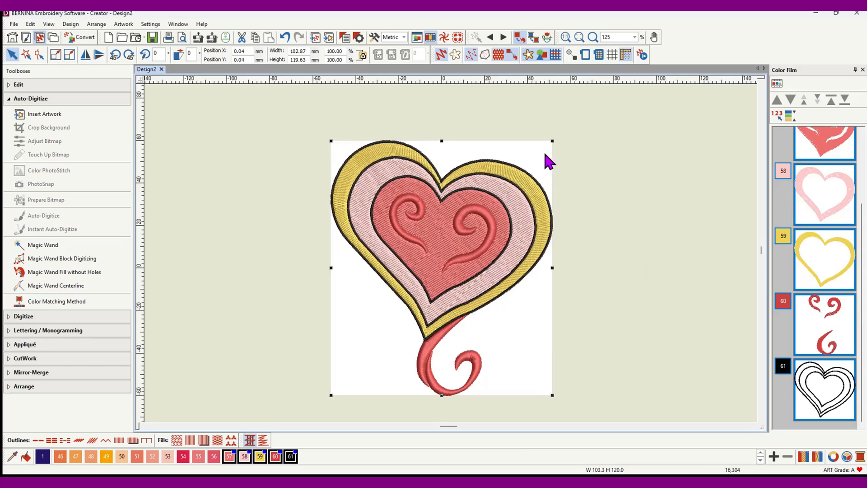
{"action": "left_click", "coordinate": [284, 38]}
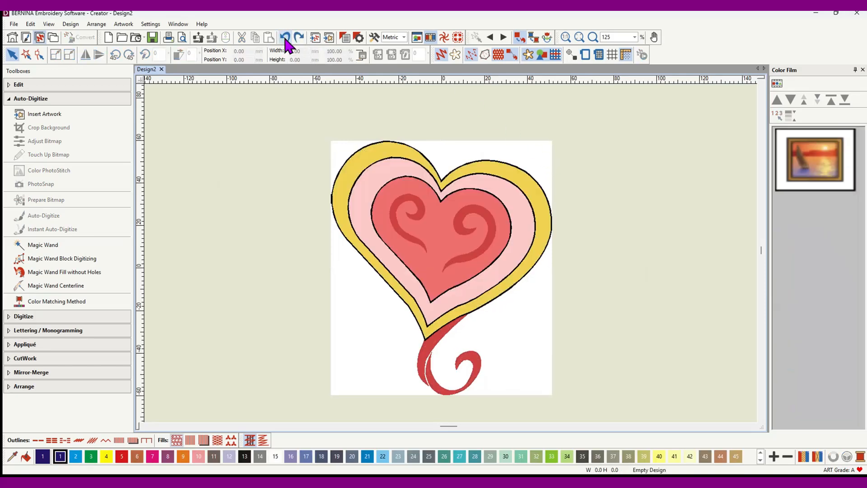
{"action": "left_click", "coordinate": [285, 38]}
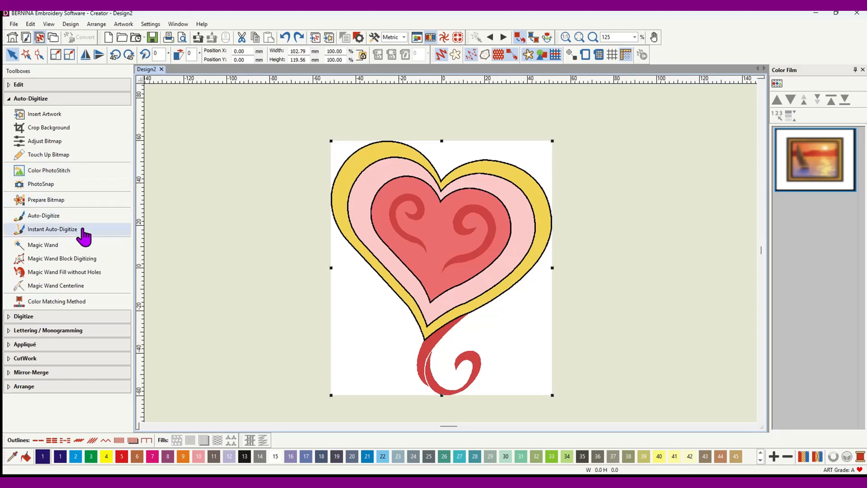
- Fill the yellow outer heart border with stitches using Magic Wand, accepting the default bitmap preparation
{"action": "left_click", "coordinate": [53, 245]}
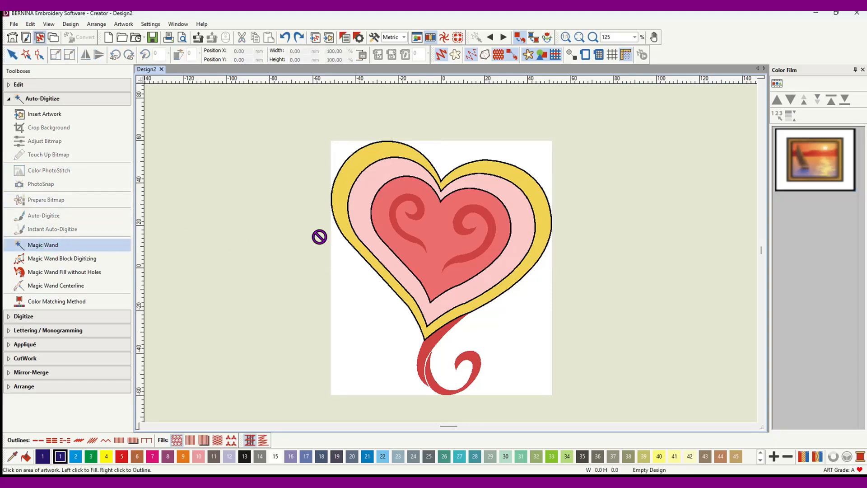
{"action": "left_click", "coordinate": [342, 254]}
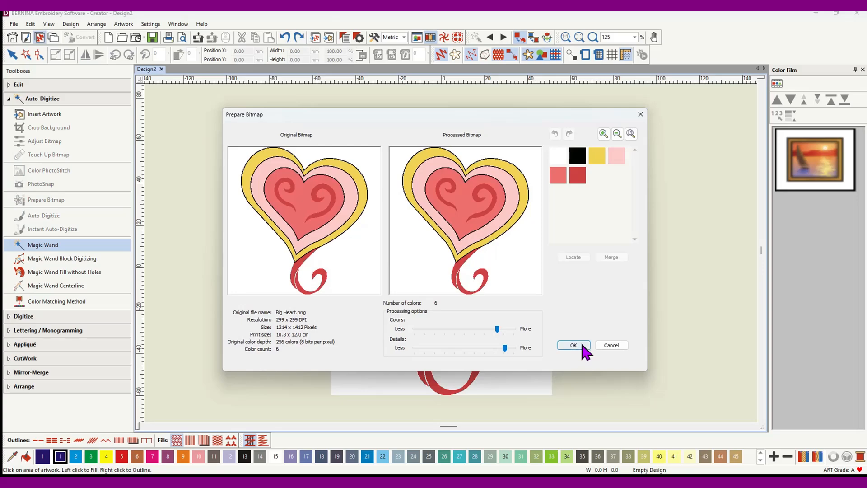
{"action": "left_click", "coordinate": [582, 345]}
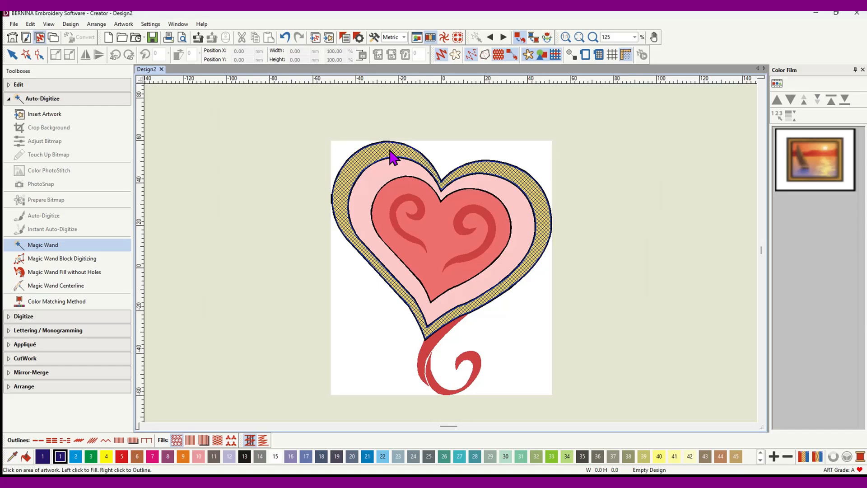
{"action": "left_click", "coordinate": [391, 156]}
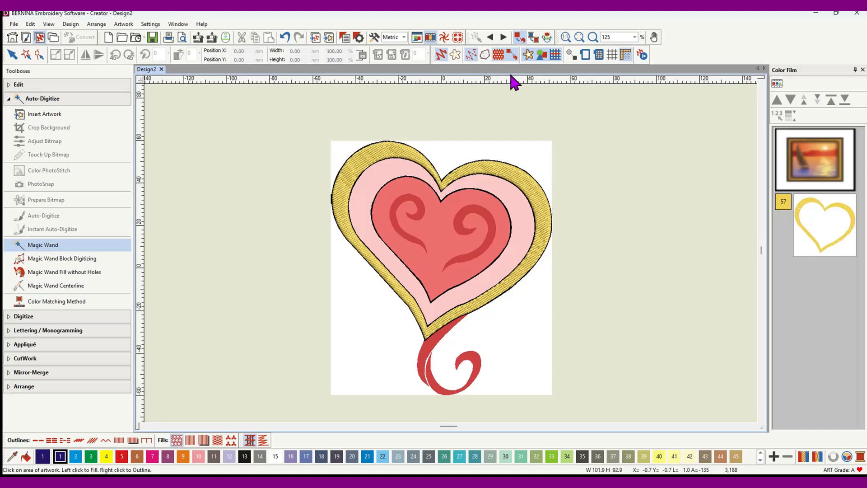
- Hide the background artwork and start adding stitch angles to the yellow heart border, with three angle lines across its right lobe
{"action": "left_click", "coordinate": [529, 55]}
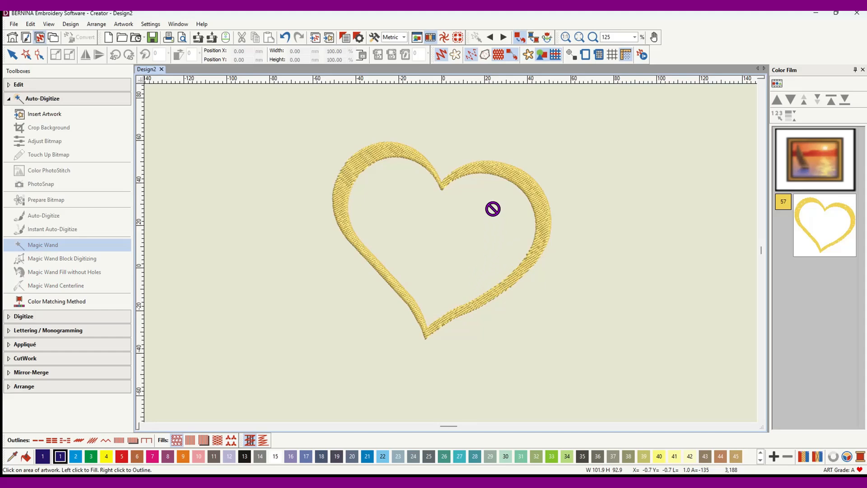
{"action": "left_click", "coordinate": [39, 85]}
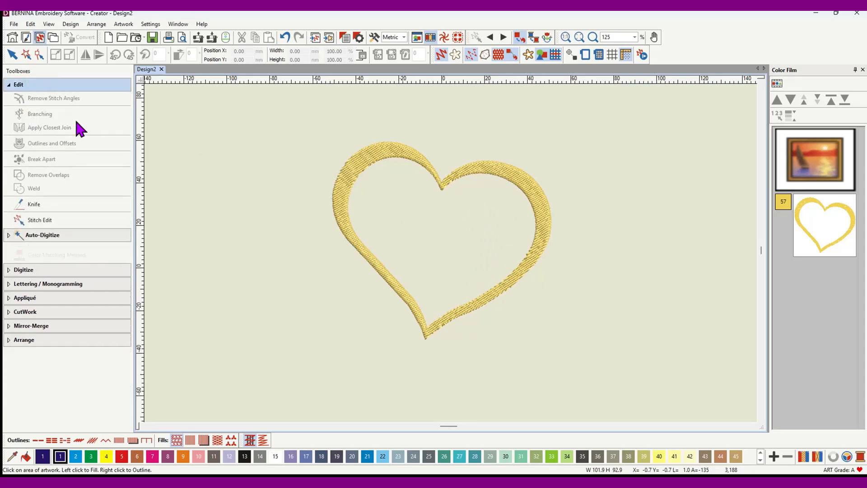
{"action": "left_click", "coordinate": [50, 100]}
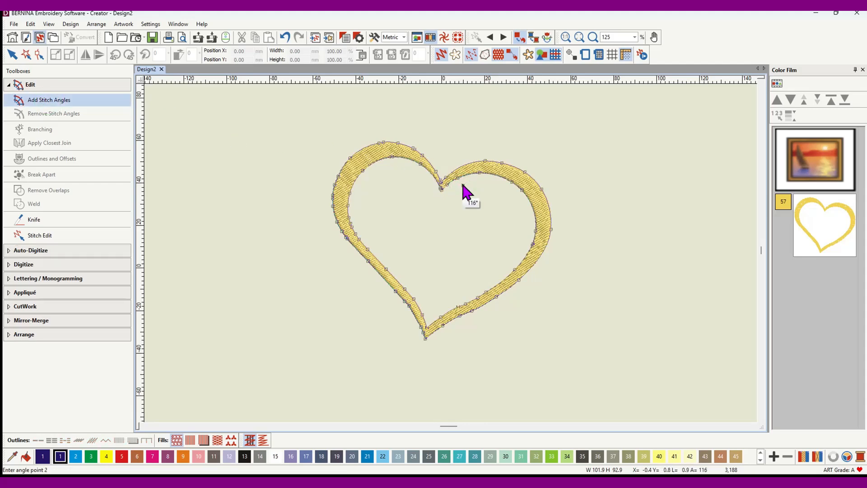
{"action": "left_click", "coordinate": [488, 140]}
{"action": "left_click", "coordinate": [509, 205]}
{"action": "left_click", "coordinate": [570, 171]}
{"action": "left_click", "coordinate": [510, 242]}
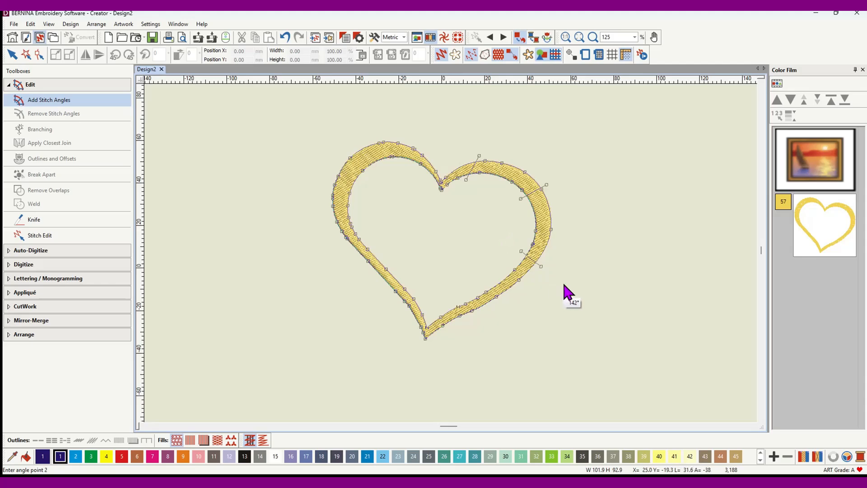
{"action": "left_click", "coordinate": [565, 292]}
- Continue the stitch angle lines around the heart border, across its lower right side, bottom tip and left side
{"action": "left_click", "coordinate": [462, 291]}
{"action": "left_click", "coordinate": [487, 339]}
{"action": "left_click", "coordinate": [428, 309]}
{"action": "left_click", "coordinate": [424, 346]}
{"action": "left_click", "coordinate": [332, 256]}
{"action": "left_click", "coordinate": [366, 194]}
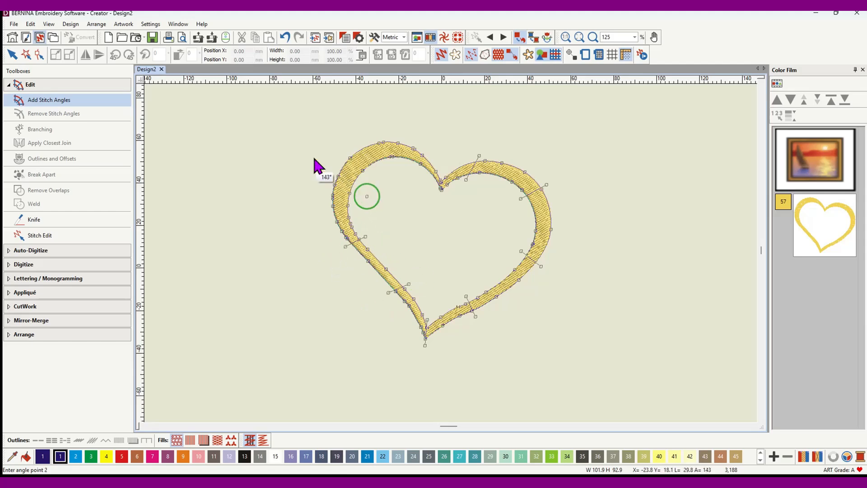
{"action": "left_click", "coordinate": [312, 158]}
- Place and correct the angle line across the upper left lobe, add one through the center cleft, and apply the stitch angles
{"action": "left_click", "coordinate": [391, 168]}
{"action": "left_click", "coordinate": [399, 136]}
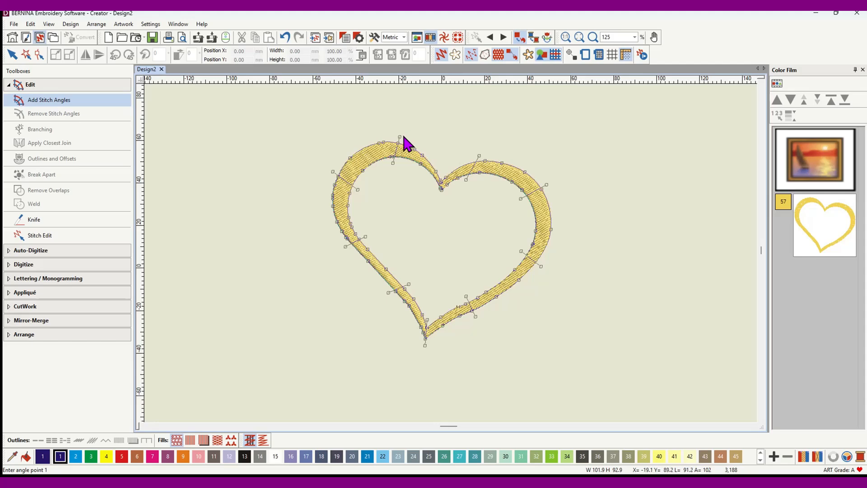
{"action": "key", "text": "BackSpace"}
{"action": "key", "text": "BackSpace"}
{"action": "left_click", "coordinate": [390, 162]}
{"action": "left_click", "coordinate": [375, 137]}
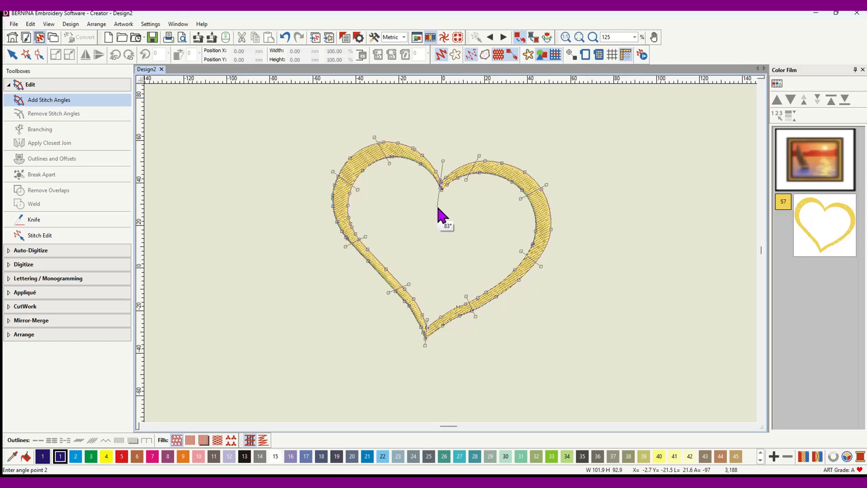
{"action": "left_click", "coordinate": [436, 206]}
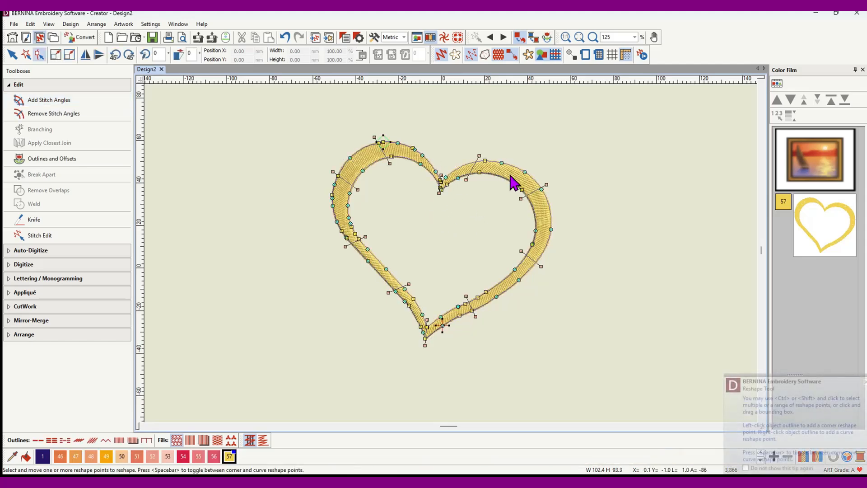
- Reshape the heart border's stitch angles by adjusting the outer ends of the upper left and upper right angle lines
{"action": "left_click", "coordinate": [375, 137]}
{"action": "left_click_drag", "start_coordinate": [378, 135], "coordinate": [380, 134]}
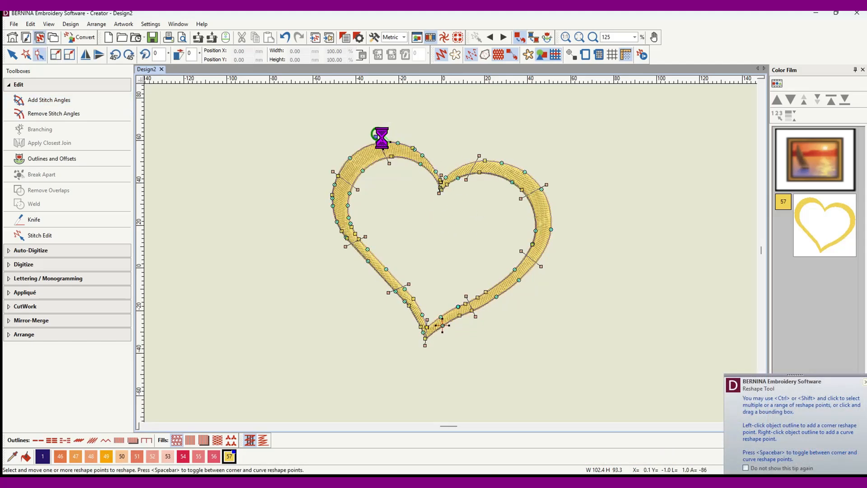
{"action": "left_click_drag", "start_coordinate": [547, 184], "coordinate": [546, 179]}
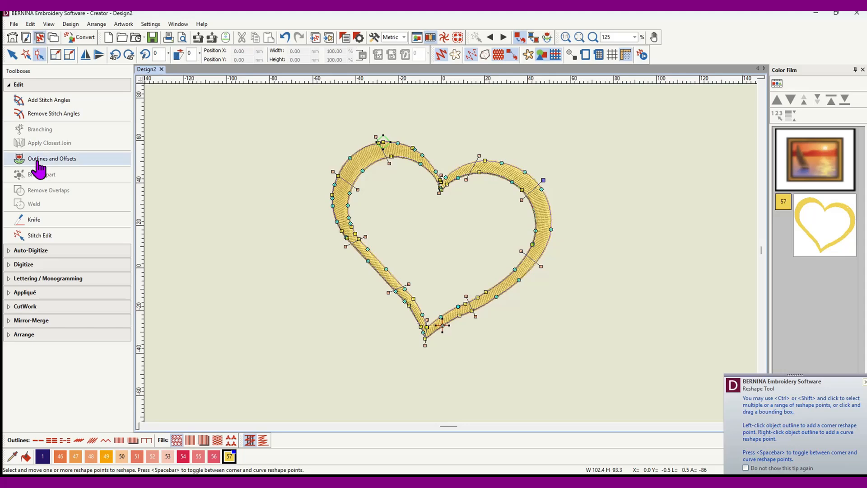
- Add Satin Line object outlines in color 5 BERNINA around the selected heart border
{"action": "left_click", "coordinate": [12, 55]}
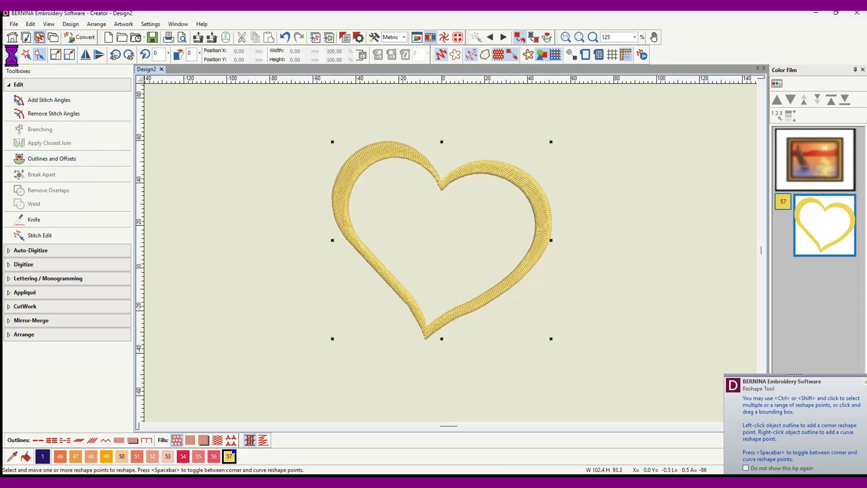
{"action": "left_click", "coordinate": [45, 161]}
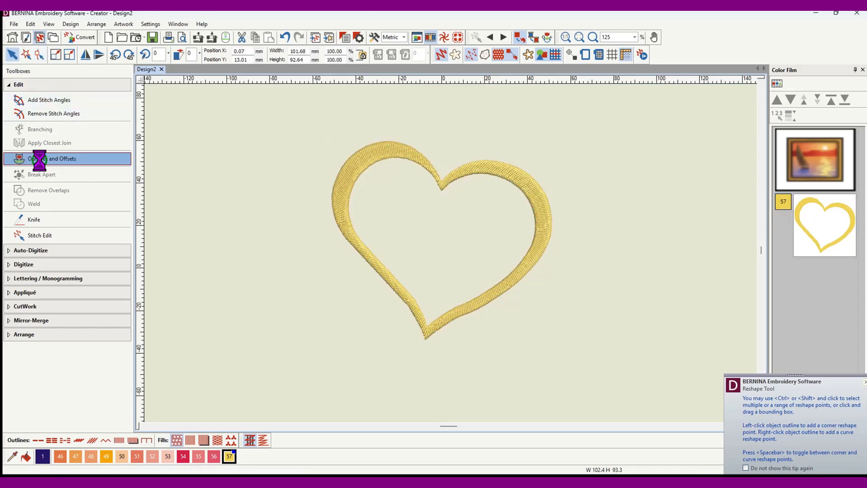
{"action": "left_click_drag", "start_coordinate": [444, 115], "coordinate": [239, 108]}
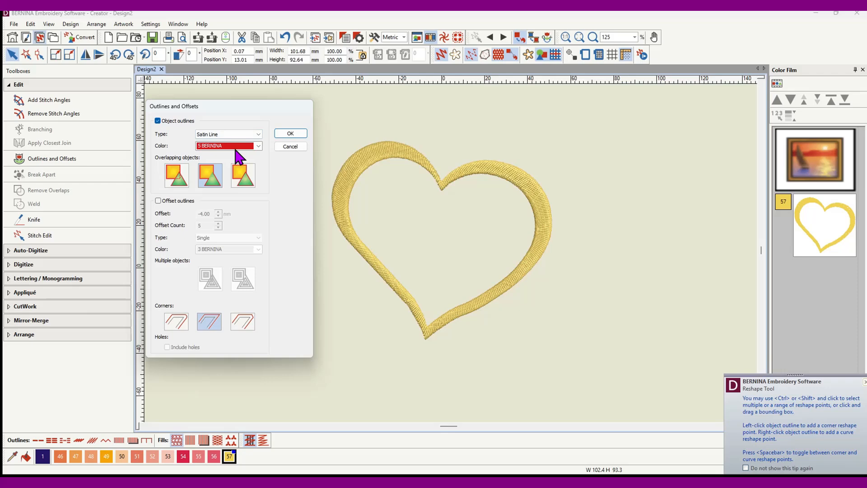
{"action": "left_click", "coordinate": [285, 133]}
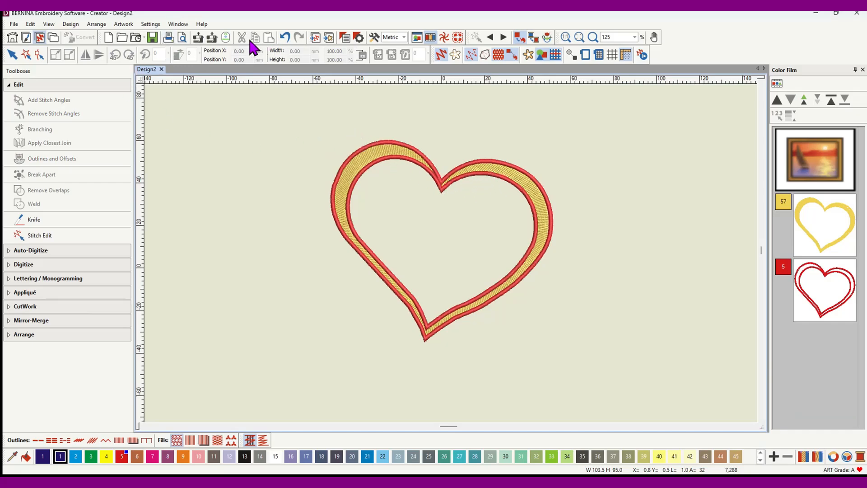
- Undo the satin outlines and outline the heart border with Triple stitching in color 5 BERNINA instead
{"action": "left_click", "coordinate": [285, 36]}
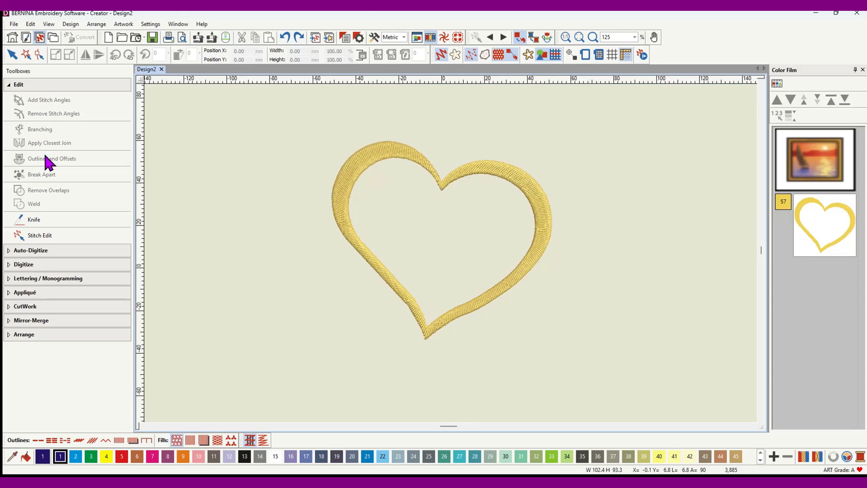
{"action": "left_click", "coordinate": [357, 177]}
{"action": "left_click", "coordinate": [50, 159]}
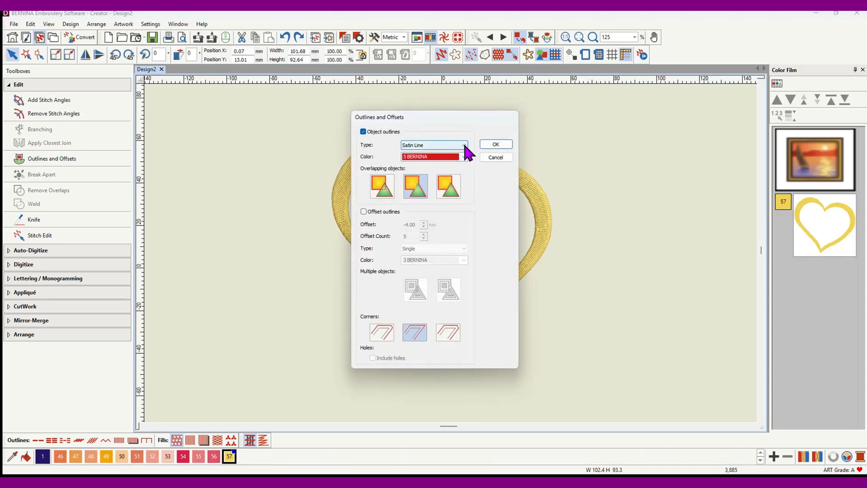
{"action": "left_click", "coordinate": [465, 145]}
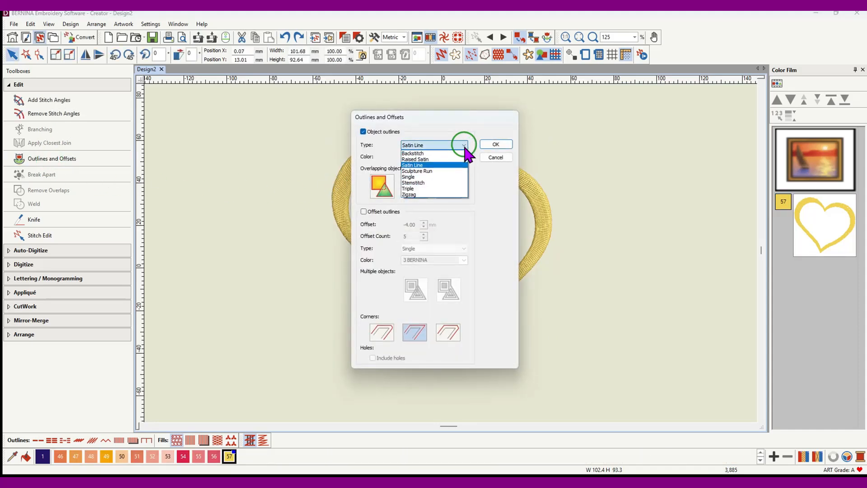
{"action": "left_click", "coordinate": [433, 188]}
{"action": "left_click", "coordinate": [496, 144]}
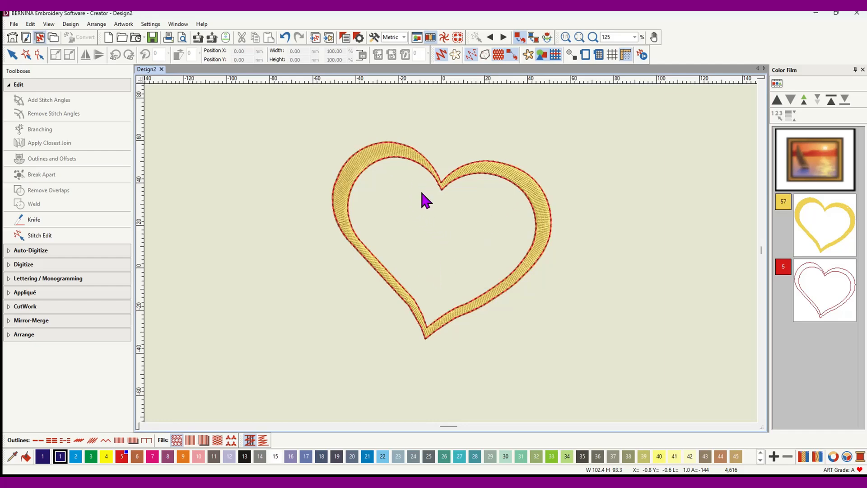
- Remove the stitch angles from the yellow heart border fill
{"action": "left_click", "coordinate": [810, 229]}
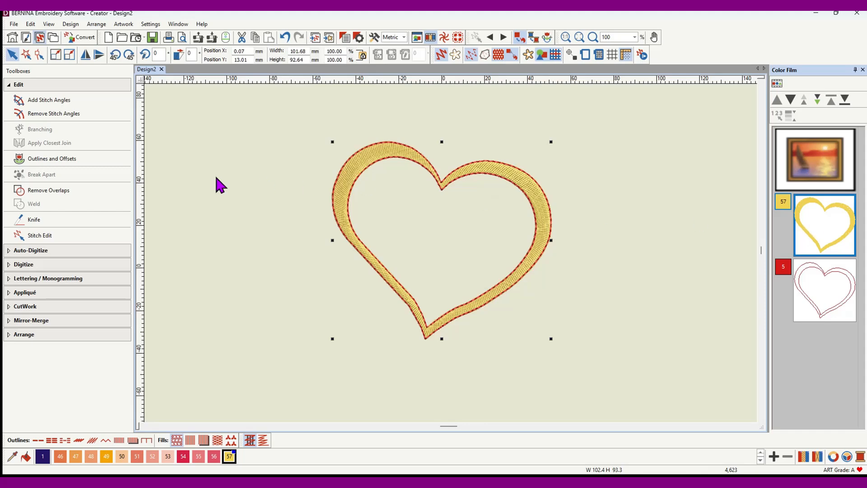
{"action": "left_click", "coordinate": [56, 114]}
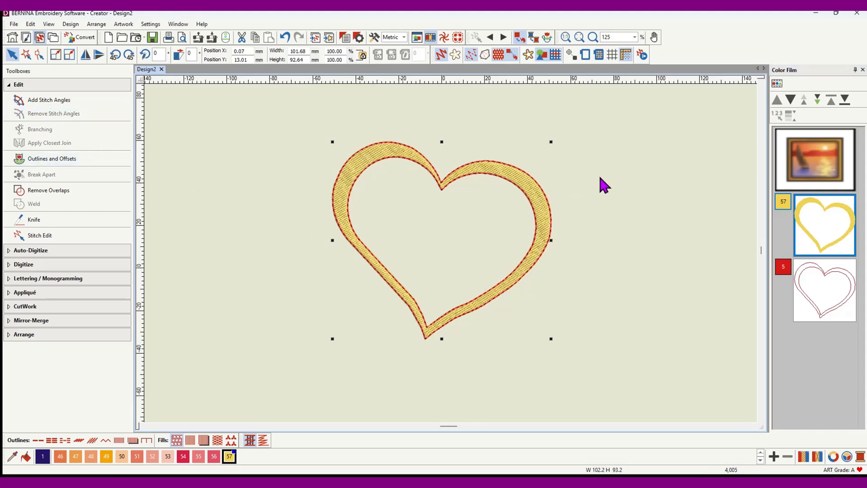
- Change the heart border's fill to Pattern Fill and recolor it with thread color 5
{"action": "left_click", "coordinate": [231, 442]}
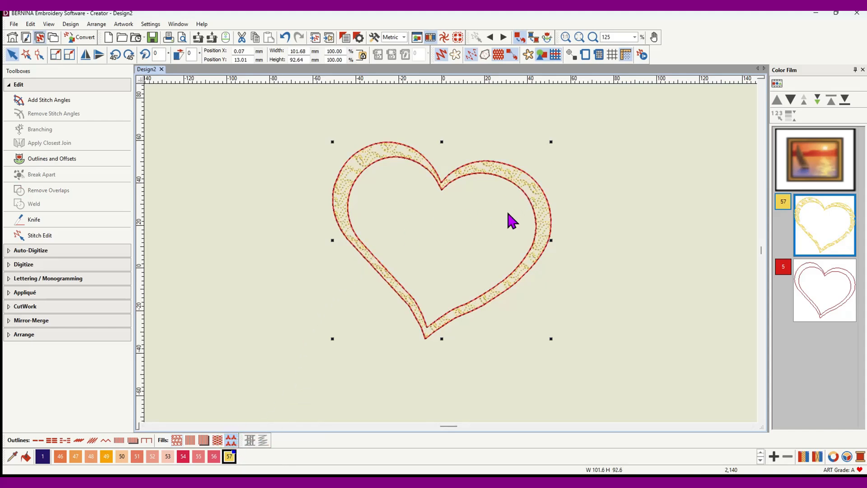
{"action": "left_click", "coordinate": [763, 454]}
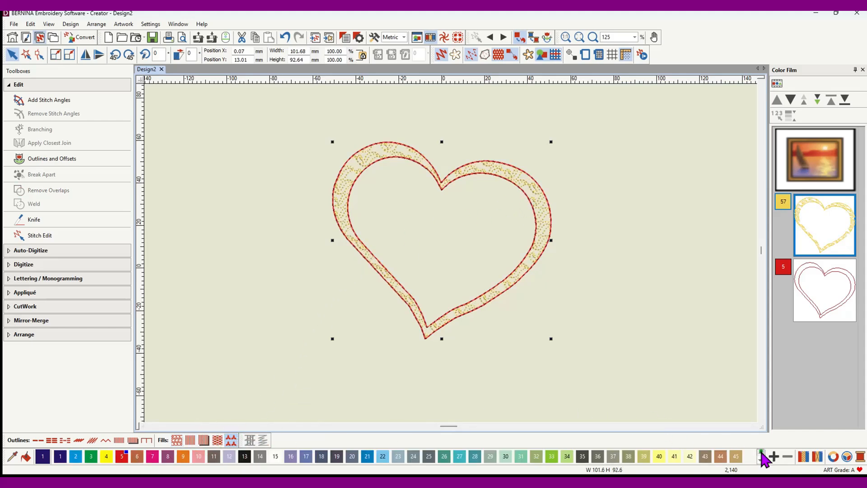
{"action": "left_click", "coordinate": [122, 456]}
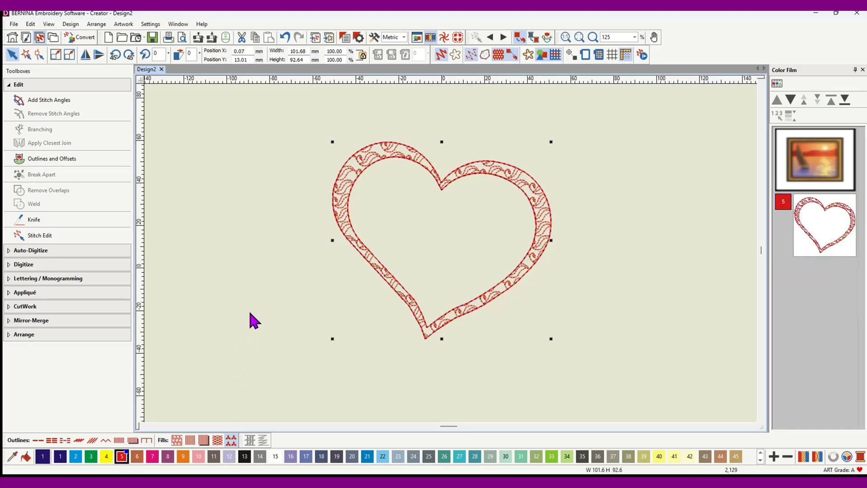
- Change the heart border's fill pattern to 738 from the Heirloom set in the object properties and apply it
{"action": "right_click", "coordinate": [537, 195]}
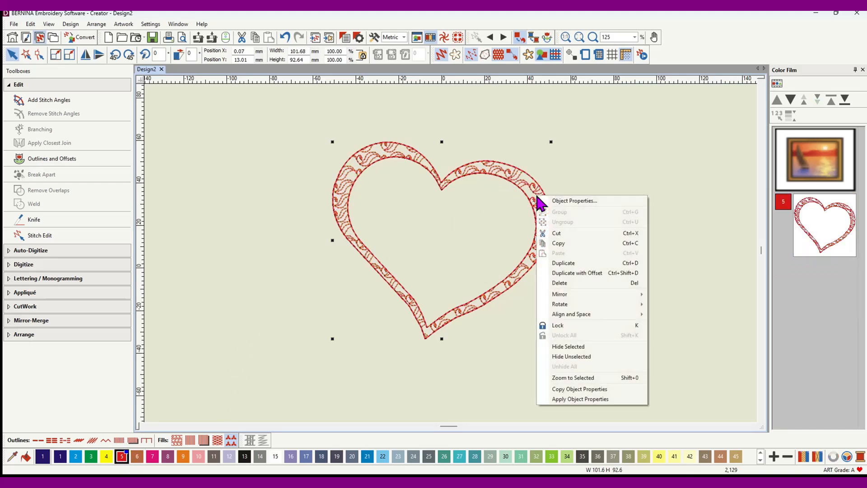
{"action": "left_click", "coordinate": [572, 199]}
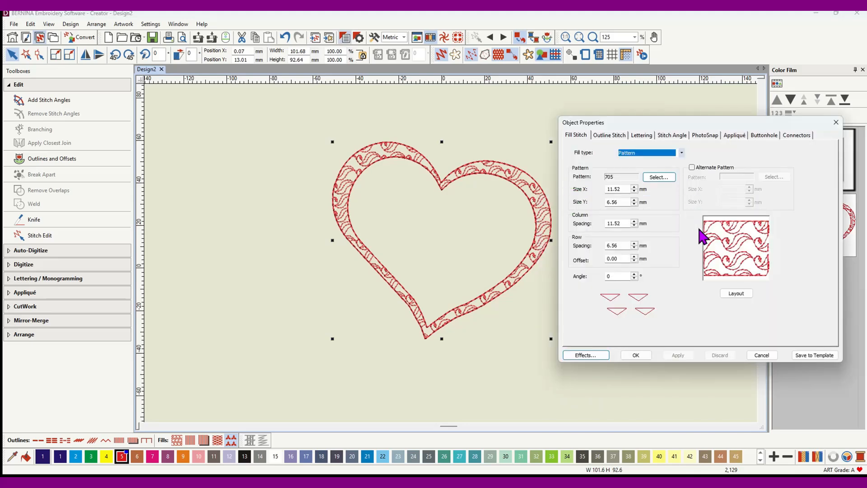
{"action": "left_click", "coordinate": [668, 177]}
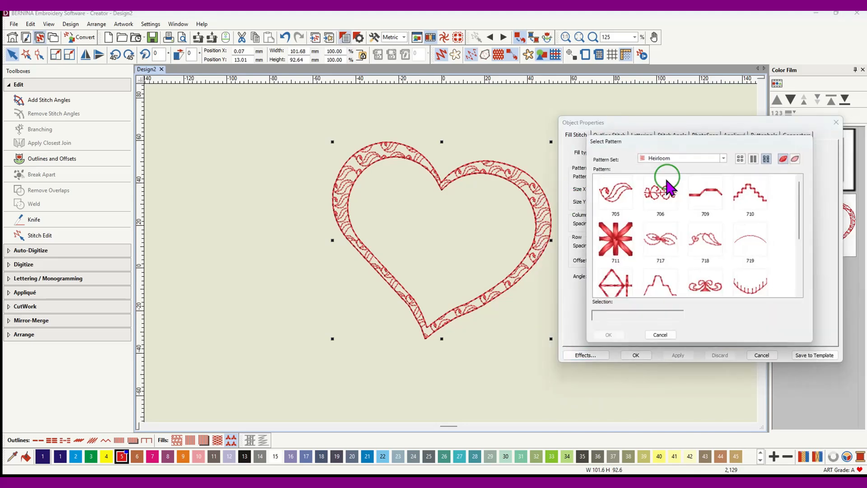
{"action": "scroll", "coordinate": [672, 240], "scroll_direction": "down", "scroll_amount": 2}
{"action": "left_click", "coordinate": [665, 229]}
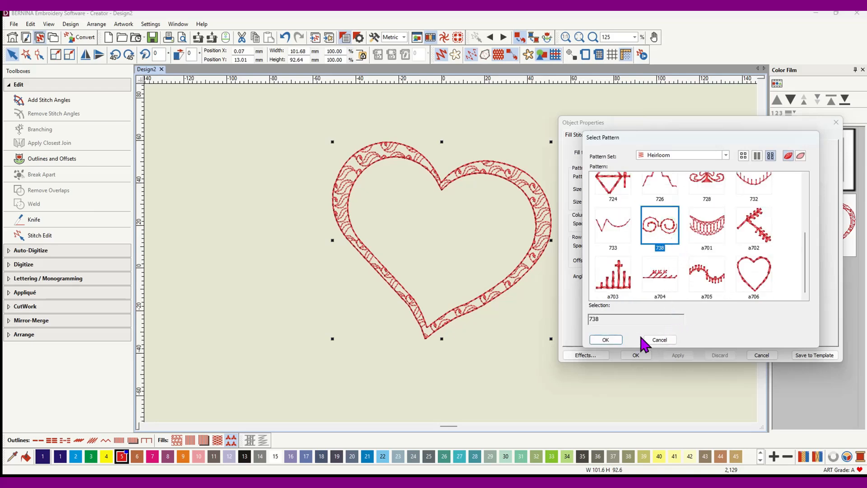
{"action": "left_click", "coordinate": [606, 339]}
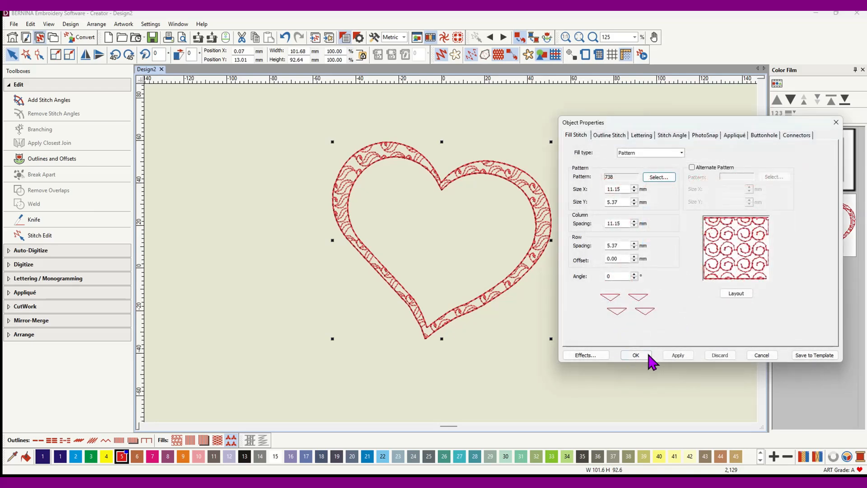
{"action": "left_click", "coordinate": [678, 355]}
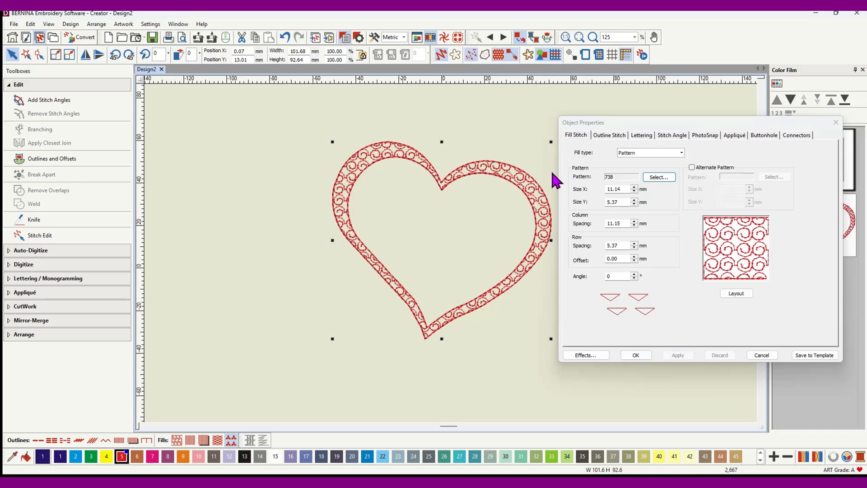
{"action": "left_click", "coordinate": [836, 123]}
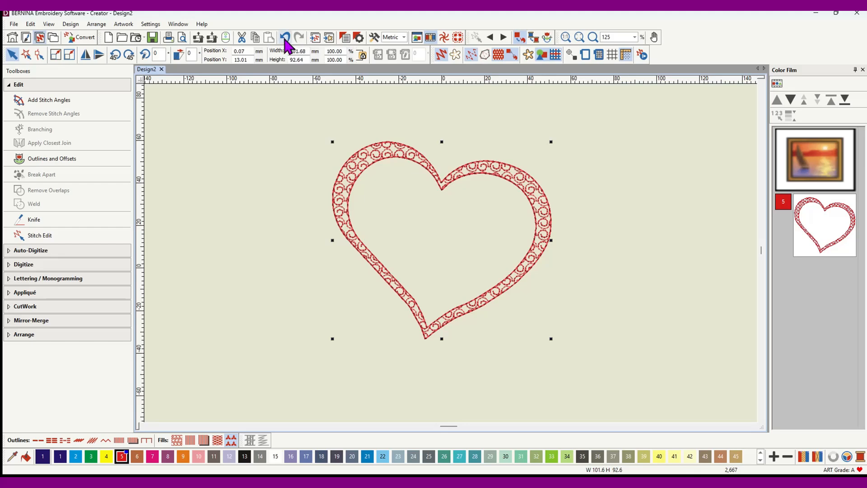
- Undo the border edits back to the original Magic Wand fill, redoing the fill if undone too far, and show the artwork again
{"action": "left_click", "coordinate": [285, 37]}
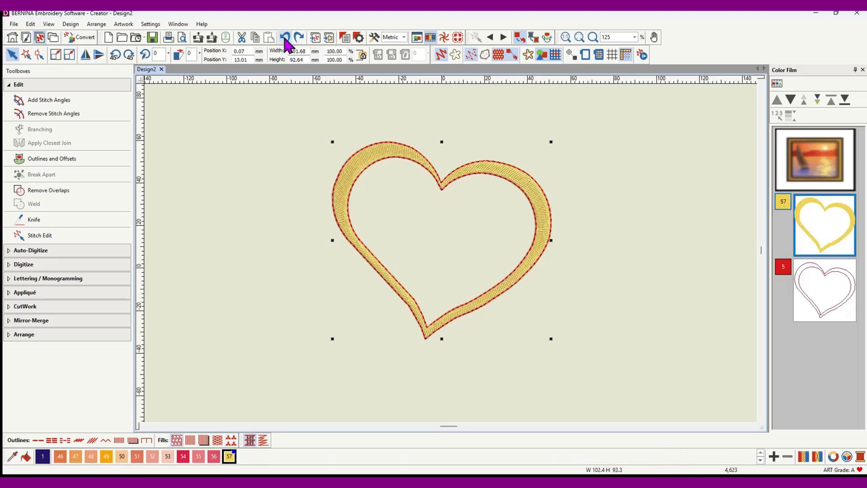
{"action": "left_click", "coordinate": [285, 38]}
{"action": "left_click", "coordinate": [284, 38]}
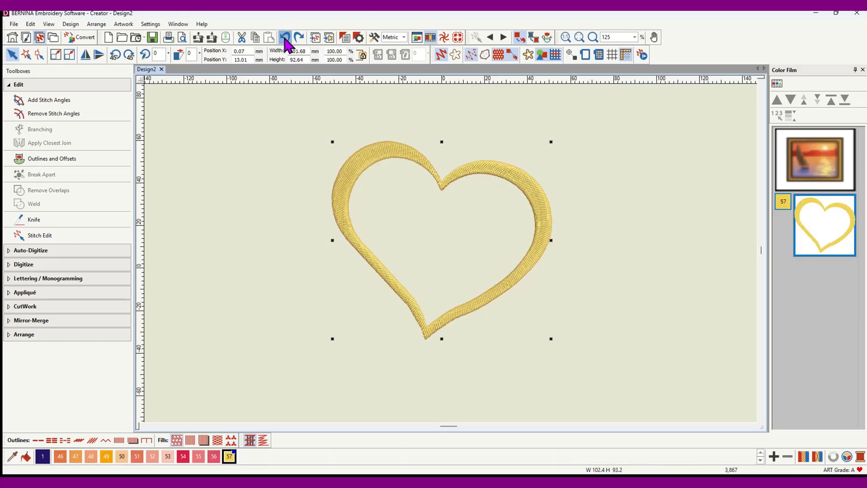
{"action": "left_click", "coordinate": [285, 38]}
{"action": "left_click", "coordinate": [285, 38]}
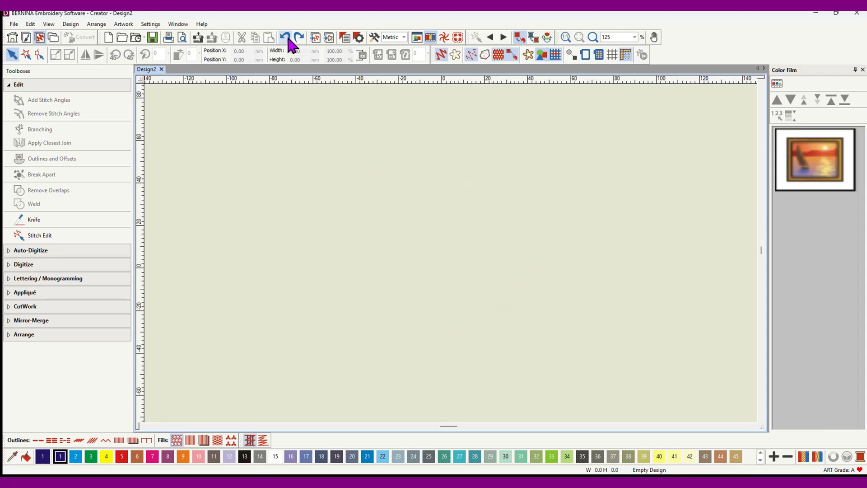
{"action": "left_click", "coordinate": [300, 38]}
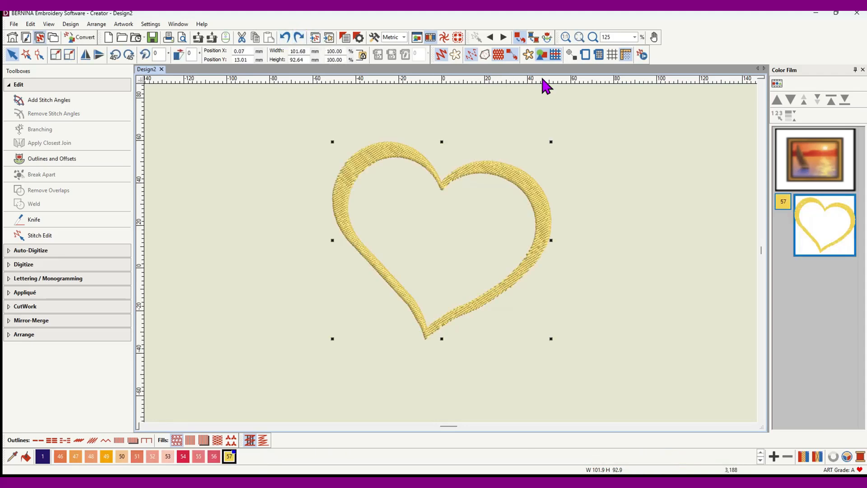
{"action": "left_click", "coordinate": [528, 56]}
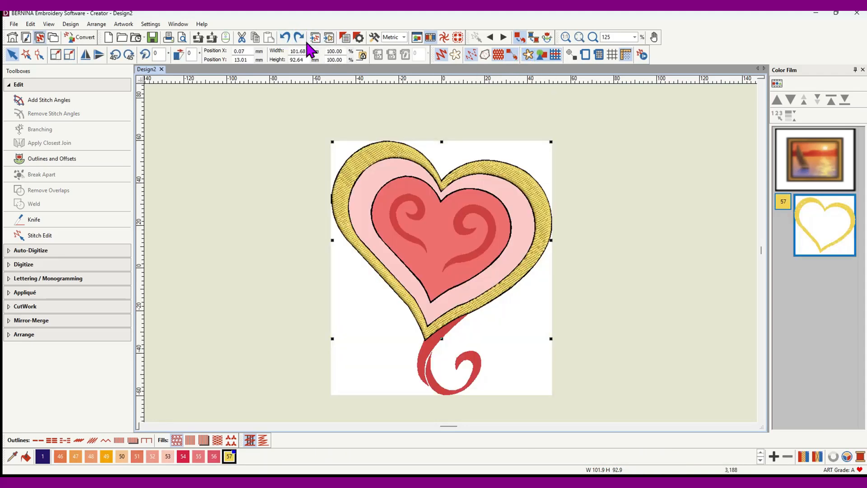
- Undo the Magic Wand border fill and restart Magic Wand on the heart artwork to open its bitmap preparation
{"action": "left_click", "coordinate": [285, 37]}
{"action": "left_click", "coordinate": [285, 37]}
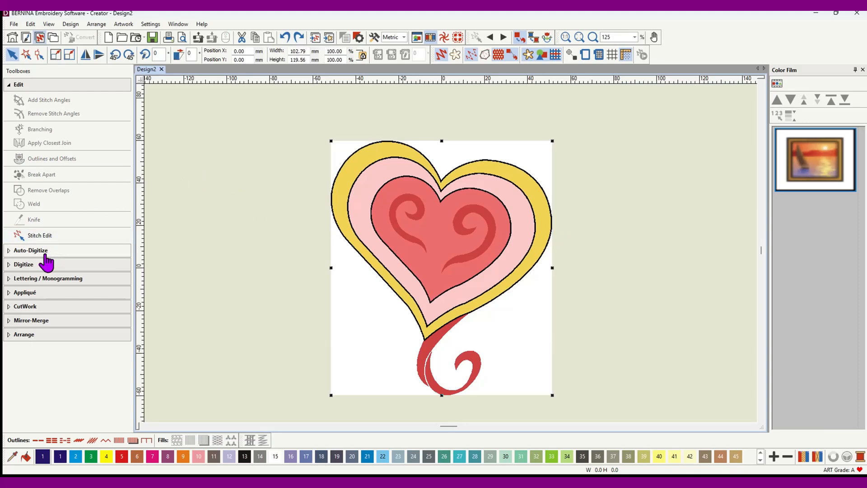
{"action": "left_click", "coordinate": [29, 251]}
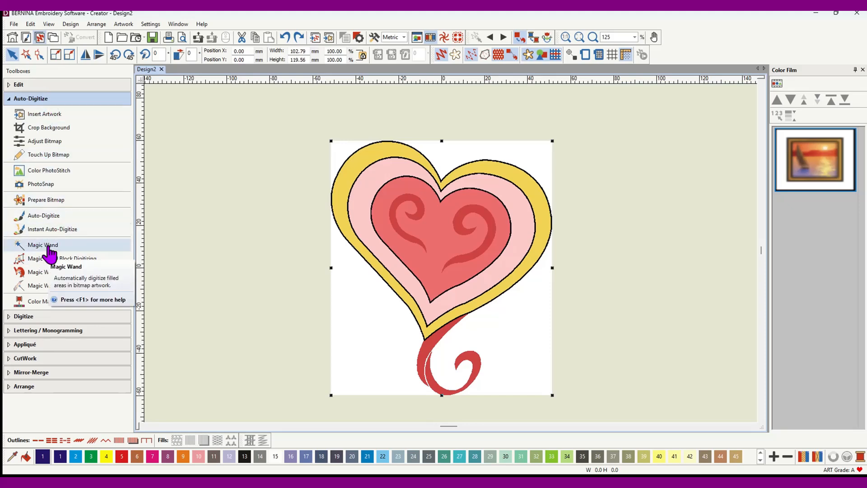
{"action": "left_click", "coordinate": [48, 245]}
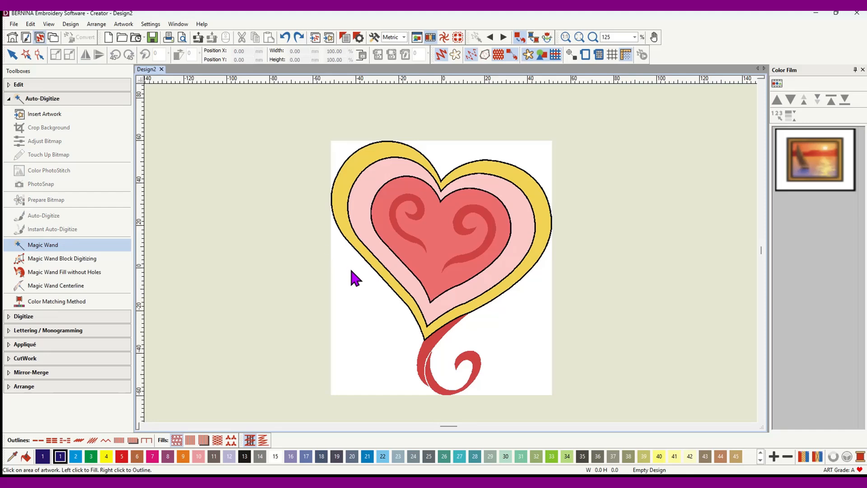
{"action": "left_click", "coordinate": [350, 271]}
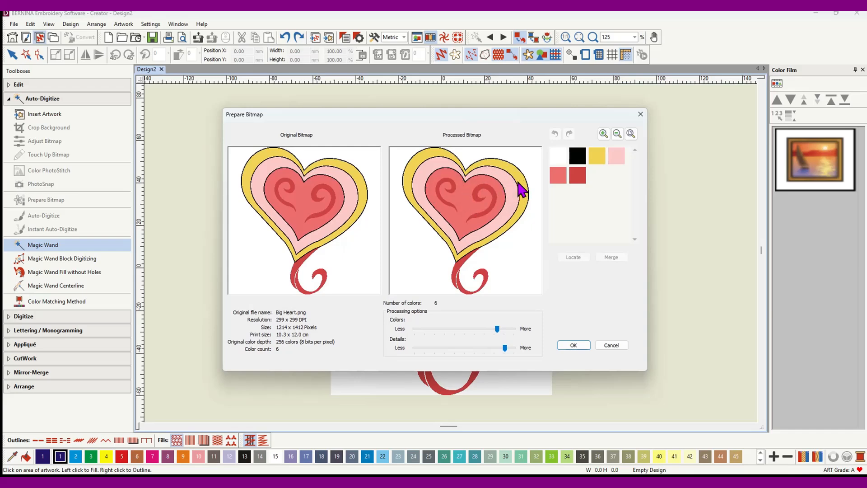
- Merge the bitmap's yellow and light pink colors, merge black into the result, and accept the processed bitmap
{"action": "left_click", "coordinate": [599, 159]}
{"action": "left_click", "coordinate": [616, 154], "text": "ctrl"}
{"action": "left_click", "coordinate": [612, 257]}
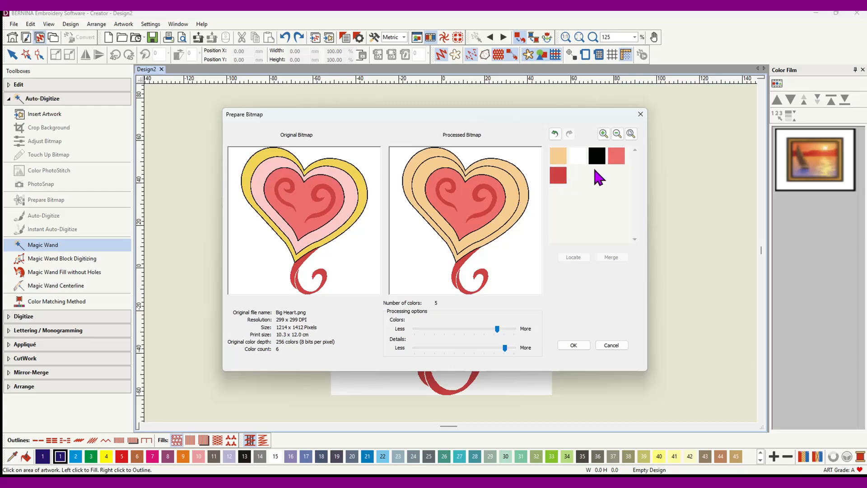
{"action": "left_click", "coordinate": [560, 158]}
{"action": "left_click", "coordinate": [598, 162], "text": "ctrl"}
{"action": "left_click", "coordinate": [611, 257]}
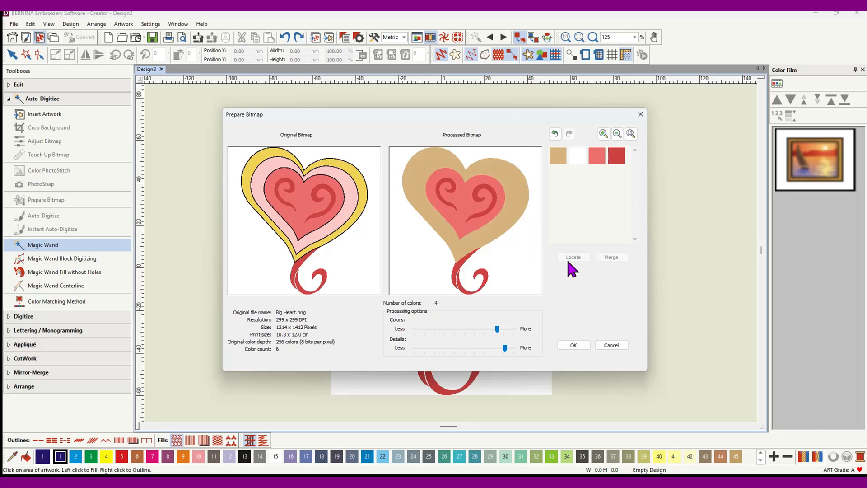
{"action": "left_click", "coordinate": [573, 345]}
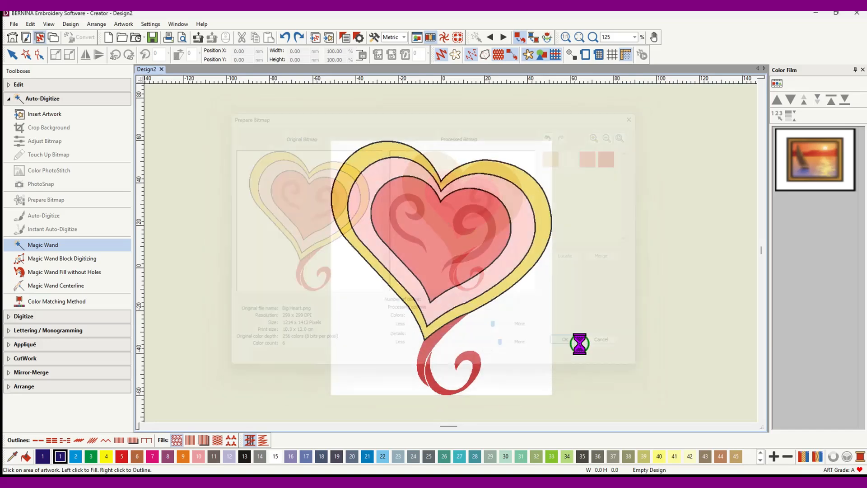
- Fill the merged tan heart border with Magic Wand and hide the bitmap artwork
{"action": "left_click", "coordinate": [466, 187]}
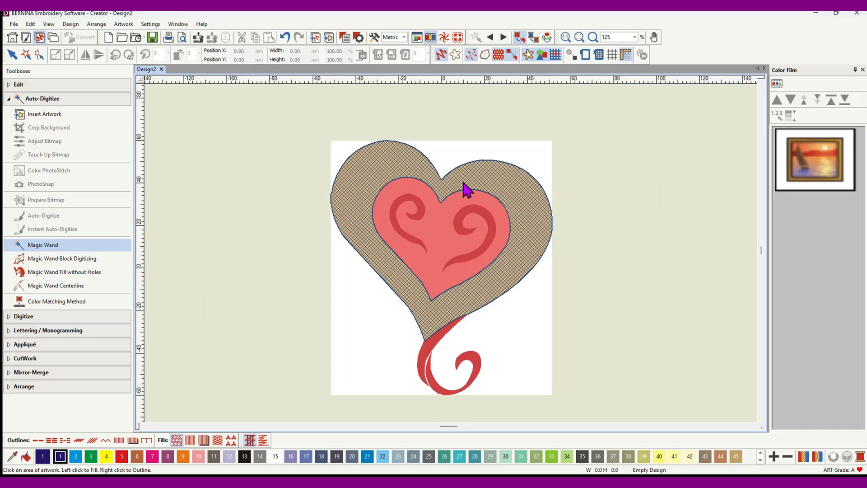
{"action": "left_click", "coordinate": [389, 161]}
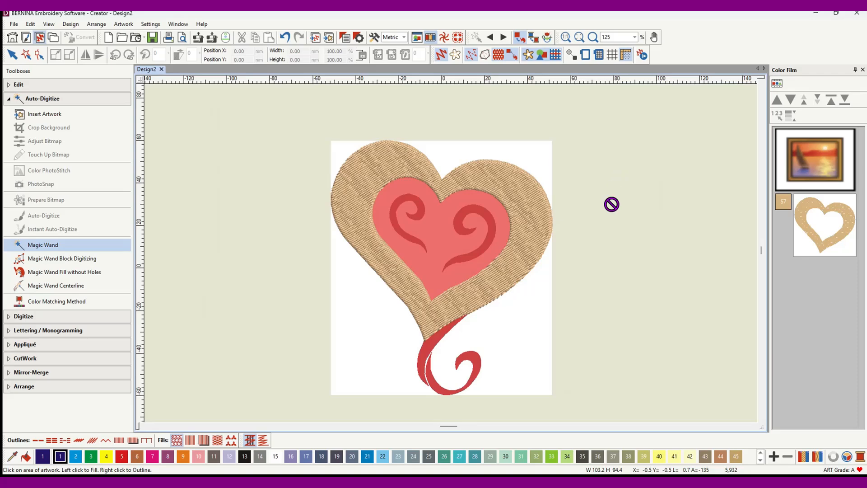
{"action": "left_click", "coordinate": [528, 55]}
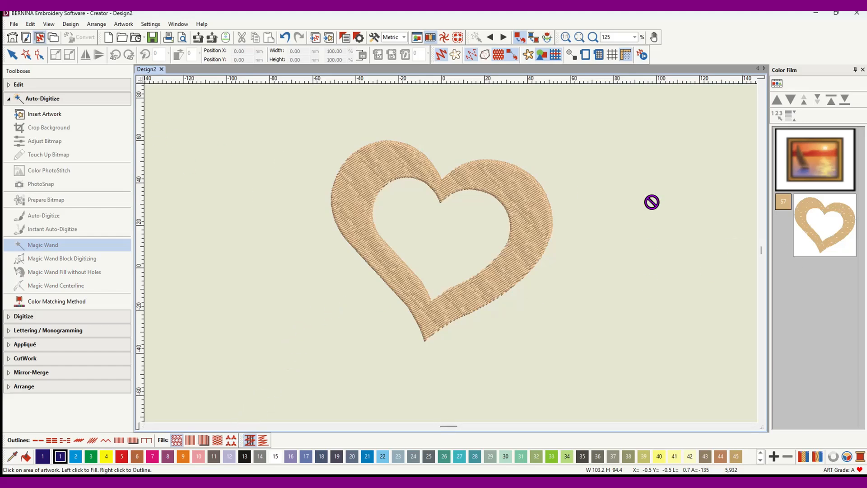
- Change the tan heart border to Pattern Fill and recolor it with thread color 5
{"action": "left_click", "coordinate": [806, 229]}
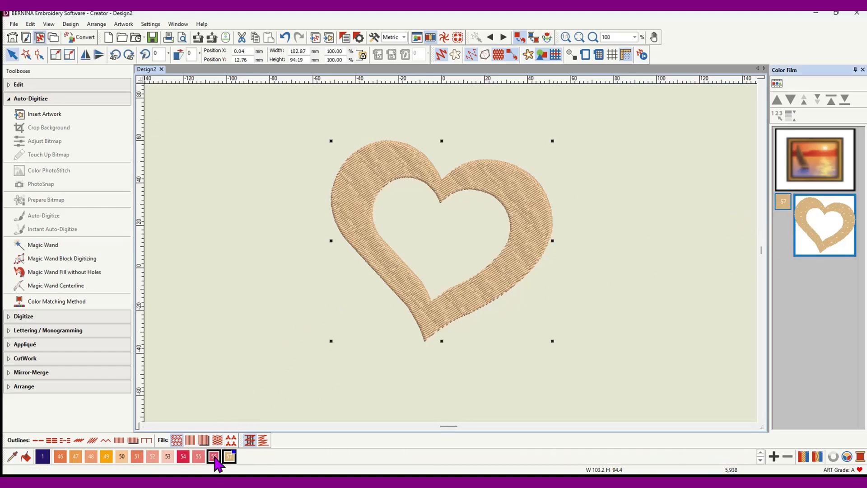
{"action": "left_click", "coordinate": [231, 440]}
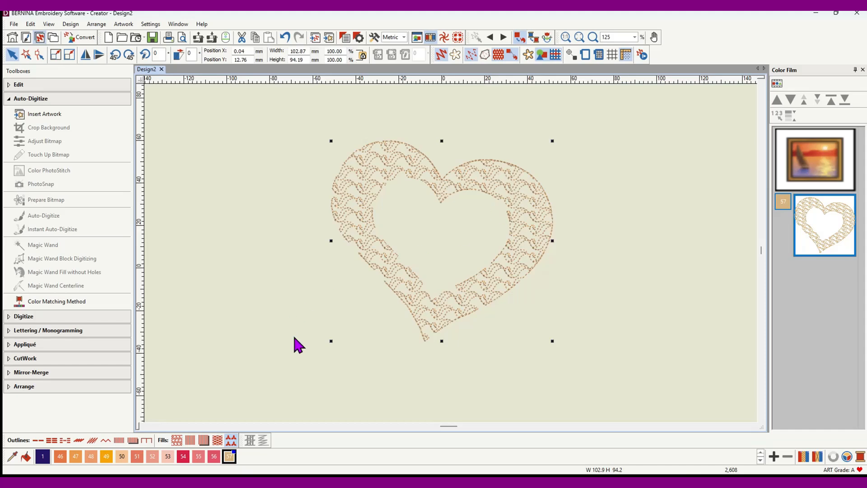
{"action": "left_click", "coordinate": [761, 453]}
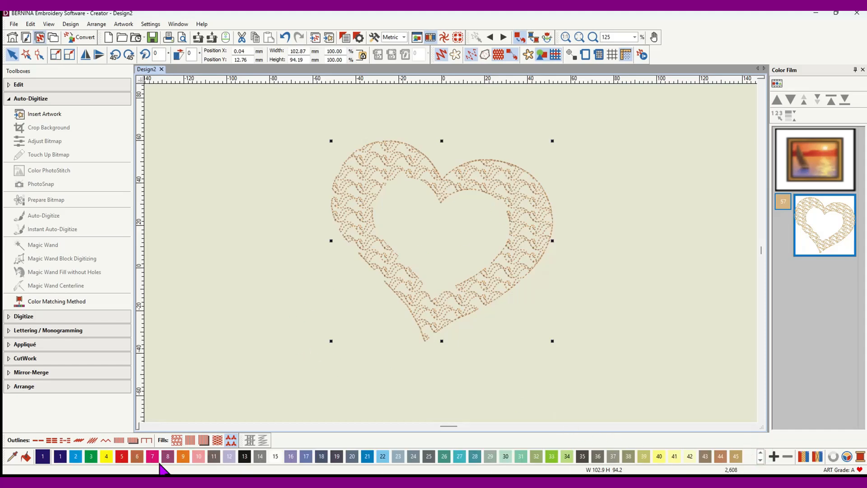
{"action": "left_click", "coordinate": [122, 456]}
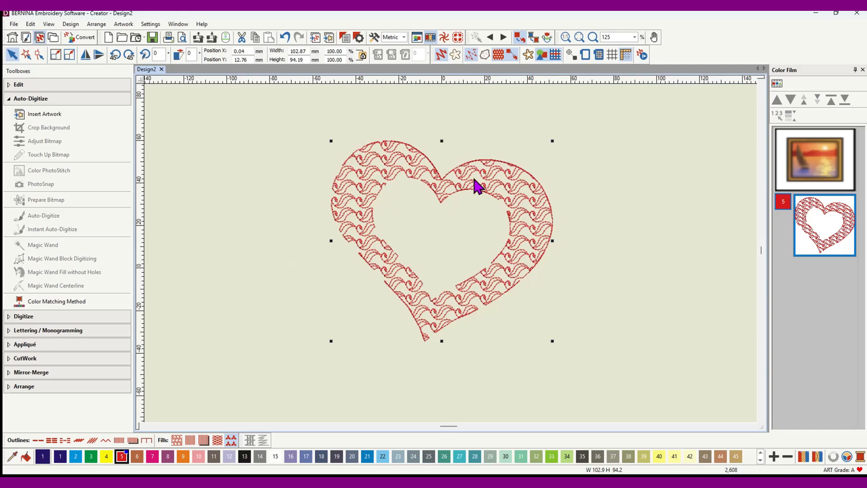
- Set the heart border's fill pattern to a706 from the Heirloom set in the object properties and apply it
{"action": "right_click", "coordinate": [522, 196]}
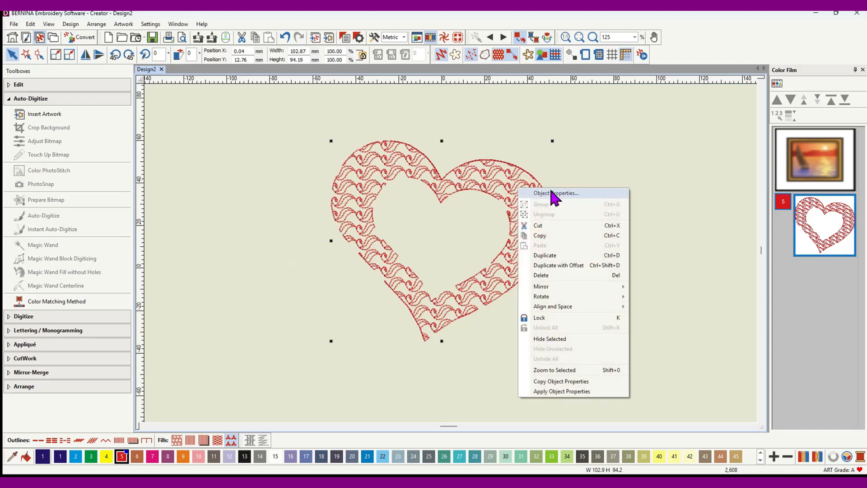
{"action": "left_click", "coordinate": [552, 194]}
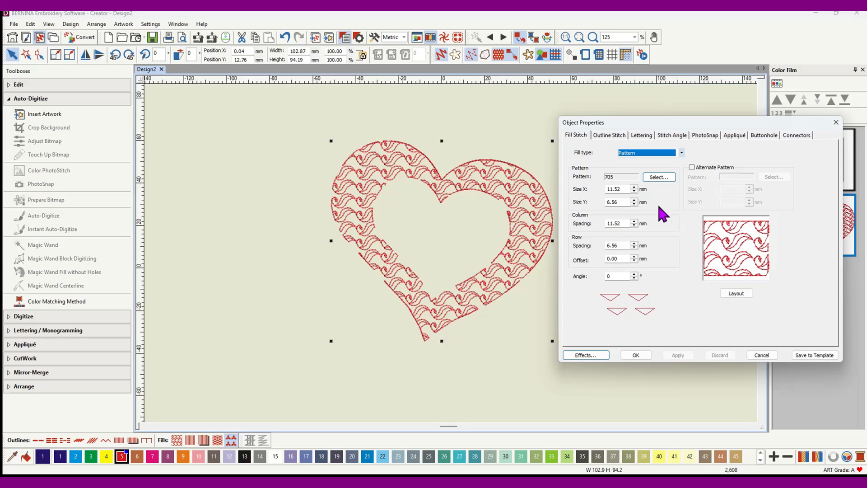
{"action": "left_click", "coordinate": [661, 177]}
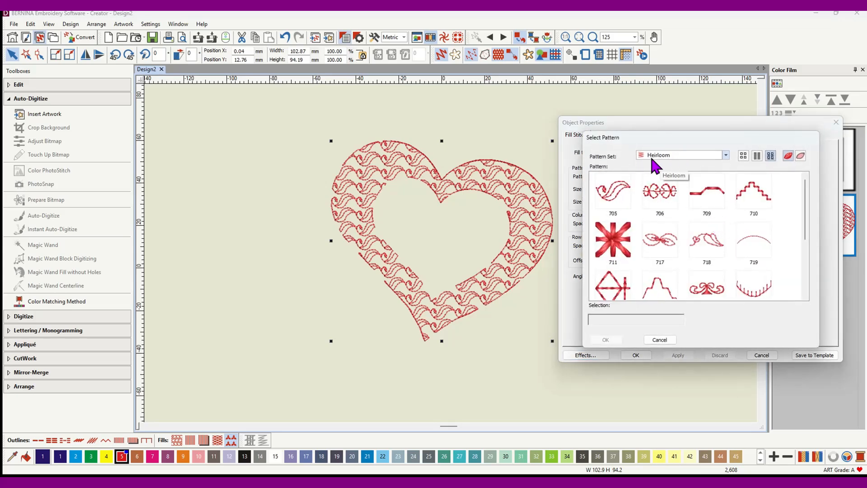
{"action": "left_click", "coordinate": [725, 155]}
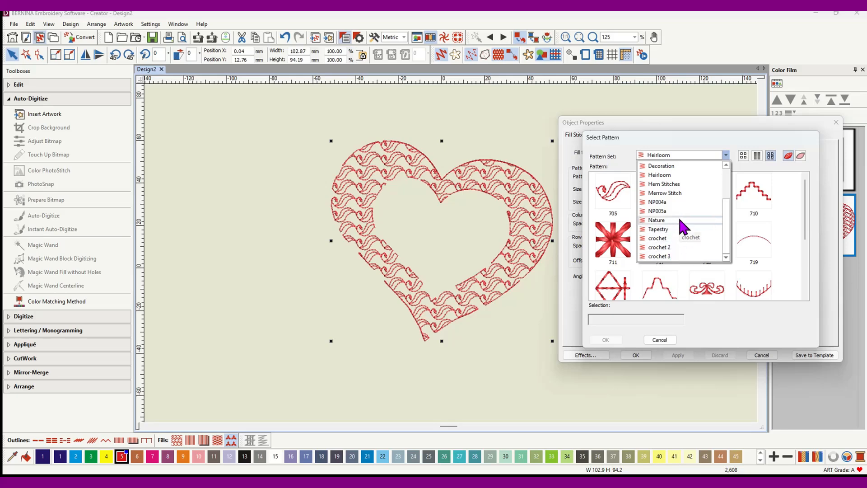
{"action": "left_click", "coordinate": [670, 176]}
{"action": "scroll", "coordinate": [733, 232], "scroll_direction": "down", "scroll_amount": 3}
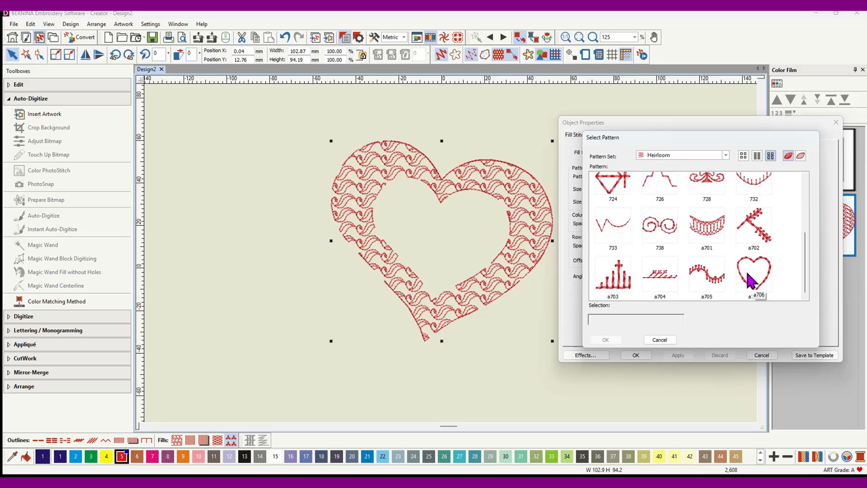
{"action": "left_click", "coordinate": [750, 278]}
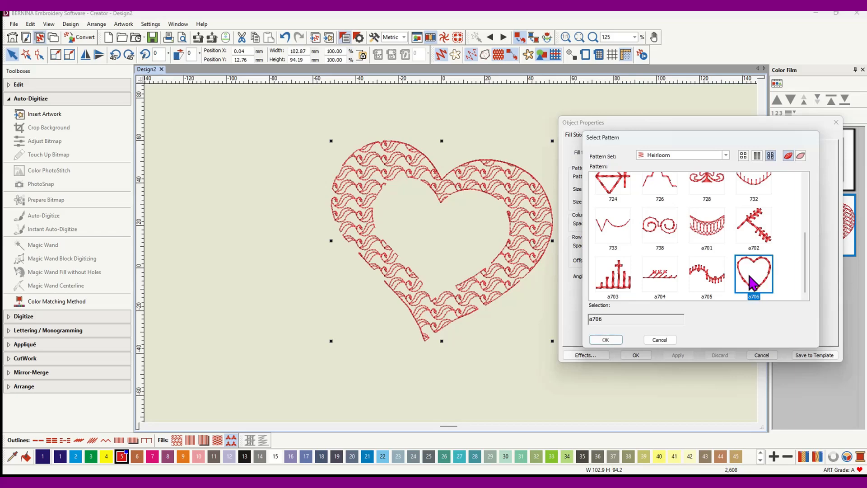
{"action": "left_click", "coordinate": [608, 341]}
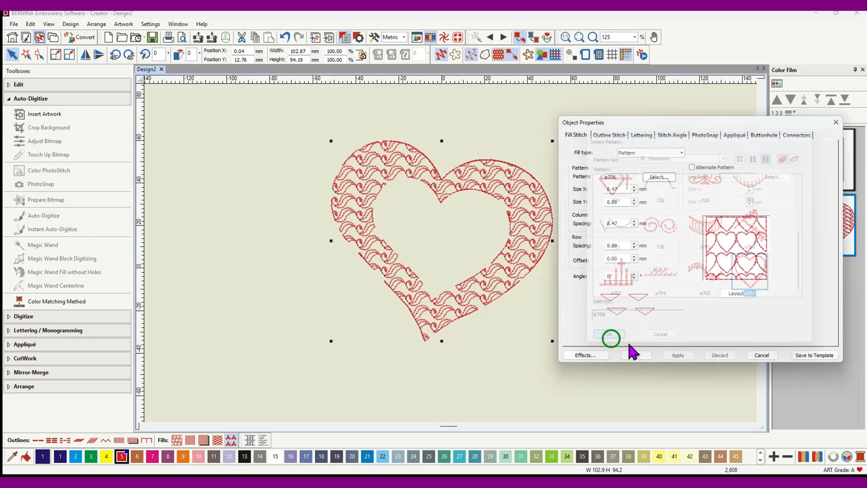
{"action": "left_click", "coordinate": [678, 354]}
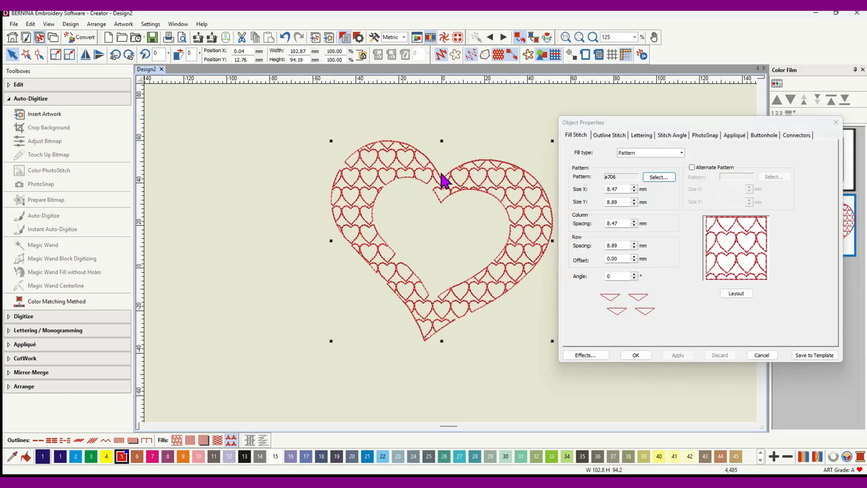
- Rotate the small-heart pattern layout to an angle of -36° and accept the object properties
{"action": "left_click", "coordinate": [738, 294]}
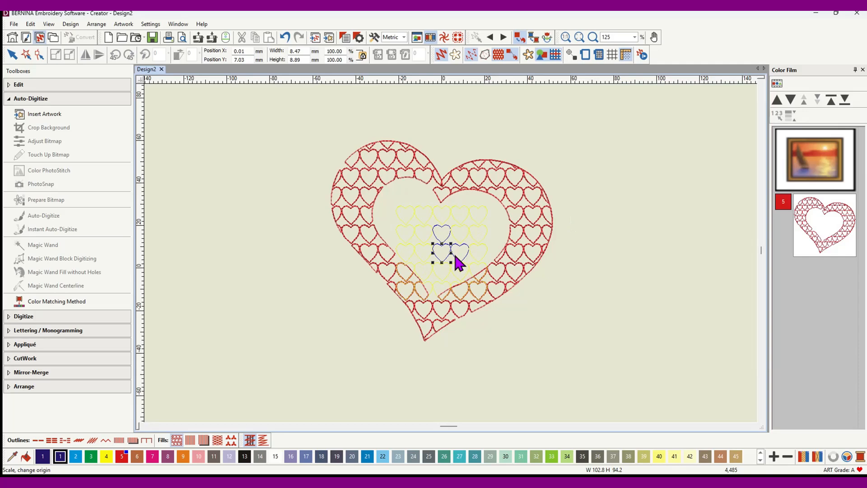
{"action": "left_click", "coordinate": [442, 253]}
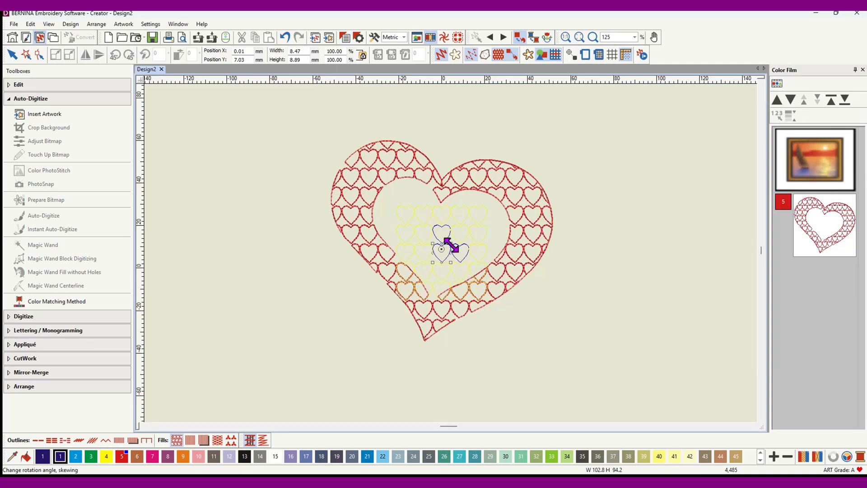
{"action": "left_click_drag", "start_coordinate": [451, 245], "coordinate": [459, 257]}
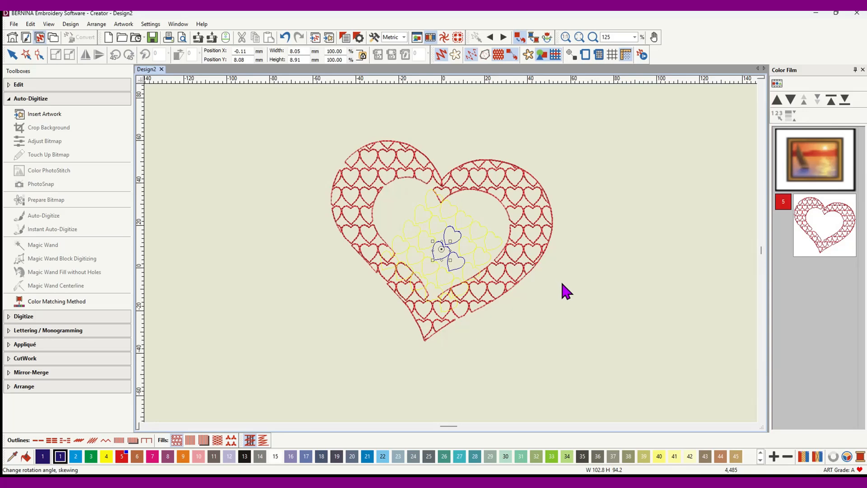
{"action": "key", "text": "Return"}
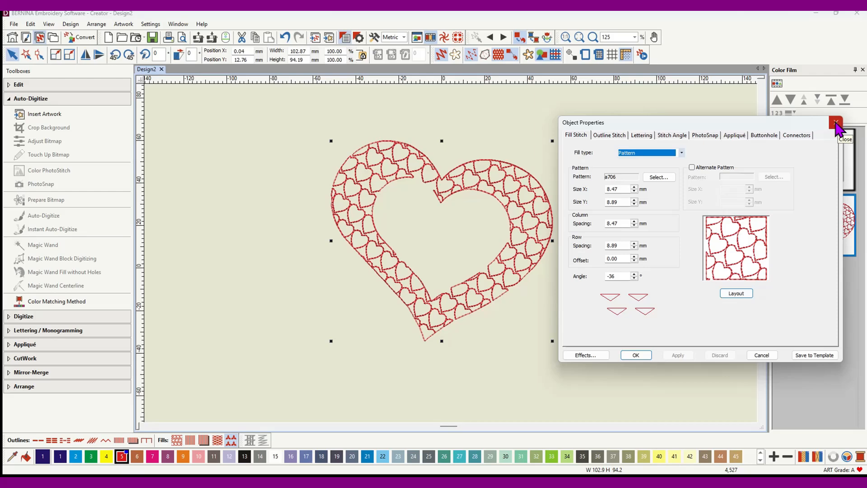
{"action": "left_click", "coordinate": [635, 354]}
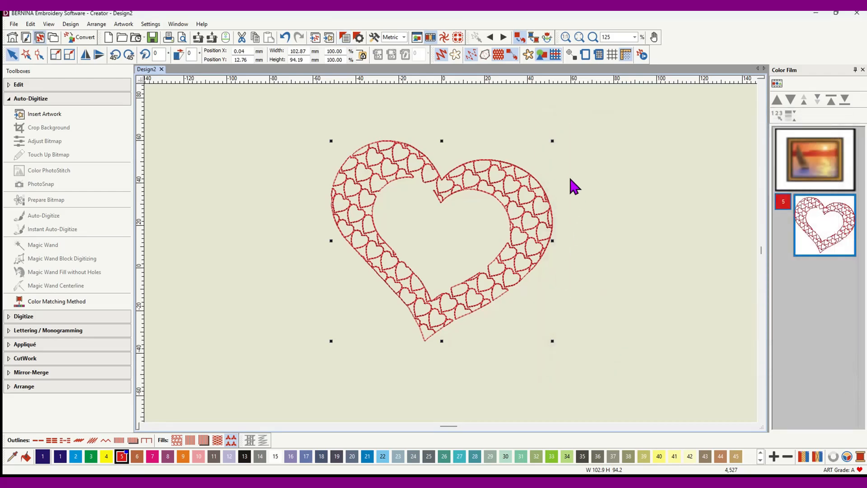
- Add Satin Line object outlines in color 5 BERNINA around the patterned heart border
{"action": "left_click", "coordinate": [39, 85]}
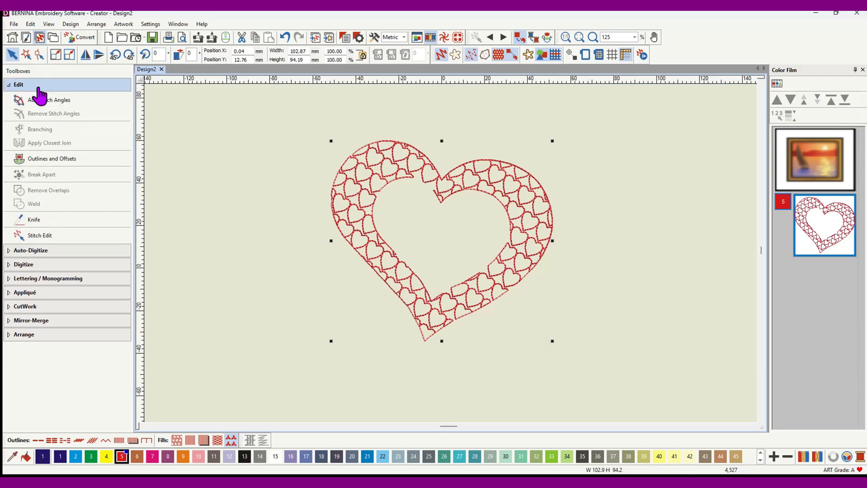
{"action": "left_click", "coordinate": [34, 159]}
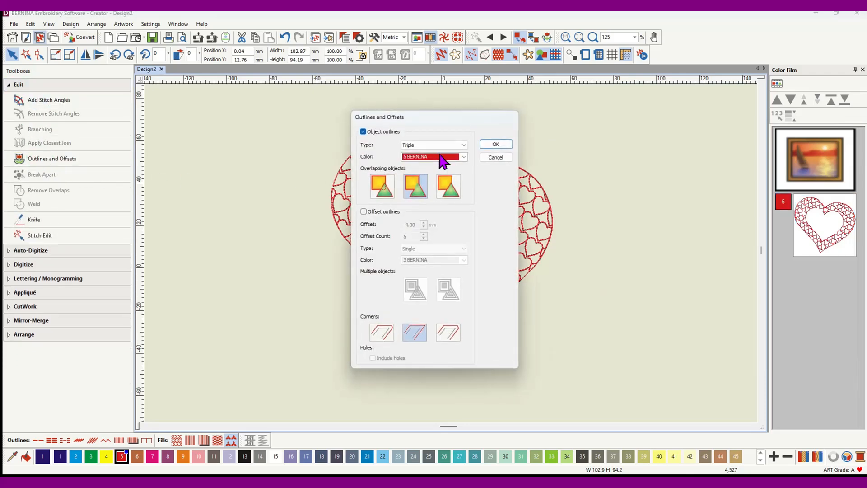
{"action": "left_click", "coordinate": [463, 145]}
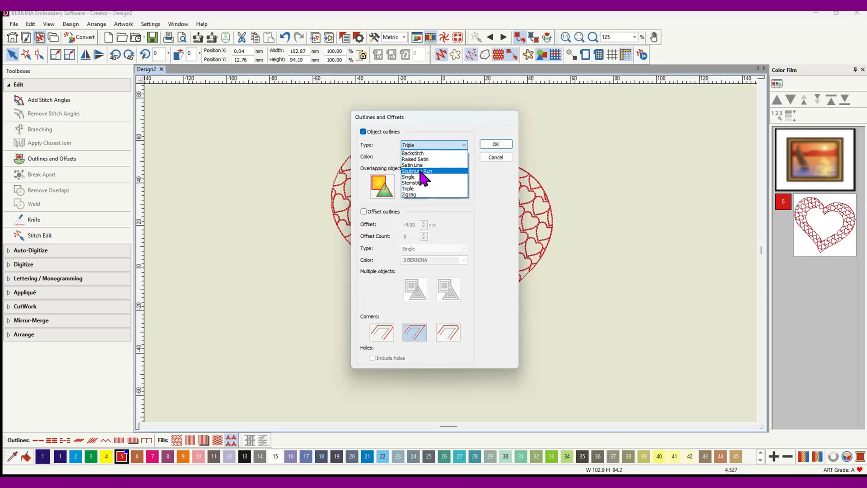
{"action": "left_click", "coordinate": [413, 165]}
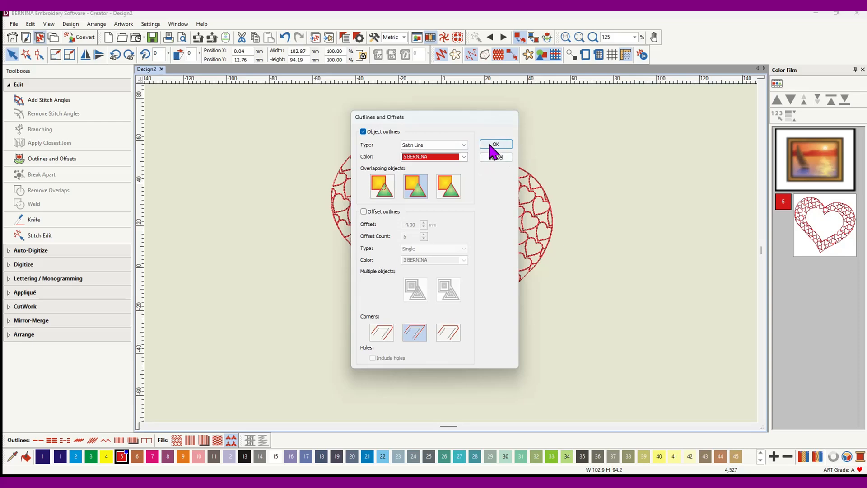
{"action": "left_click", "coordinate": [494, 145]}
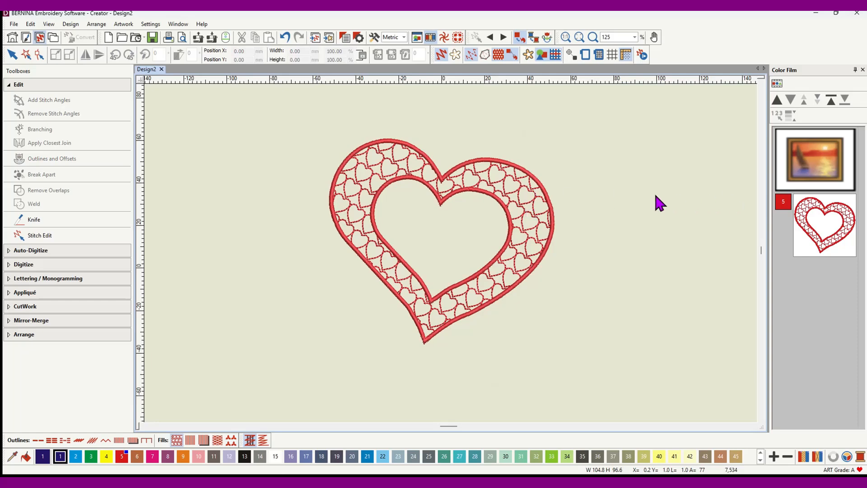
- List the individual objects in the Color Film and change the patterned heart border to Fancy Fill
{"action": "left_click", "coordinate": [778, 84]}
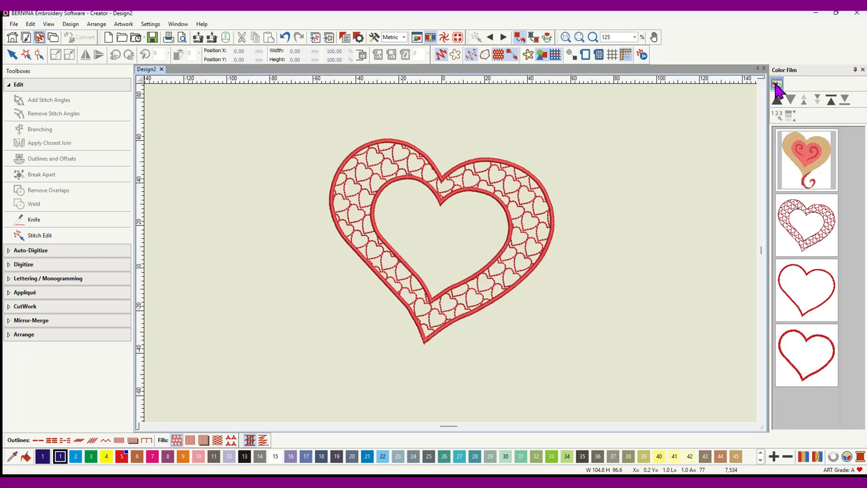
{"action": "left_click", "coordinate": [789, 229]}
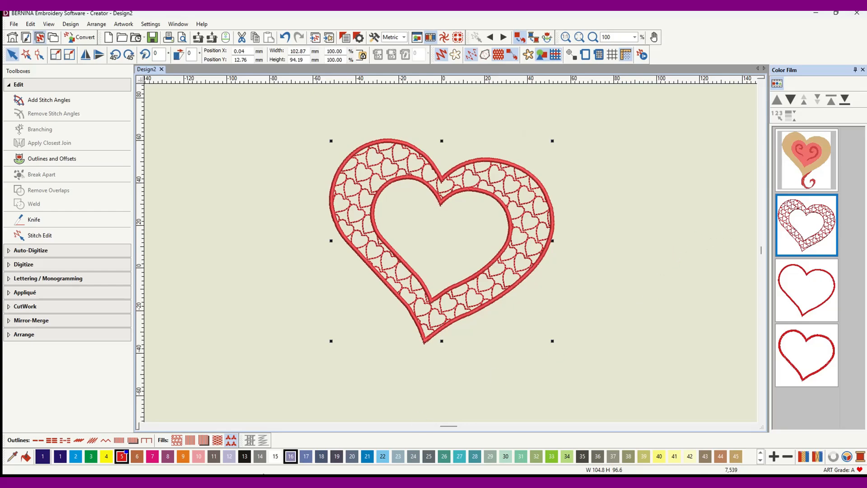
{"action": "left_click", "coordinate": [217, 440]}
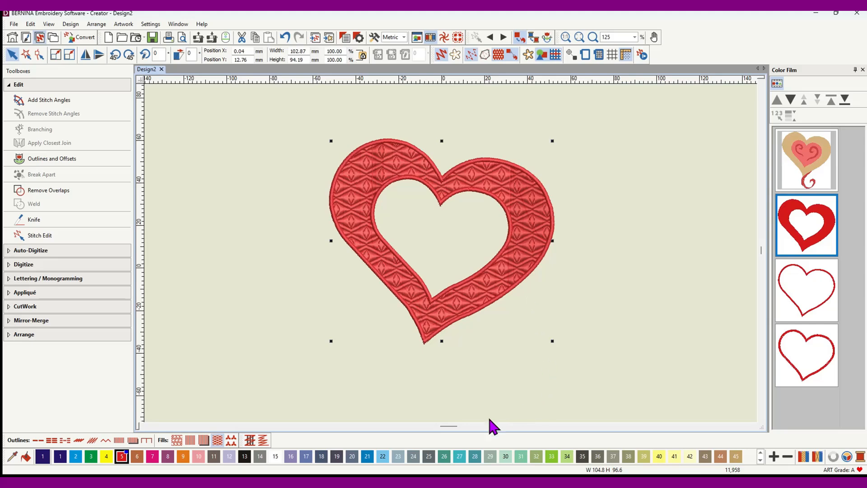
- Recolor the fancy-filled heart border tan and set its pattern to 078 Letter R in the object properties, applying the change
{"action": "left_click", "coordinate": [183, 457]}
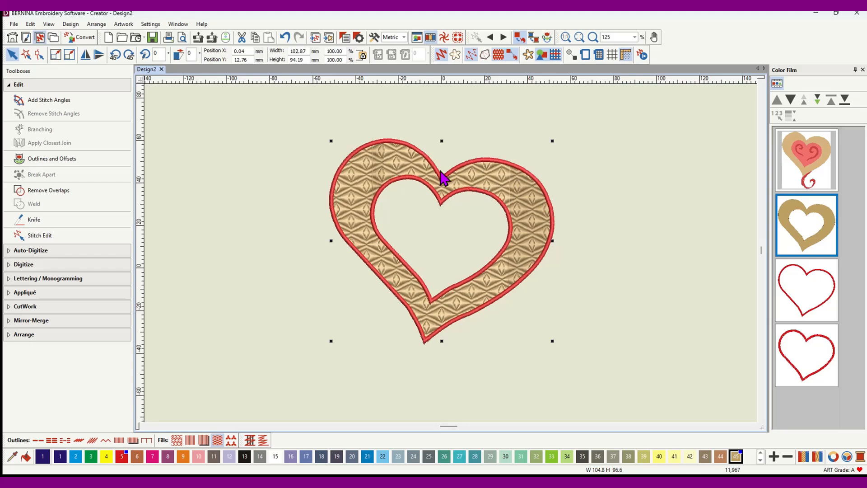
{"action": "right_click", "coordinate": [526, 204]}
{"action": "left_click", "coordinate": [564, 210]}
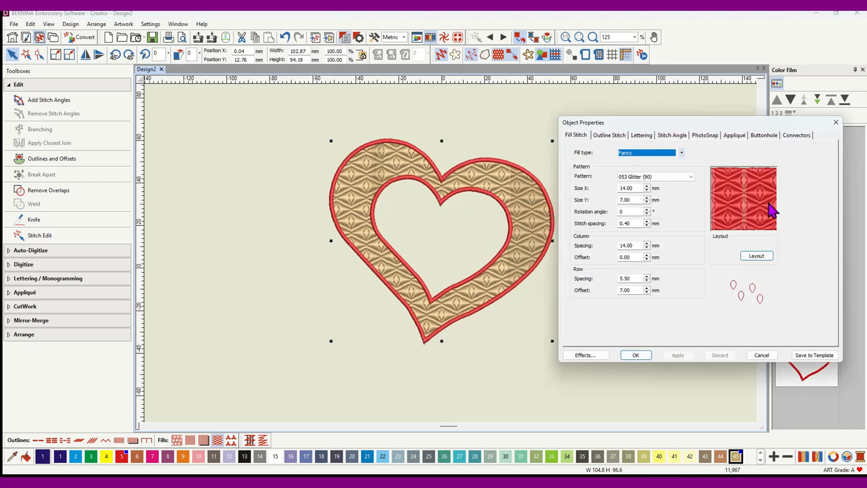
{"action": "left_click", "coordinate": [691, 177]}
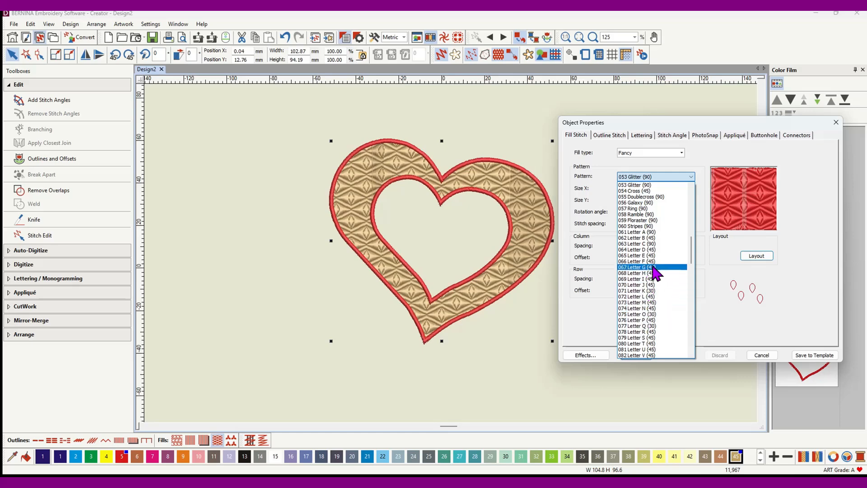
{"action": "left_click", "coordinate": [650, 332]}
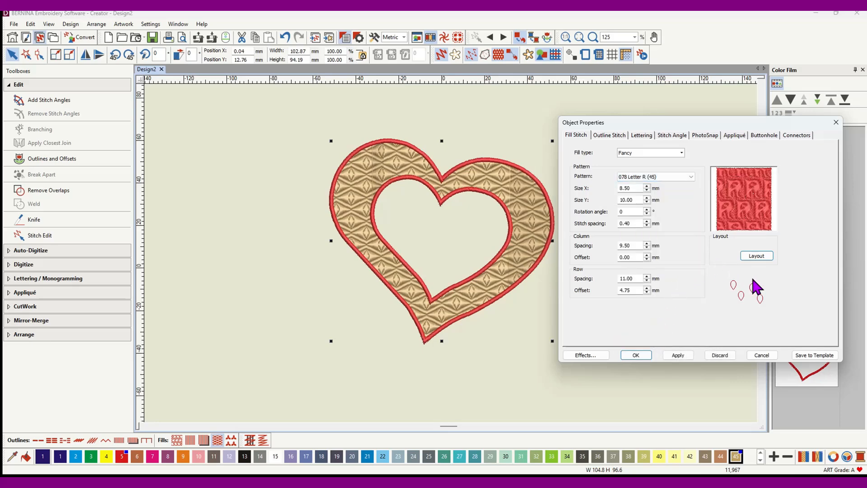
{"action": "left_click", "coordinate": [678, 355]}
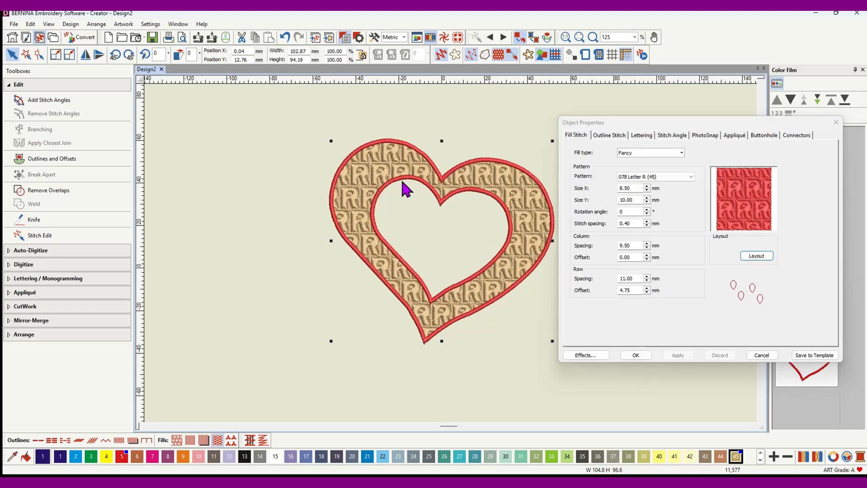
- Apply the Fancy fill patterns 094 Han Line and 104 Diamond Inlay in turn to the tan heart border
{"action": "left_click", "coordinate": [691, 175]}
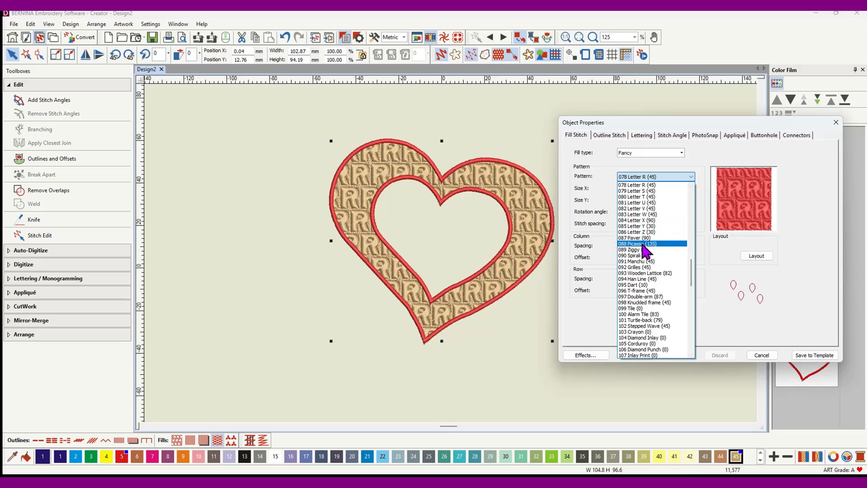
{"action": "left_click", "coordinate": [643, 280]}
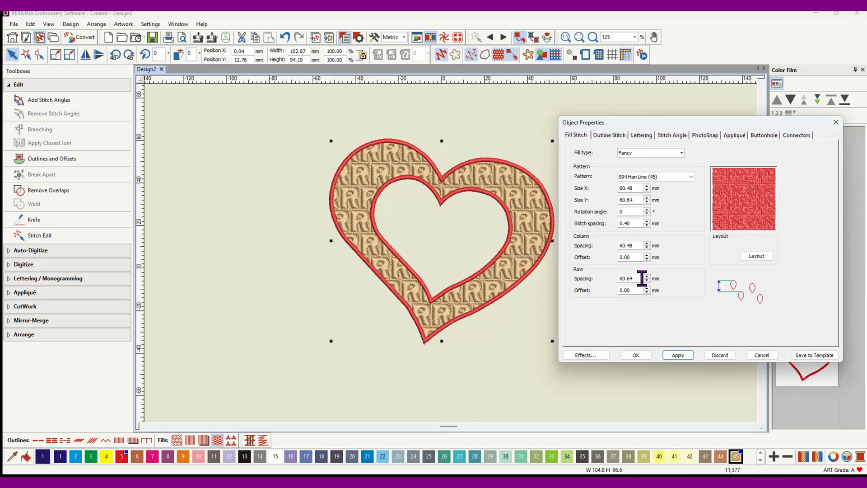
{"action": "left_click", "coordinate": [678, 354]}
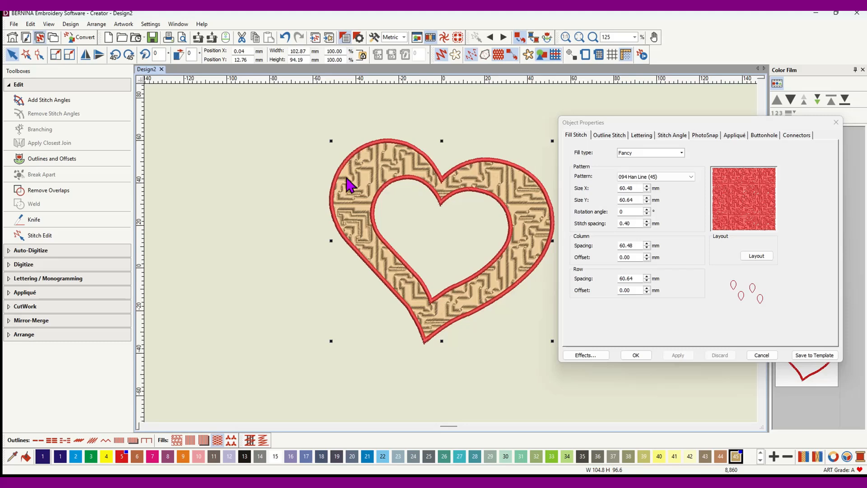
{"action": "left_click", "coordinate": [692, 177]}
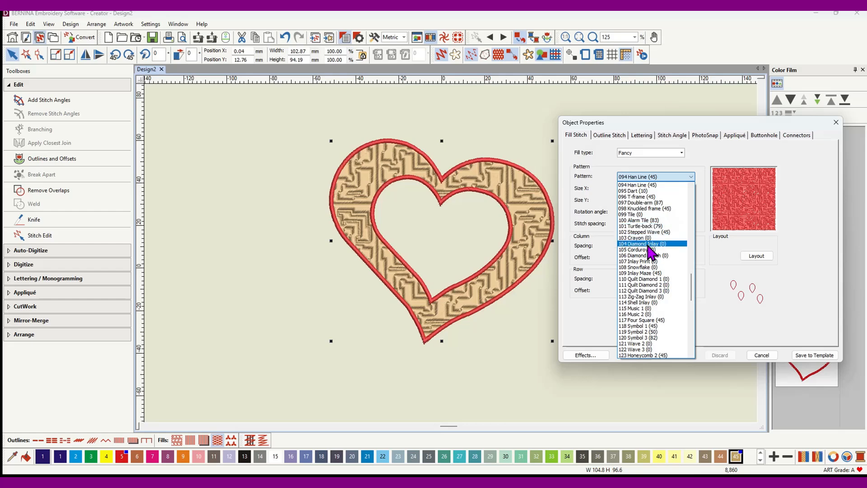
{"action": "left_click", "coordinate": [641, 244]}
{"action": "left_click", "coordinate": [678, 355]}
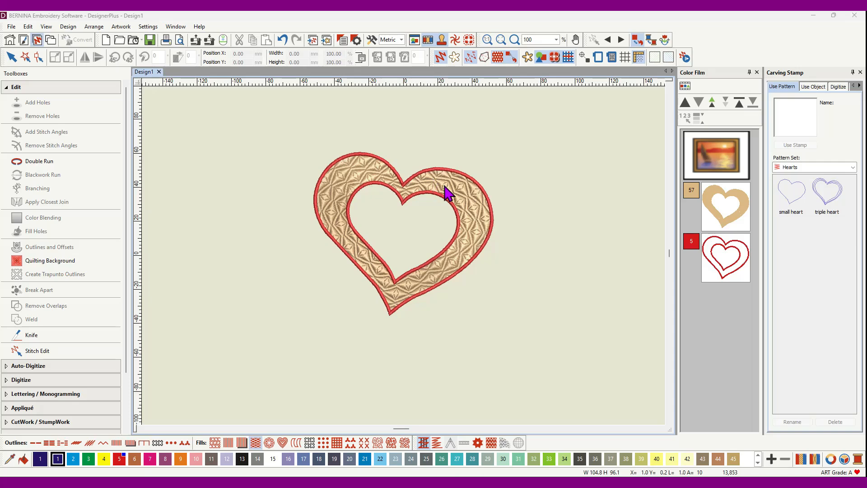
- In the DesignerPlus Design1, undo the heart's outlines, fancy fill and stitch angles, and briefly show the bitmap artwork behind it
{"action": "left_click", "coordinate": [282, 39]}
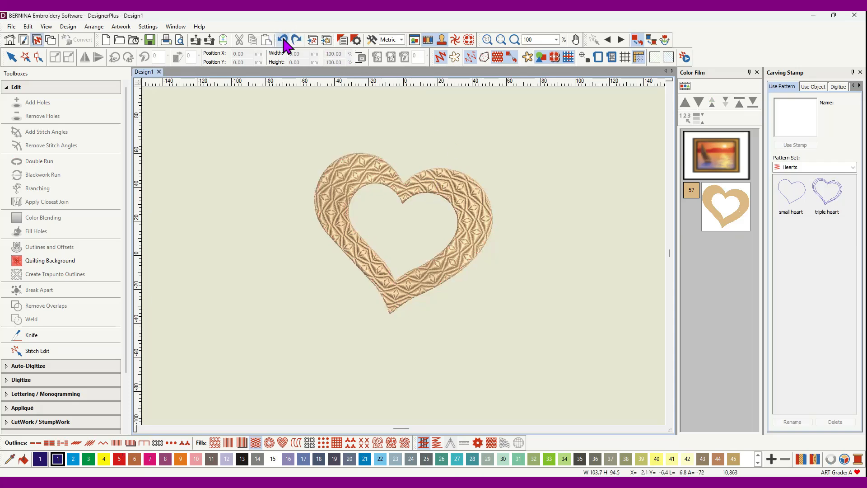
{"action": "left_click", "coordinate": [282, 40]}
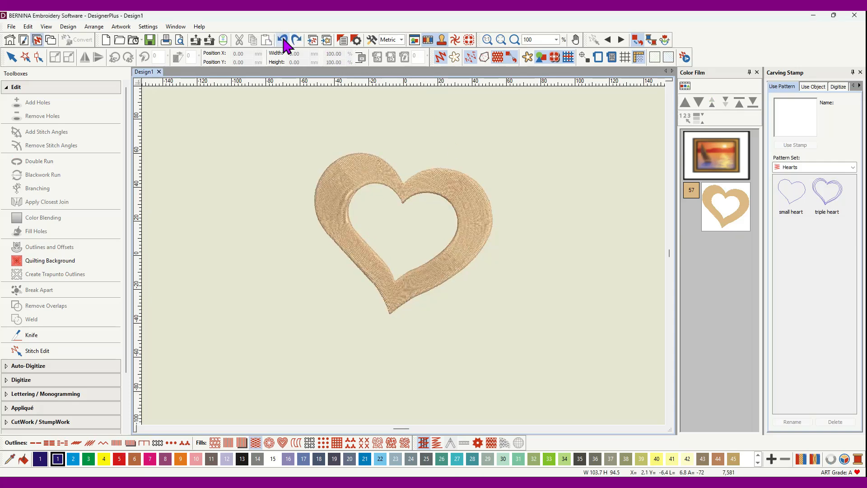
{"action": "left_click", "coordinate": [282, 39]}
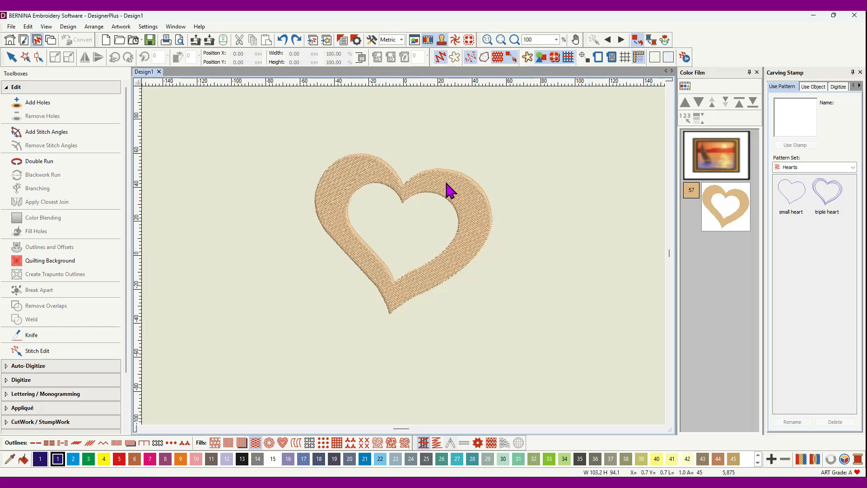
{"action": "left_click", "coordinate": [528, 57]}
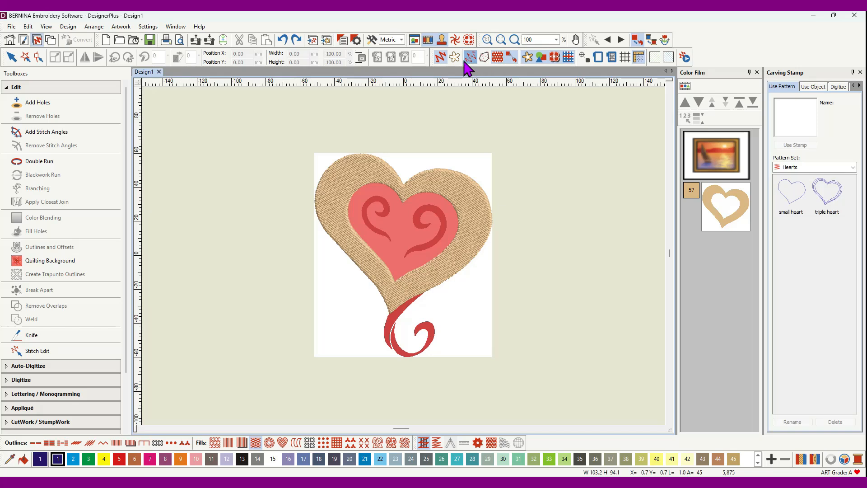
{"action": "left_click", "coordinate": [528, 57]}
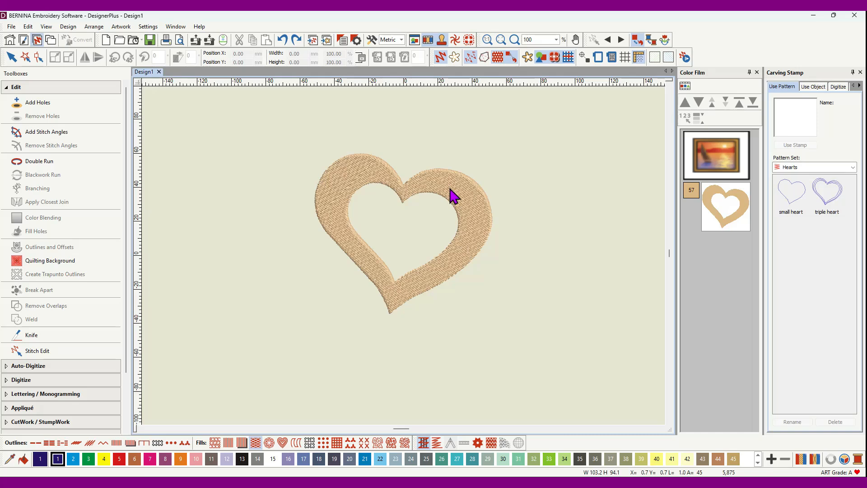
- Add stitch angles across the heart border, from the upper notch around the right half to the bottom tip
{"action": "left_click", "coordinate": [722, 209]}
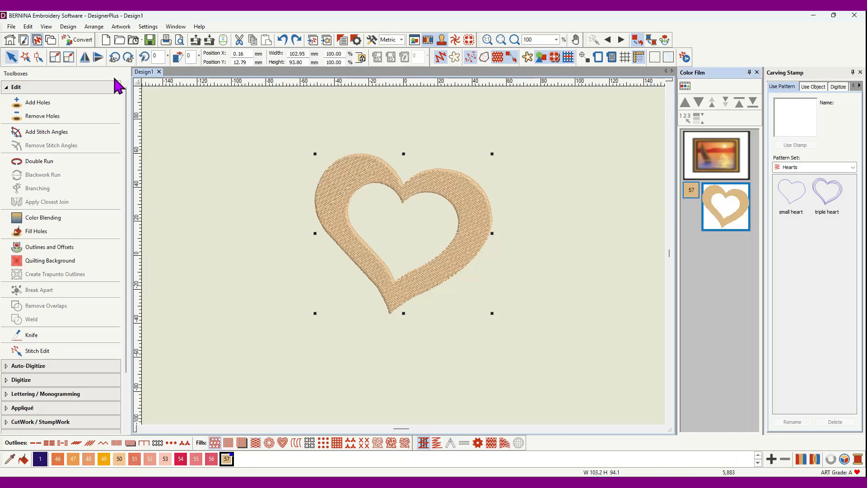
{"action": "left_click", "coordinate": [44, 132]}
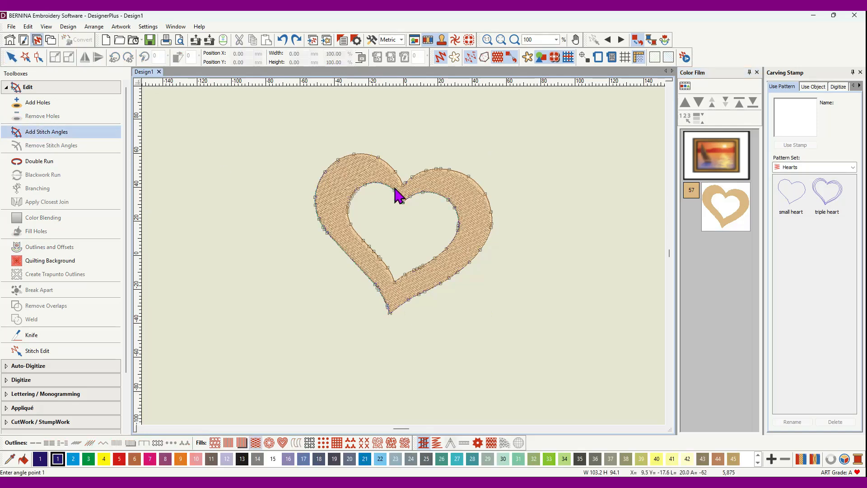
{"action": "left_click", "coordinate": [404, 177]}
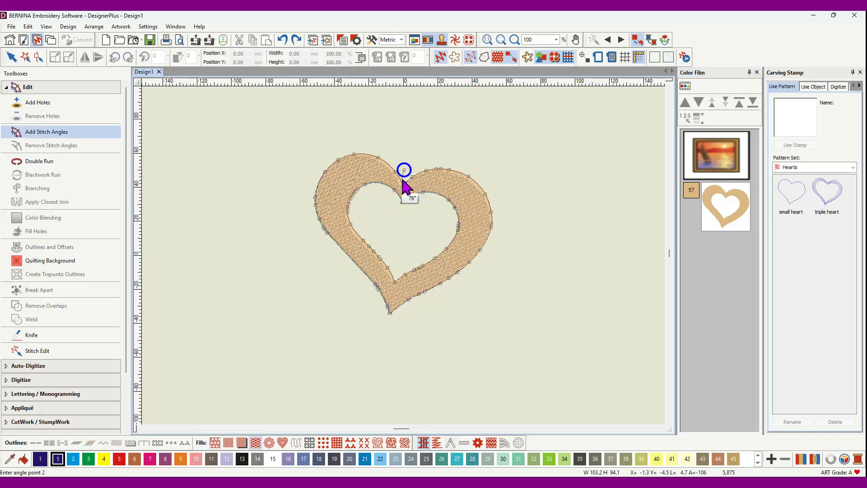
{"action": "left_click", "coordinate": [402, 210]}
{"action": "left_click", "coordinate": [428, 197]}
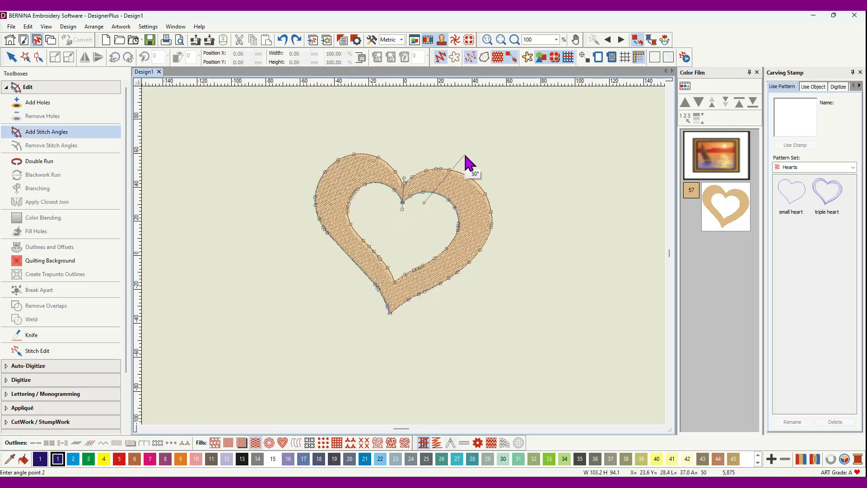
{"action": "left_click", "coordinate": [456, 165]}
{"action": "left_click", "coordinate": [449, 210]}
{"action": "left_click", "coordinate": [497, 208]}
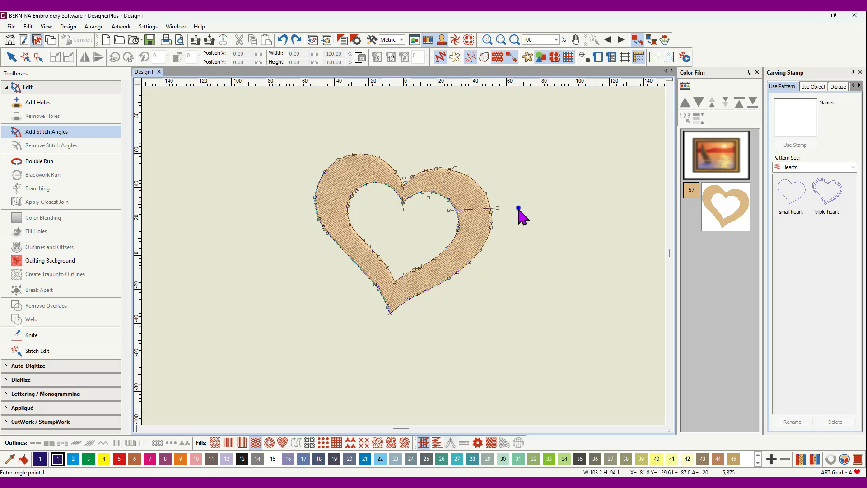
{"action": "left_click", "coordinate": [442, 243]}
{"action": "left_click", "coordinate": [473, 267]}
{"action": "left_click", "coordinate": [411, 254]}
{"action": "left_click", "coordinate": [432, 307]}
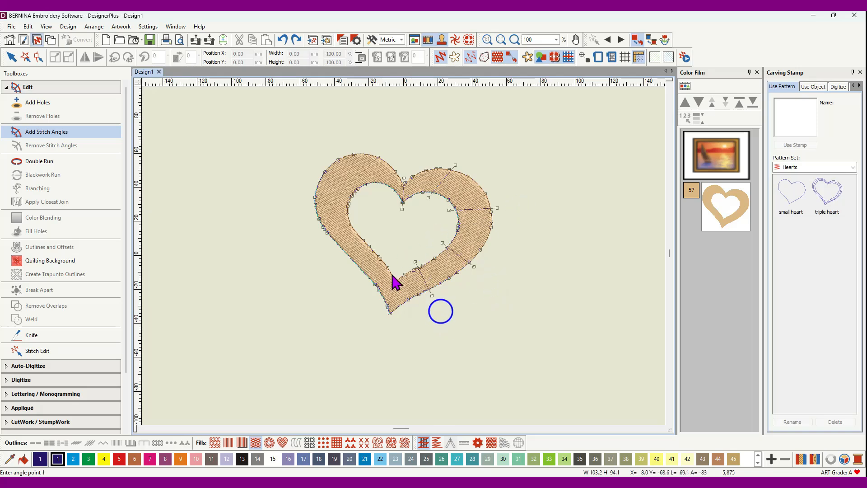
{"action": "left_click", "coordinate": [396, 269]}
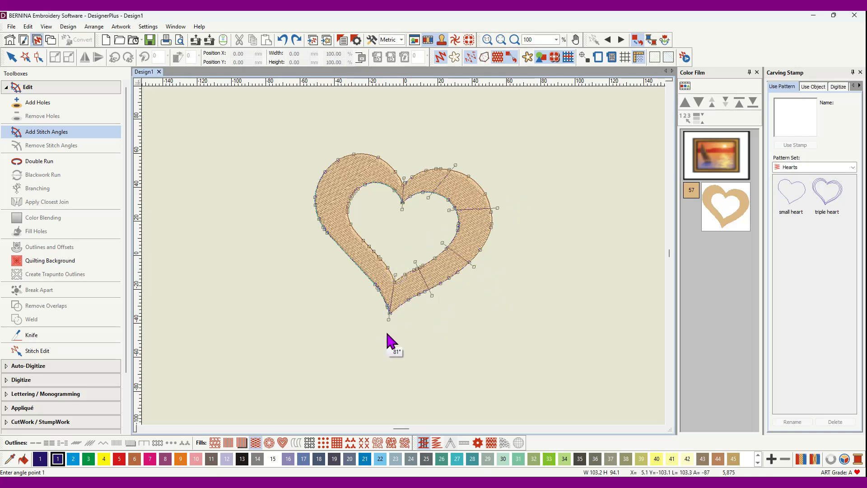
{"action": "left_click", "coordinate": [387, 337]}
- Add three more stitch angles across the left half of the heart border, apply them all and return to object selection
{"action": "left_click", "coordinate": [387, 248]}
{"action": "left_click", "coordinate": [348, 283]}
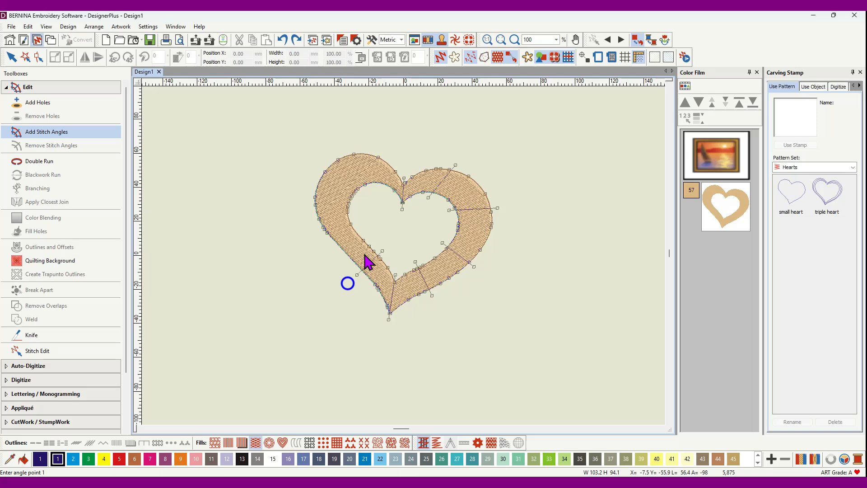
{"action": "left_click", "coordinate": [364, 225]}
{"action": "left_click", "coordinate": [299, 236]}
{"action": "left_click", "coordinate": [364, 198]}
{"action": "left_click", "coordinate": [332, 156]}
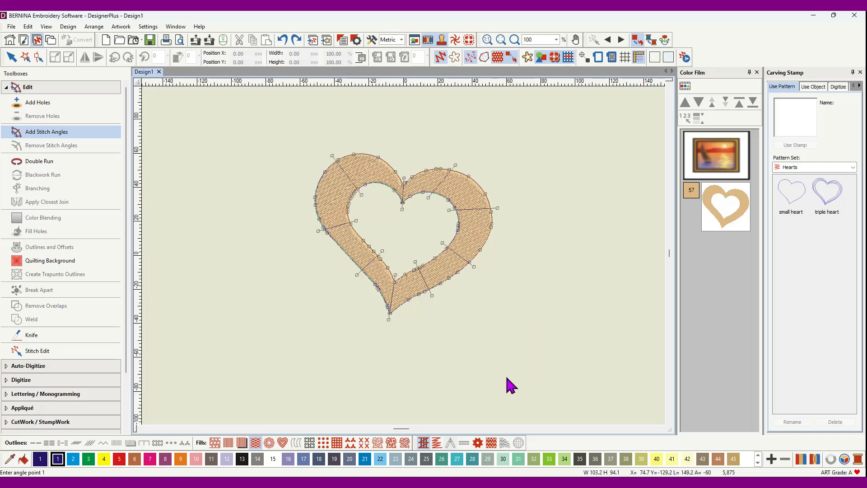
{"action": "key", "text": "Return"}
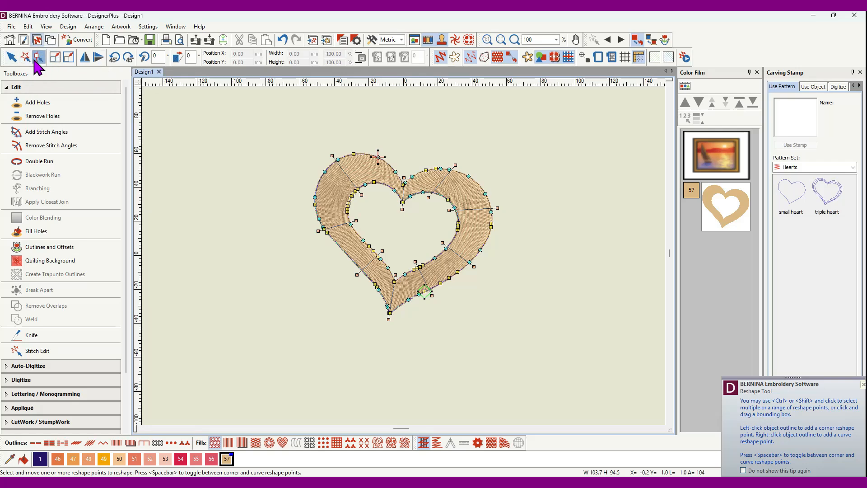
{"action": "left_click", "coordinate": [11, 58]}
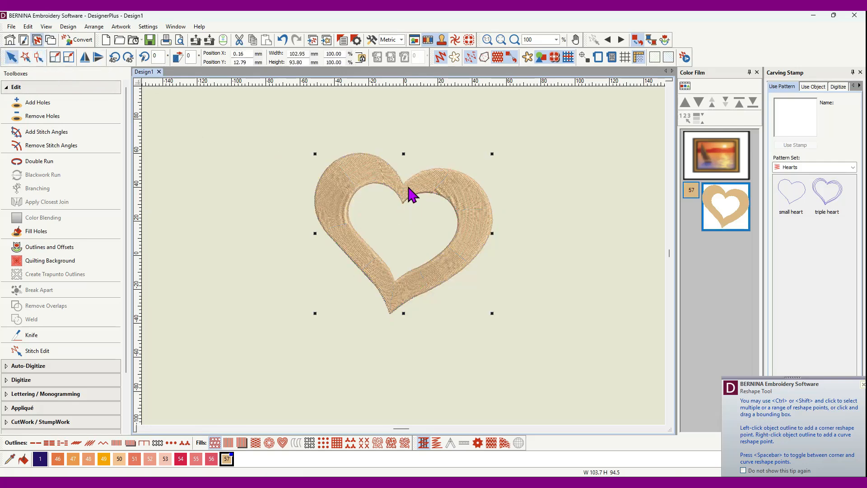
- Change the tan heart border to a Fancy fill with the Sculpture layout and review it in the object properties
{"action": "left_click", "coordinate": [269, 445]}
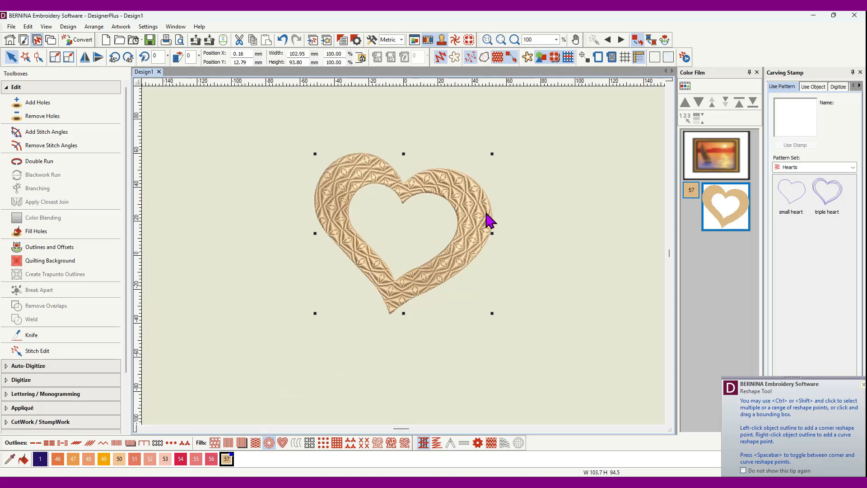
{"action": "right_click", "coordinate": [470, 213]}
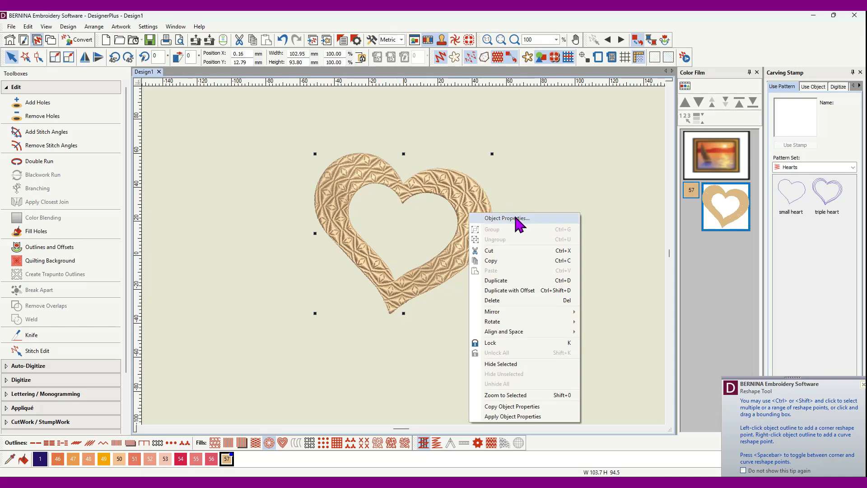
{"action": "left_click", "coordinate": [515, 219]}
{"action": "left_click_drag", "start_coordinate": [666, 95], "coordinate": [705, 75]}
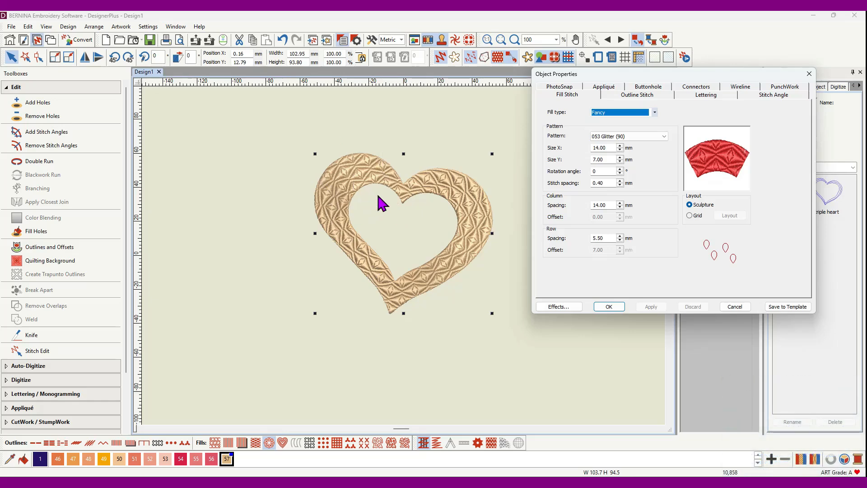
{"action": "left_click", "coordinate": [609, 307]}
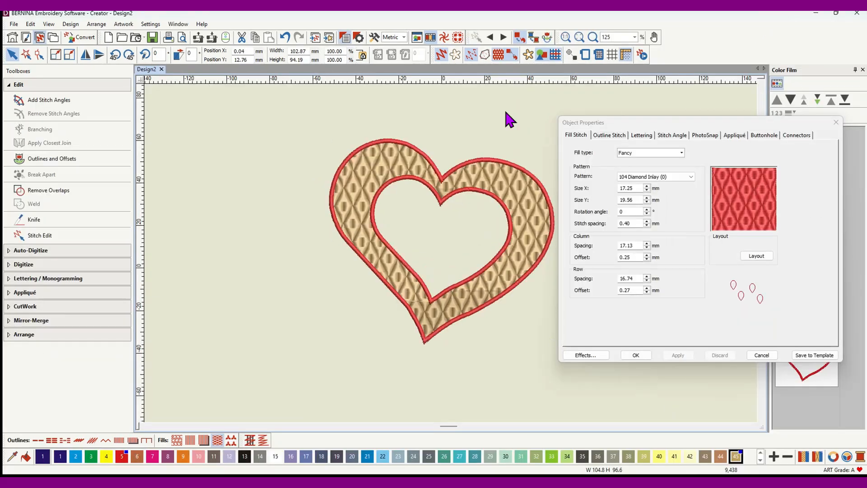
- Back in the Creator Design2, close the object properties and undo the fancy fill changes and recoloring back to the small-heart pattern fill
{"action": "left_click", "coordinate": [506, 112]}
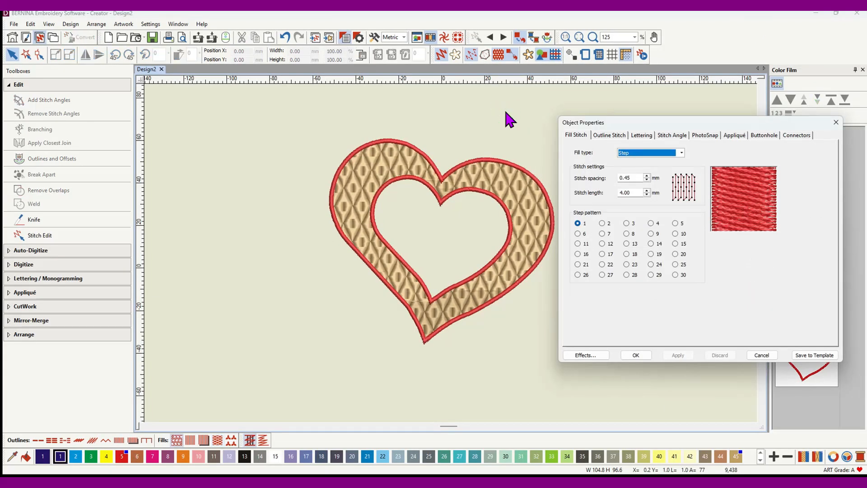
{"action": "left_click", "coordinate": [637, 355]}
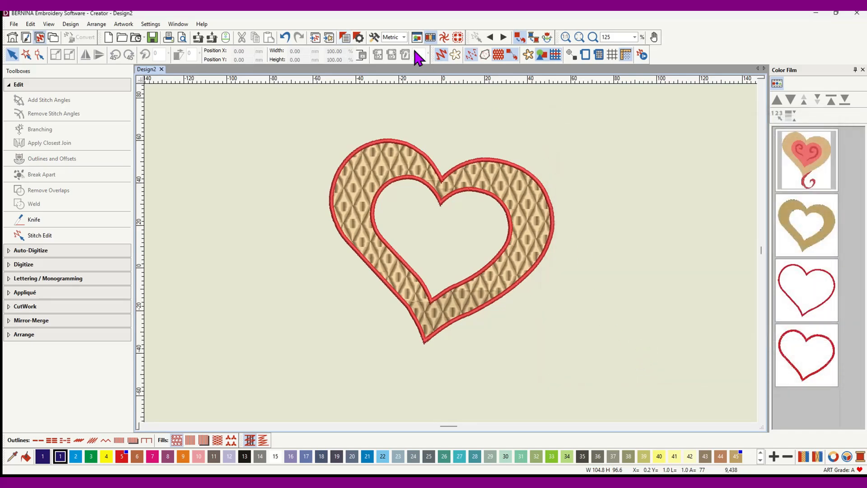
{"action": "left_click", "coordinate": [284, 37]}
{"action": "left_click", "coordinate": [283, 37]}
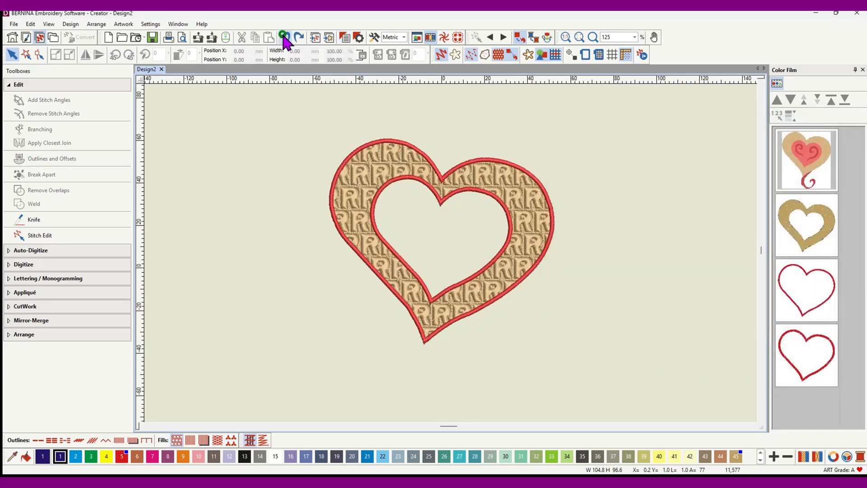
{"action": "left_click", "coordinate": [284, 37]}
{"action": "left_click", "coordinate": [284, 38]}
{"action": "left_click", "coordinate": [283, 37]}
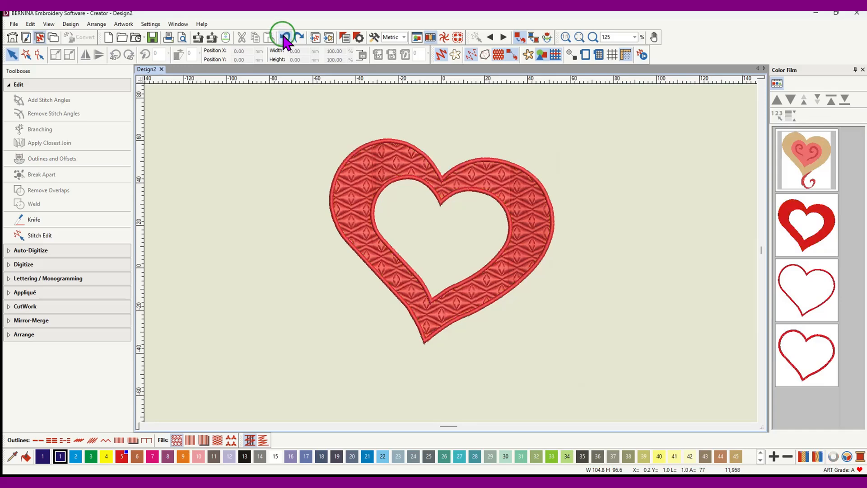
{"action": "left_click", "coordinate": [284, 38]}
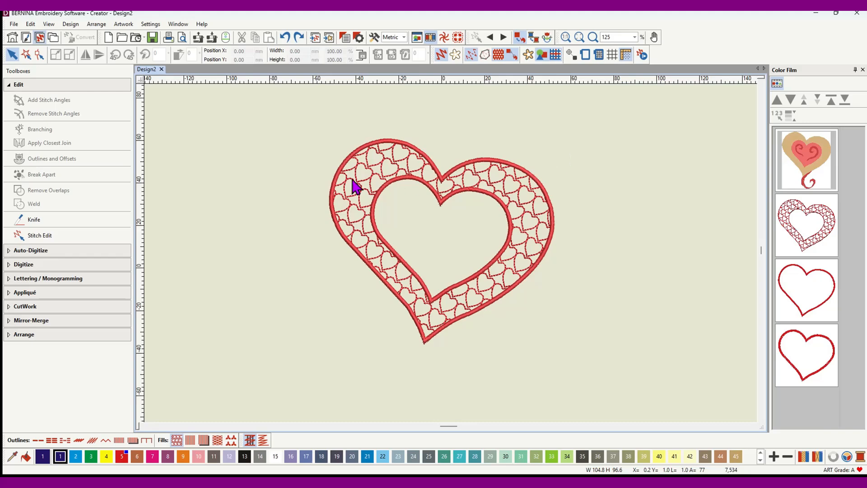
- Convert the outer heart outline to appliqué, viewing the stitches while converting and restoring the artistic view
{"action": "left_click", "coordinate": [54, 299]}
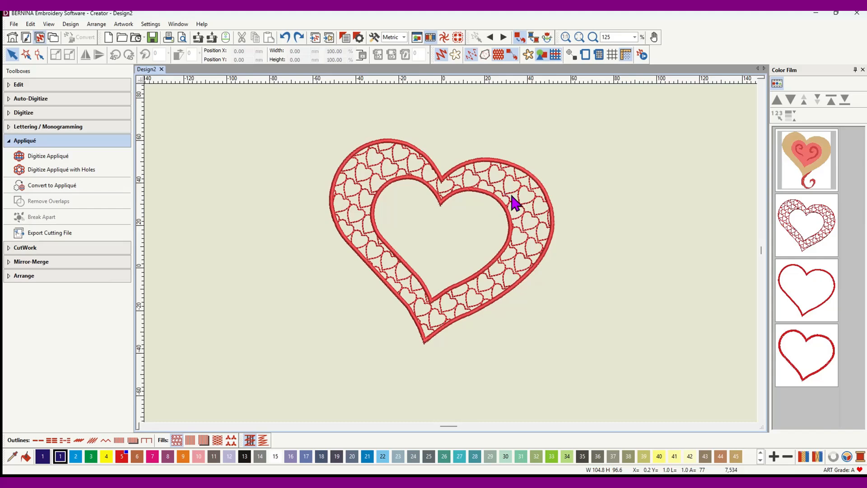
{"action": "left_click", "coordinate": [806, 287]}
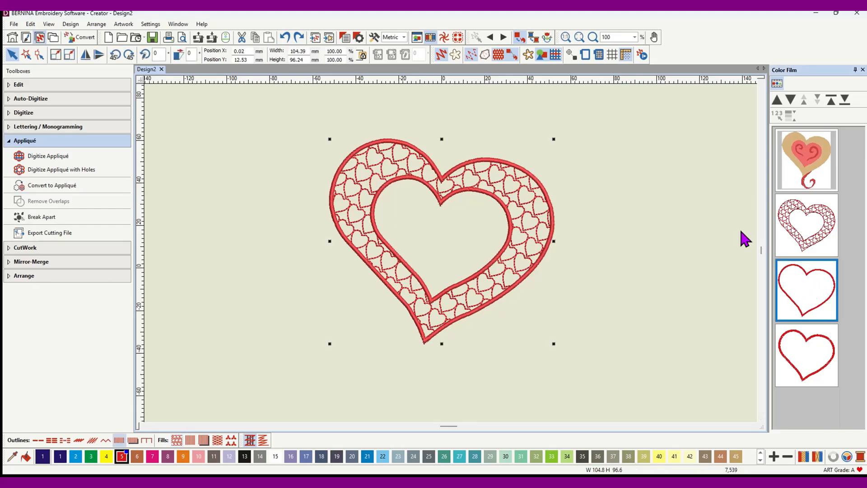
{"action": "left_click", "coordinate": [442, 55]}
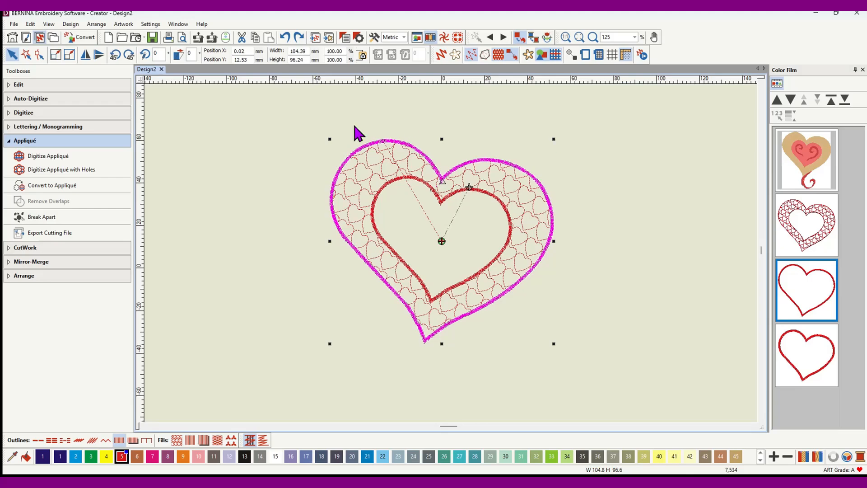
{"action": "left_click", "coordinate": [53, 185]}
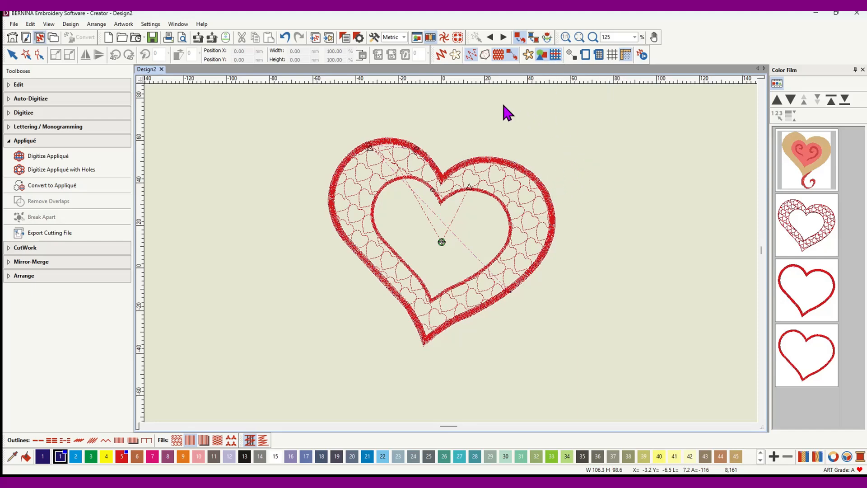
{"action": "left_click", "coordinate": [441, 54]}
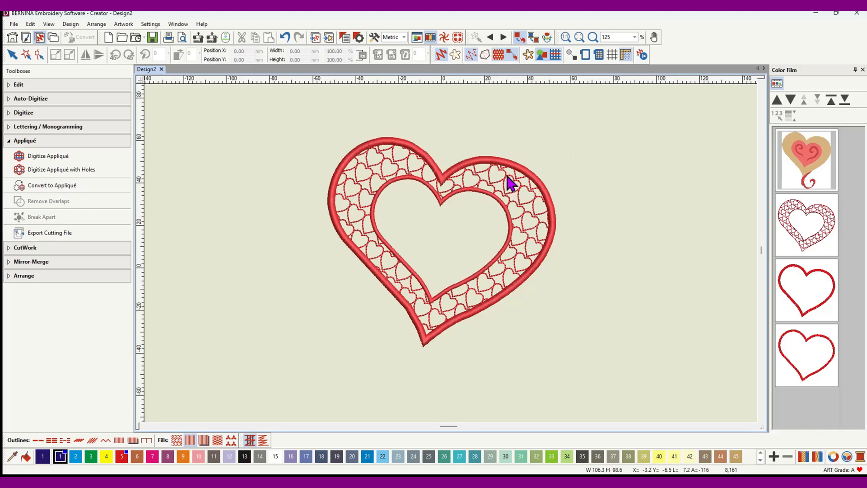
- Give the outer heart appliqué a mid-tone orange fabric colour, 255,178,25, in its object properties and apply it
{"action": "left_click", "coordinate": [533, 178]}
{"action": "right_click", "coordinate": [531, 175]}
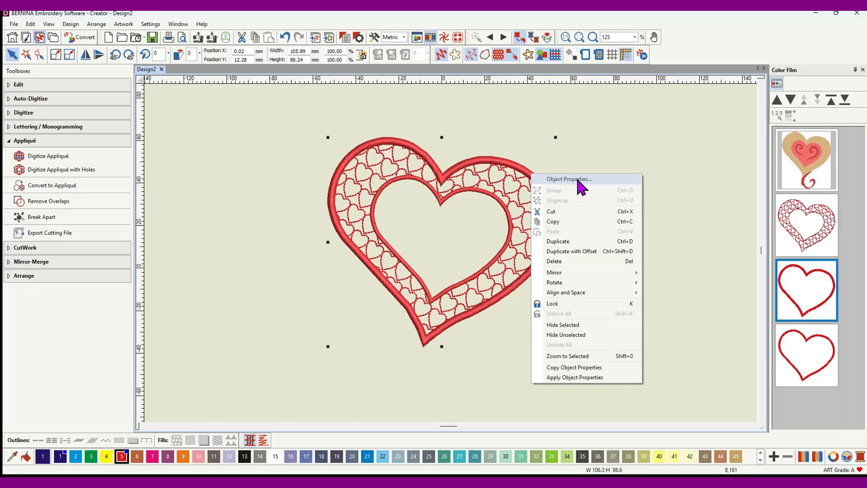
{"action": "left_click", "coordinate": [578, 179]}
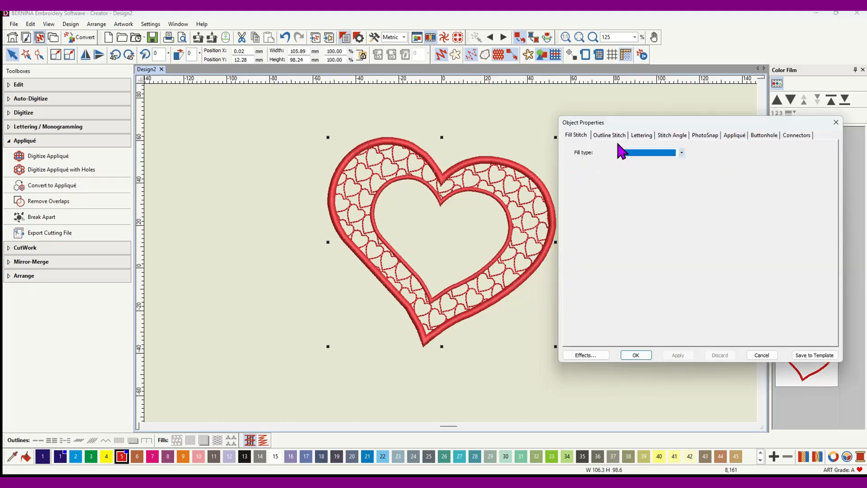
{"action": "left_click", "coordinate": [743, 137]}
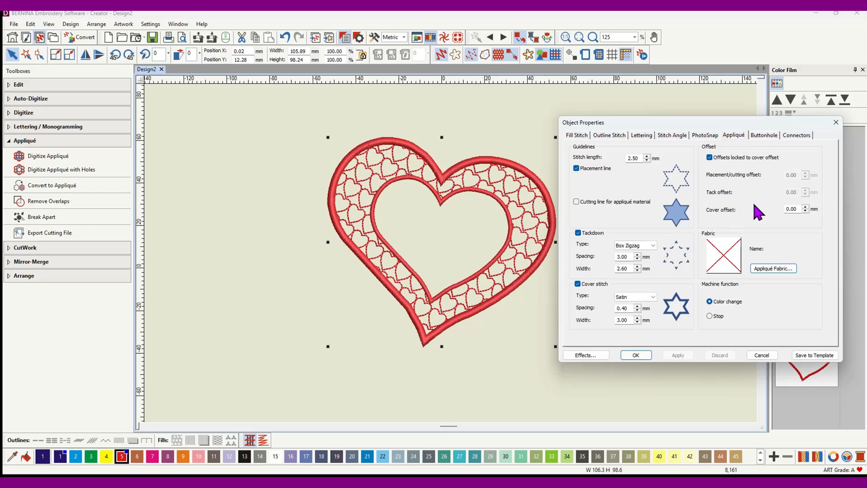
{"action": "left_click", "coordinate": [772, 270]}
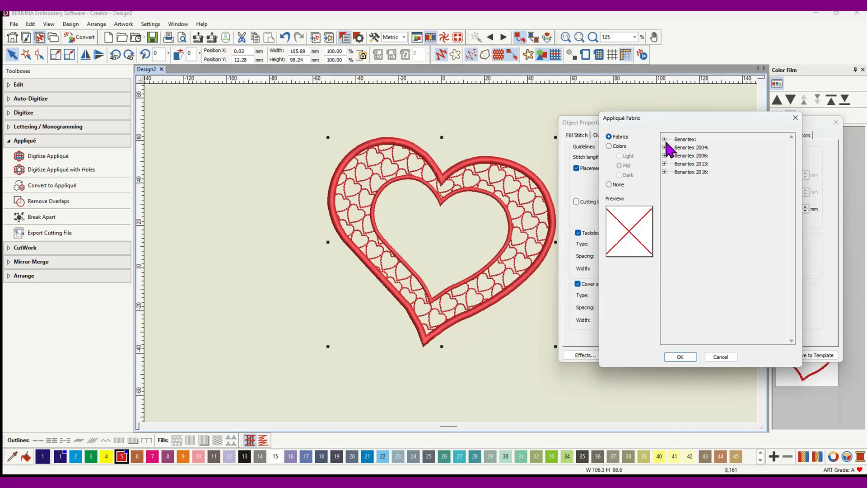
{"action": "left_click", "coordinate": [609, 146]}
{"action": "left_click", "coordinate": [620, 166]}
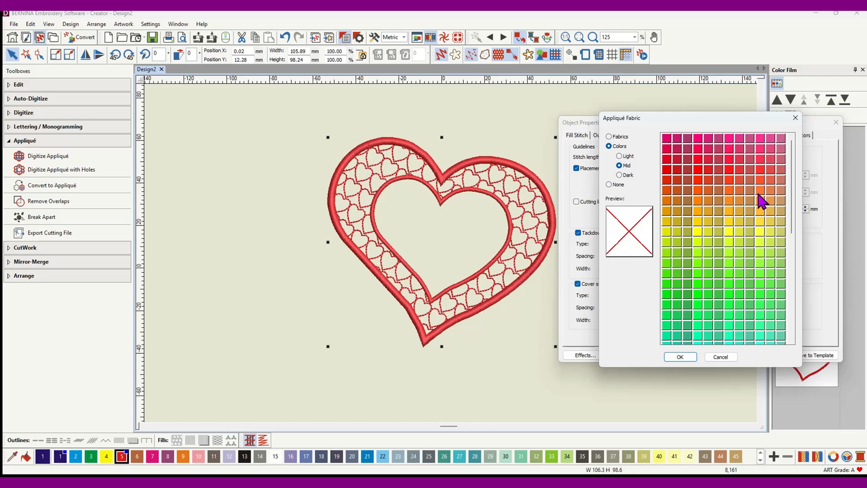
{"action": "left_click", "coordinate": [730, 213]}
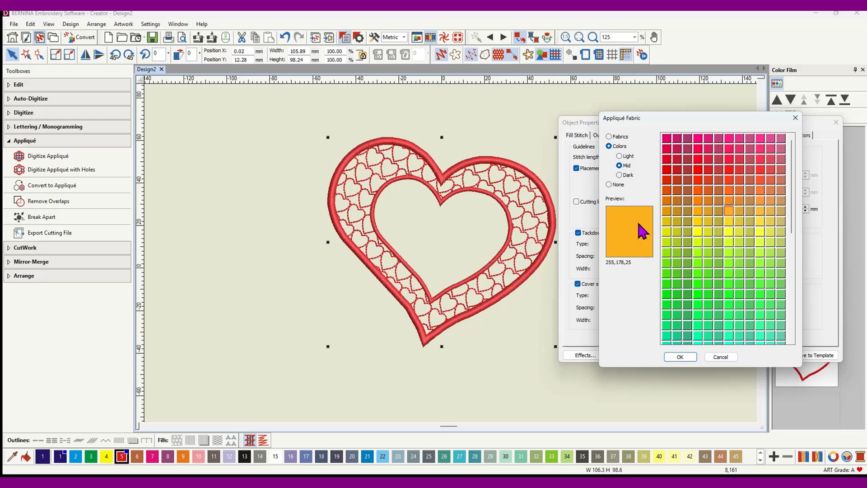
{"action": "left_click", "coordinate": [685, 357]}
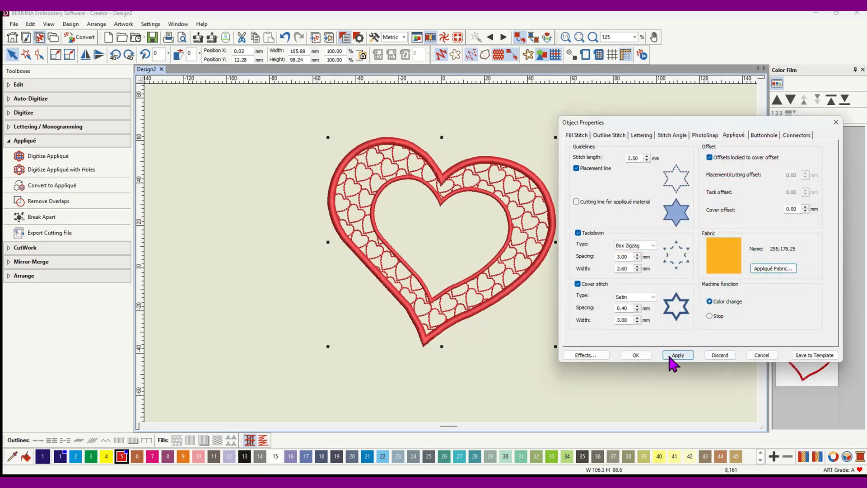
{"action": "left_click", "coordinate": [677, 355]}
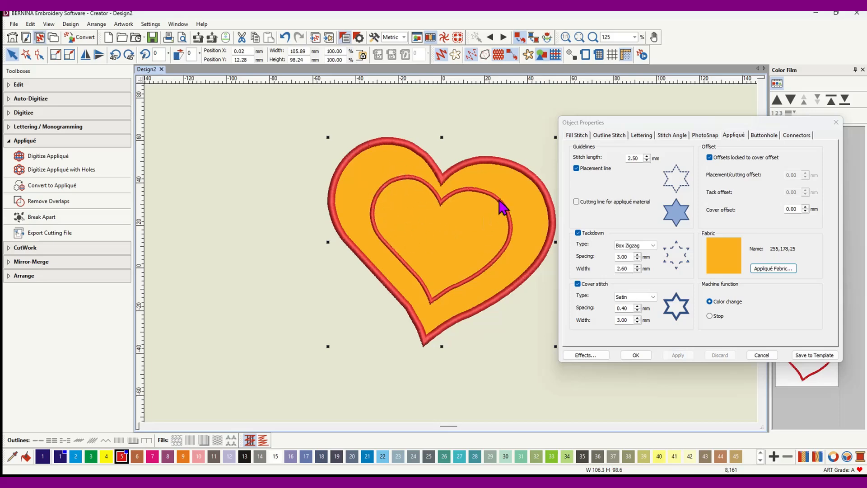
- Move the object properties clear of the heart and list the stitching sequence by colour instead of by individual object
{"action": "left_click_drag", "start_coordinate": [728, 123], "coordinate": [713, 274]}
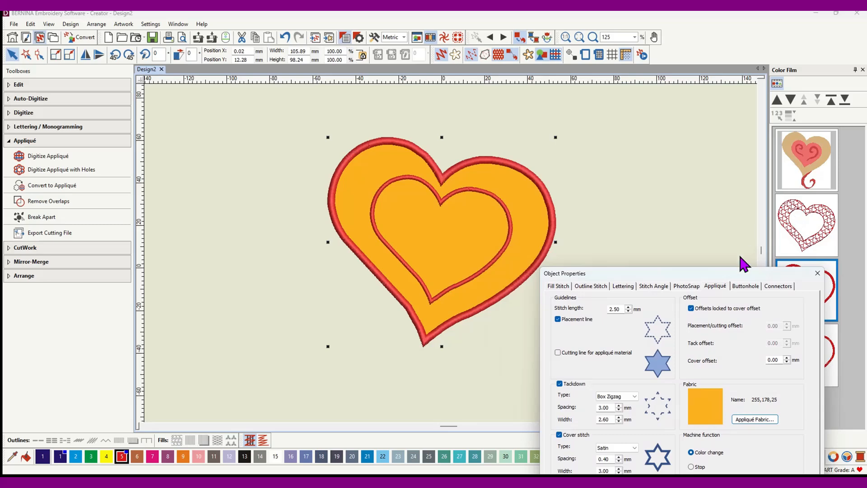
{"action": "left_click_drag", "start_coordinate": [724, 274], "coordinate": [212, 119]}
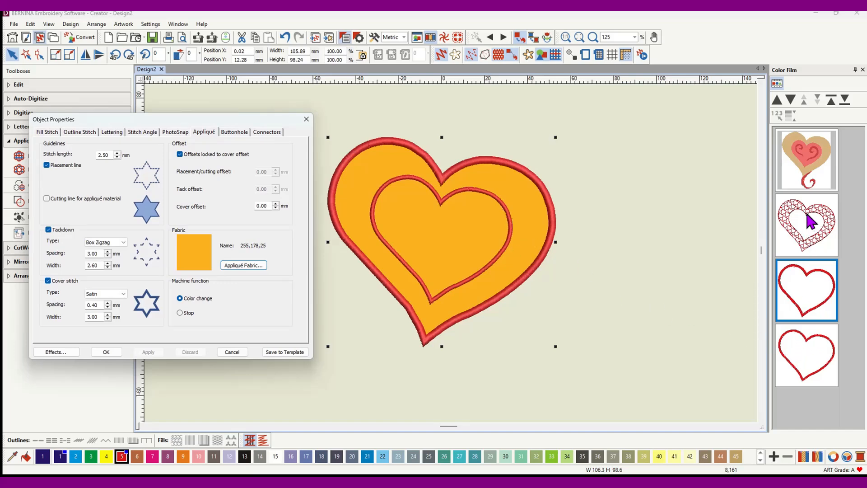
{"action": "left_click", "coordinate": [778, 84]}
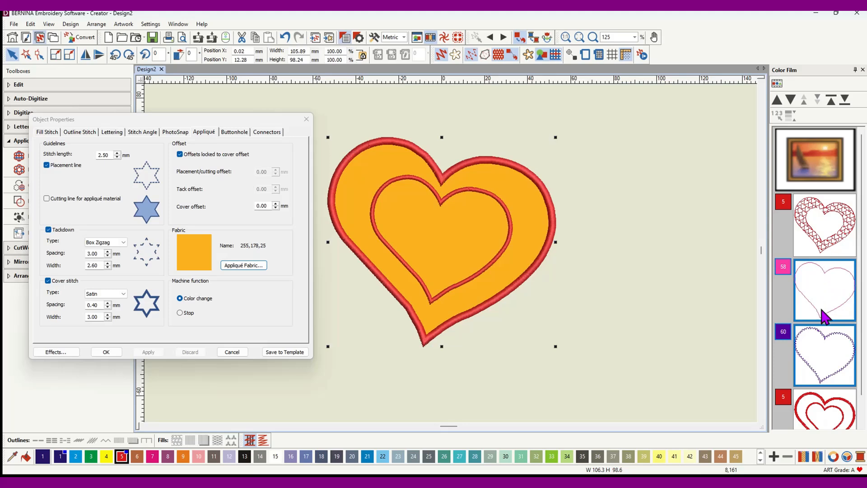
{"action": "scroll", "coordinate": [797, 251], "scroll_direction": "down", "scroll_amount": 1}
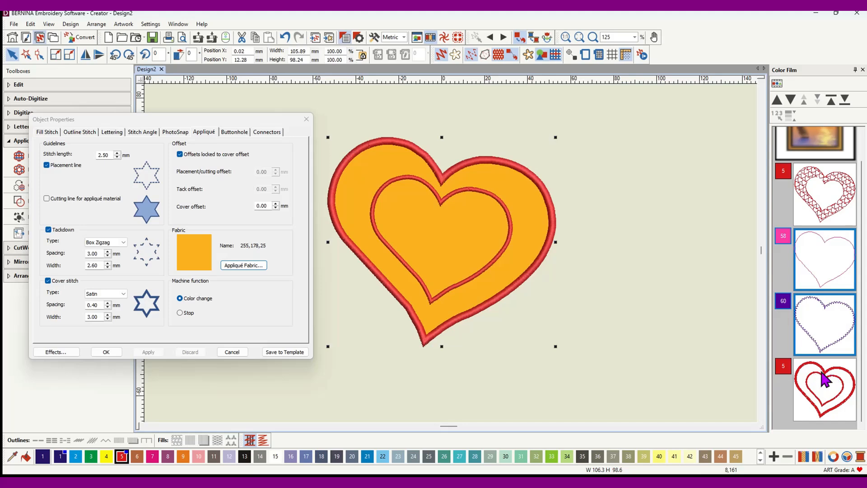
- Try to move the small-heart pattern fill to just before the satin cover stitching in the sequence
{"action": "left_click", "coordinate": [823, 207]}
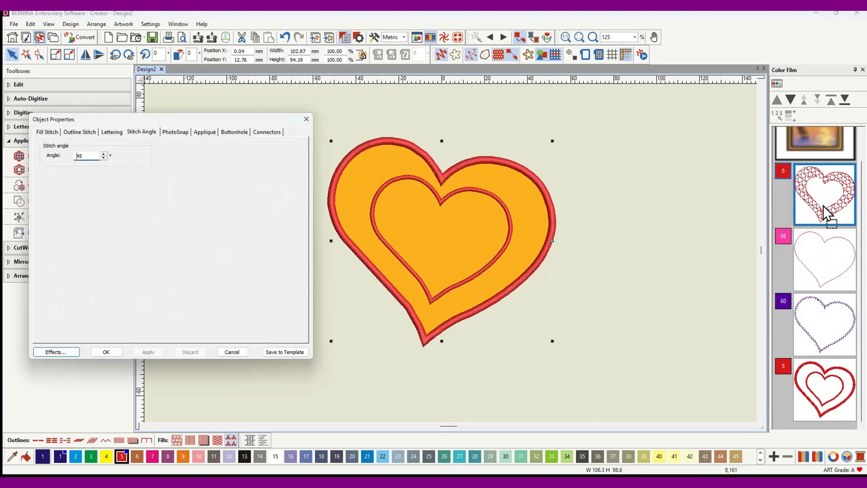
{"action": "left_click_drag", "start_coordinate": [824, 292], "coordinate": [815, 361]}
- Close the object properties and break the outer heart appliqué apart into its separate stitching components
{"action": "left_click", "coordinate": [306, 119]}
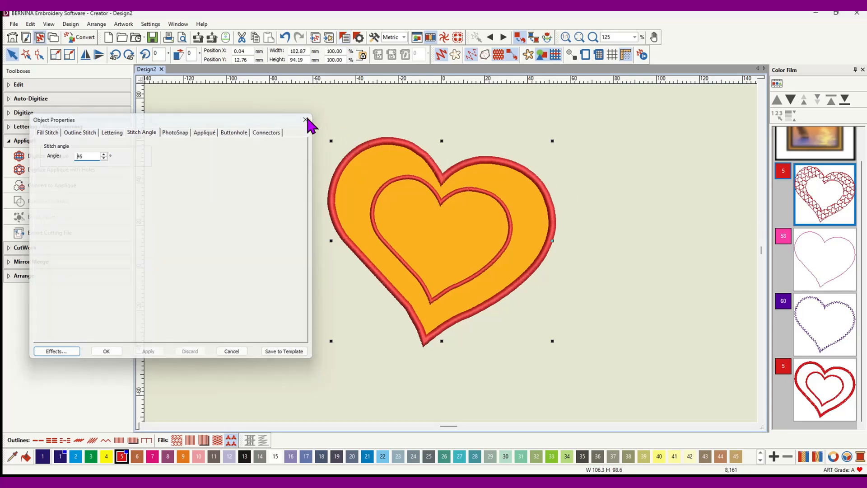
{"action": "left_click", "coordinate": [828, 274]}
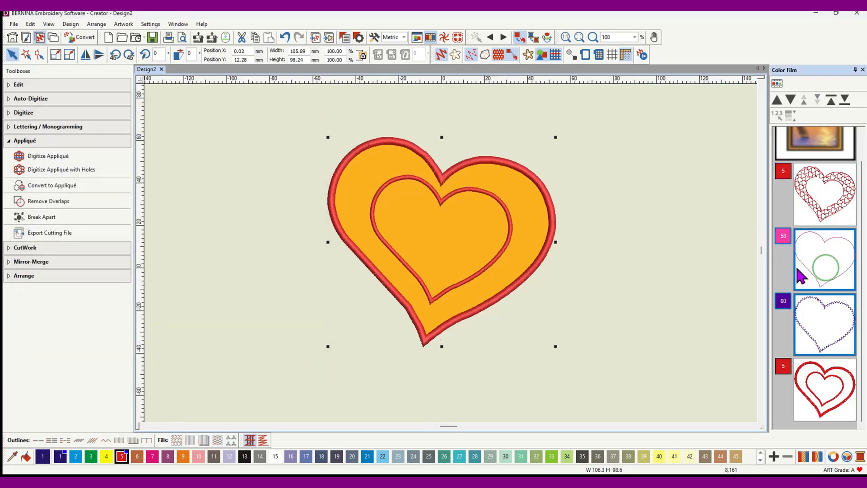
{"action": "left_click", "coordinate": [34, 86]}
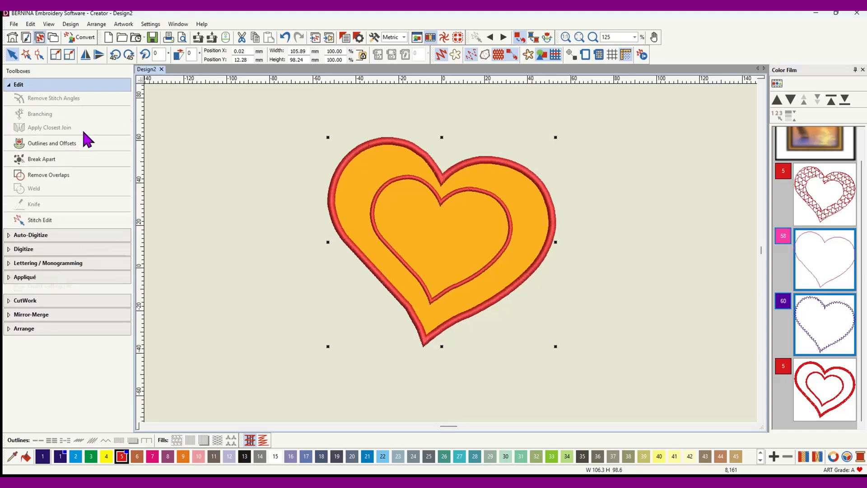
{"action": "left_click", "coordinate": [45, 179]}
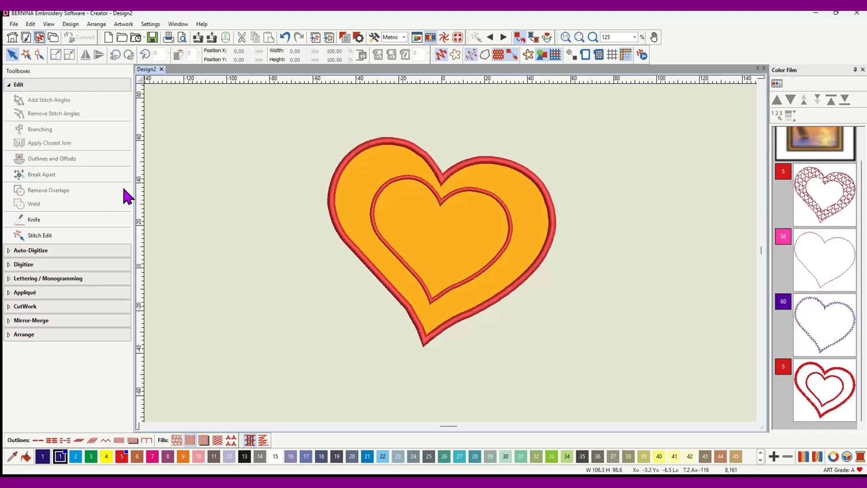
- Resequence the small-heart pattern fill between the tackdown and the satin cover stitching, checking the heart with the appliqué fabric hidden and shown
{"action": "left_click", "coordinate": [828, 210]}
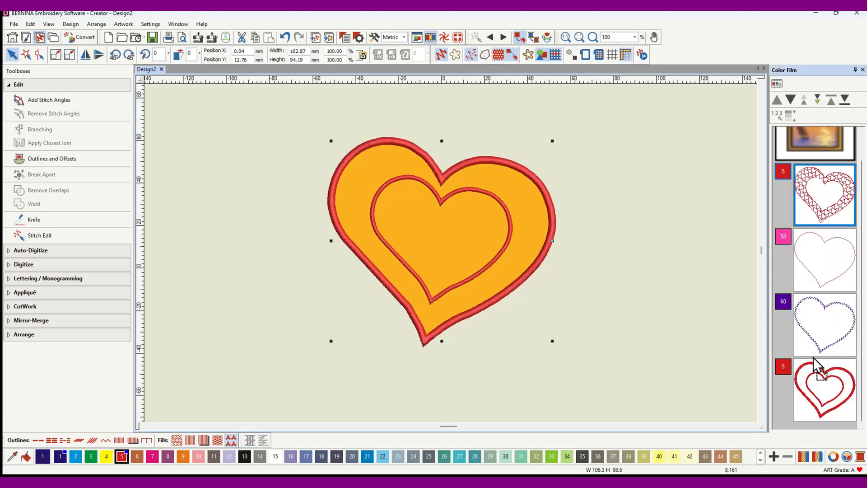
{"action": "left_click_drag", "start_coordinate": [813, 357], "coordinate": [814, 359]}
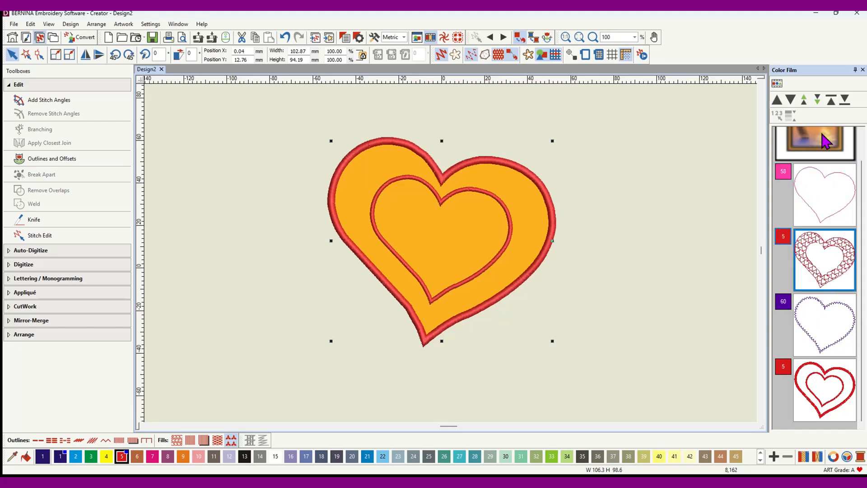
{"action": "left_click", "coordinate": [791, 101]}
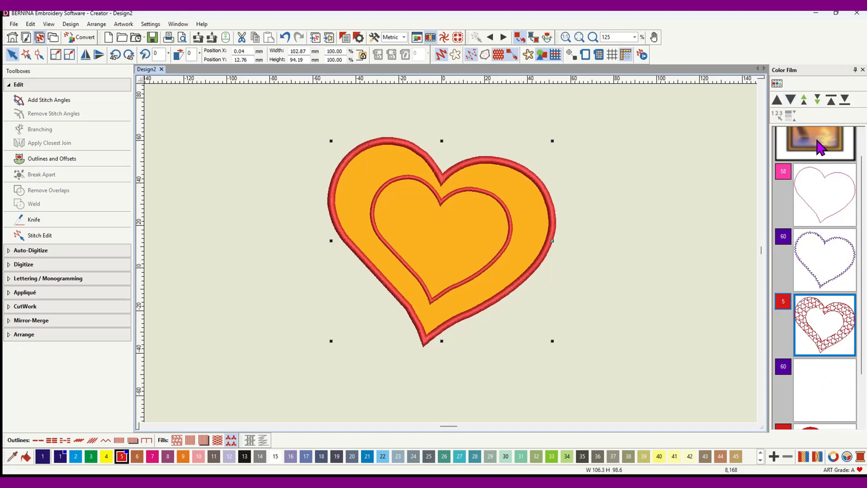
{"action": "left_click", "coordinate": [792, 101]}
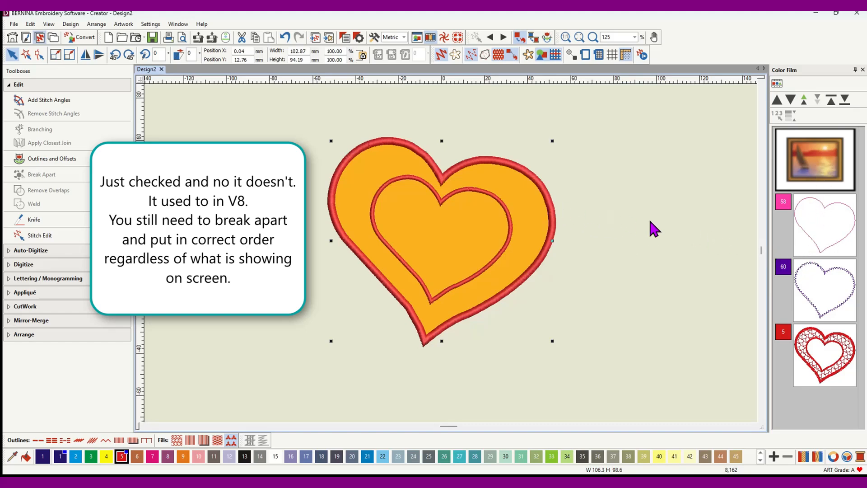
{"action": "left_click", "coordinate": [559, 59]}
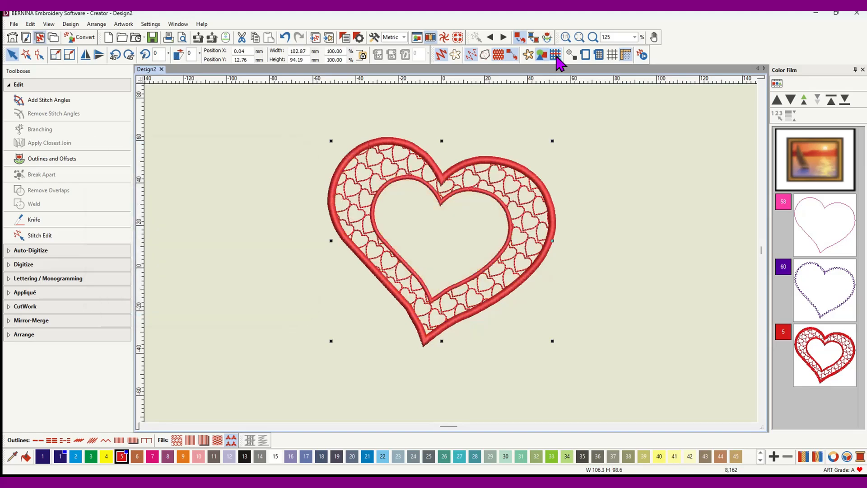
{"action": "left_click", "coordinate": [557, 55]}
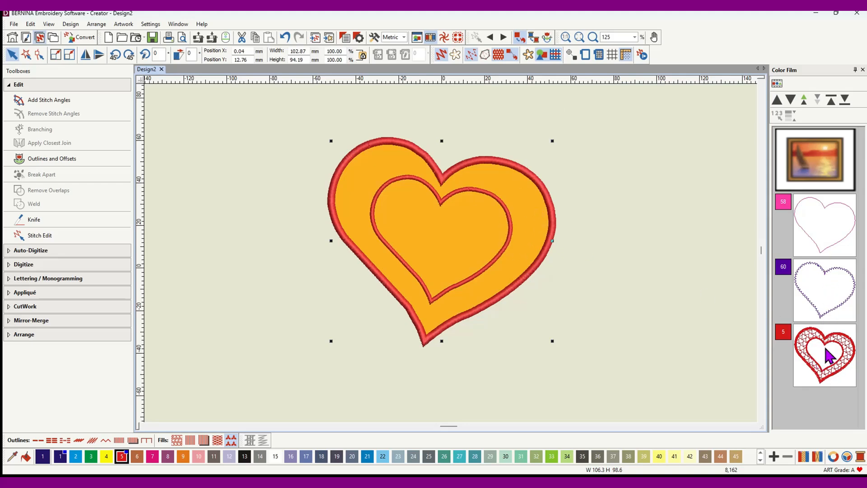
- List the sequence by individual object and delete the two empty objects on either side of the tackdown
{"action": "left_click", "coordinate": [777, 84]}
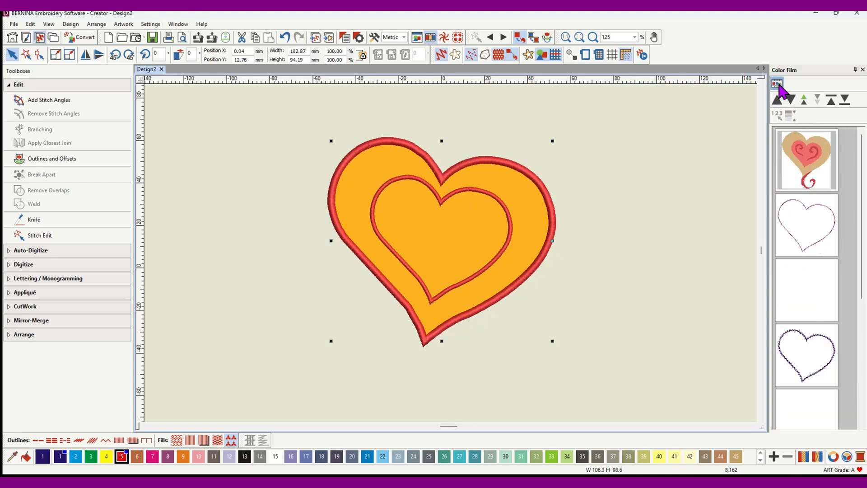
{"action": "left_click", "coordinate": [811, 303]}
{"action": "key", "text": "Delete"}
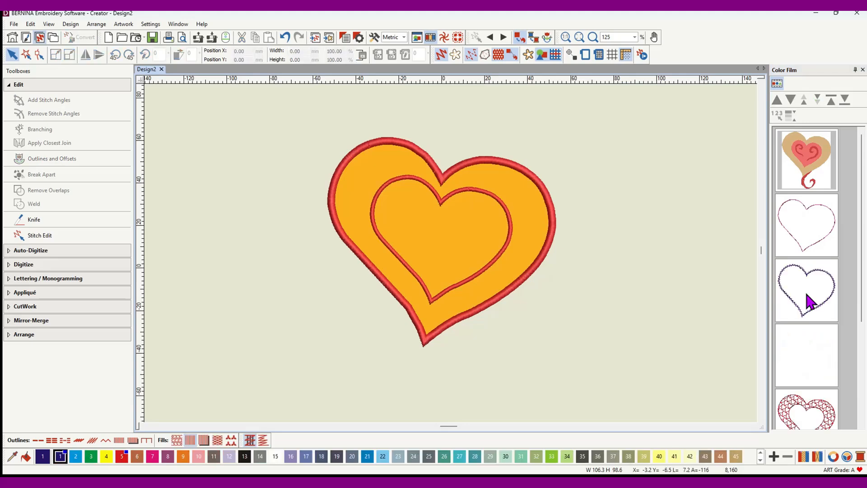
{"action": "left_click", "coordinate": [808, 346]}
{"action": "key", "text": "Delete"}
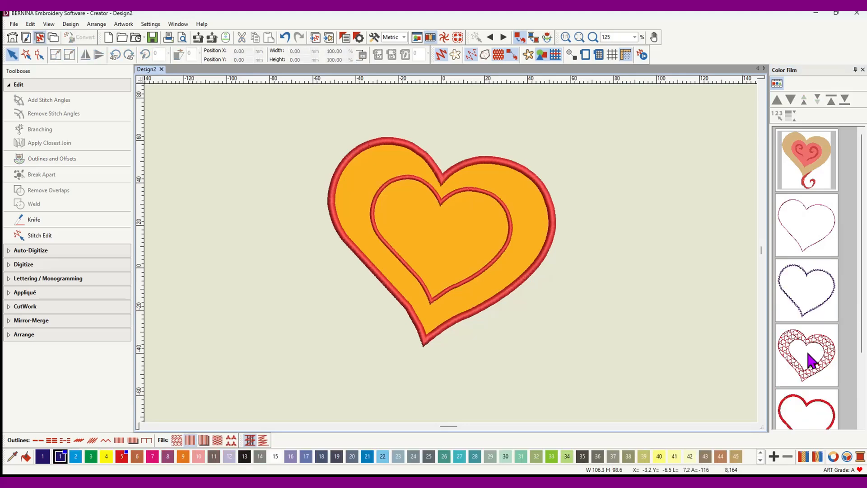
- Review the remaining objects in the sequence and toggle the appliqué fabric display to inspect the pattern fill
{"action": "scroll", "coordinate": [818, 335], "scroll_direction": "down", "scroll_amount": 3}
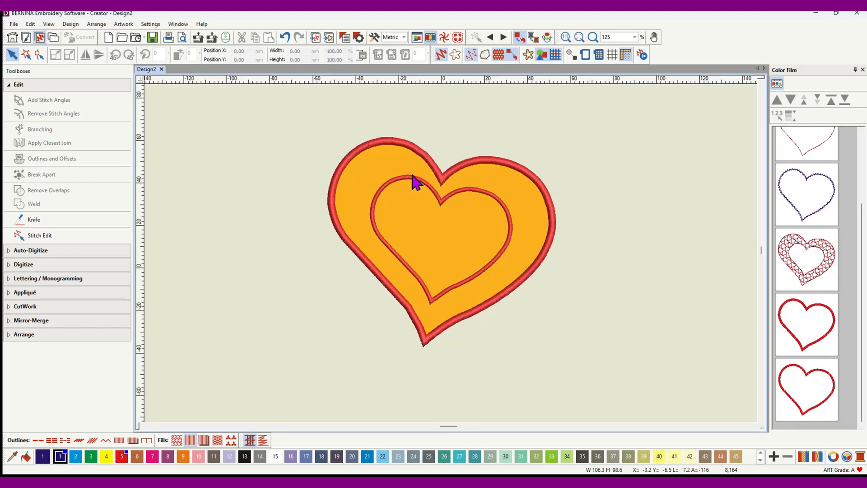
{"action": "left_click", "coordinate": [555, 55]}
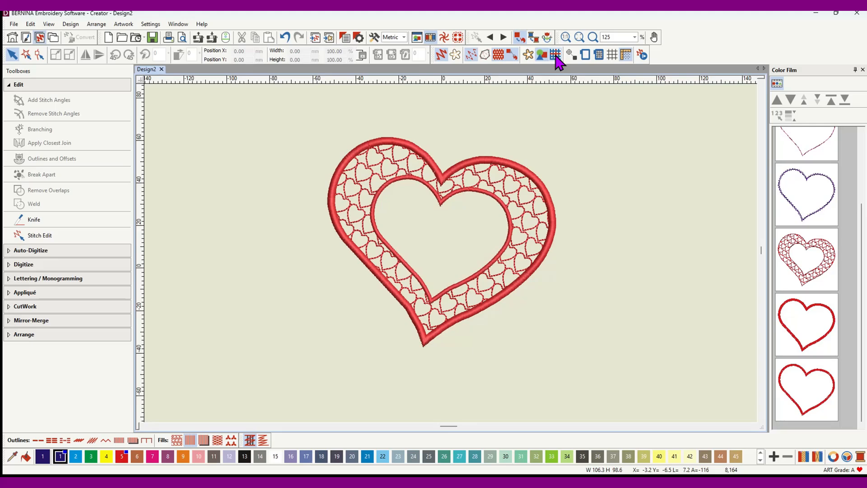
{"action": "left_click", "coordinate": [555, 55]}
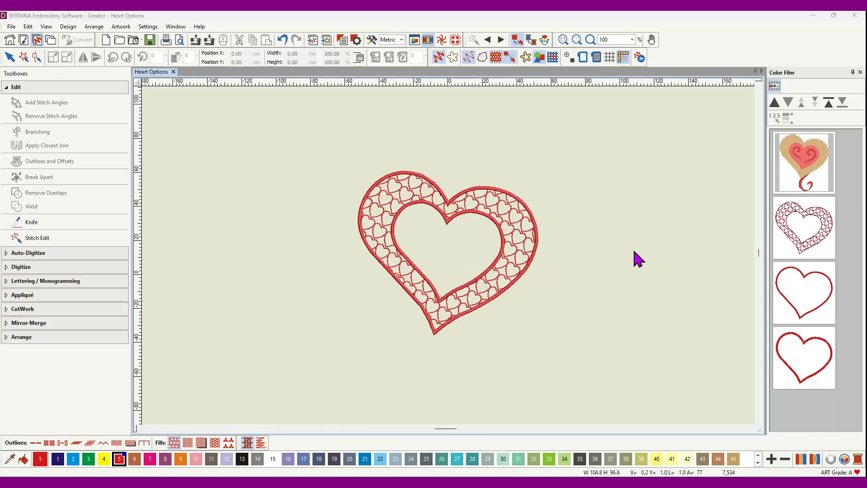
- Convert the inner heart's satin outline to an appliqué and toggle the appliqué fabric display
{"action": "left_click", "coordinate": [806, 349]}
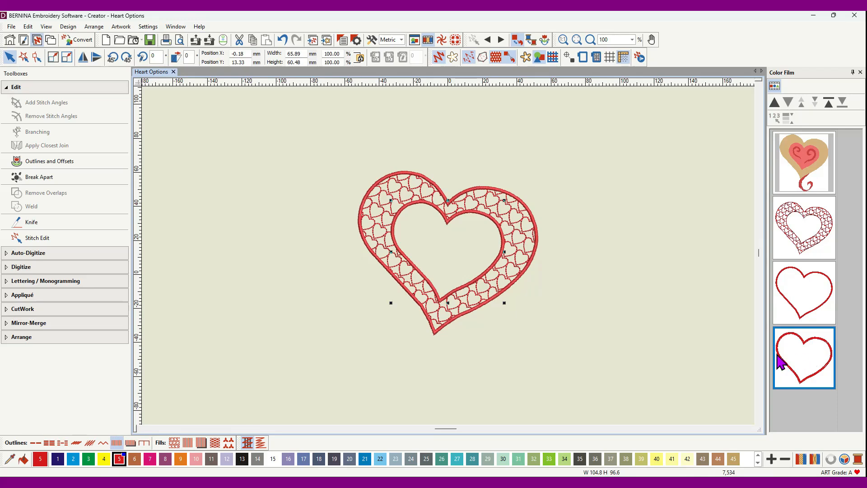
{"action": "left_click", "coordinate": [36, 296]}
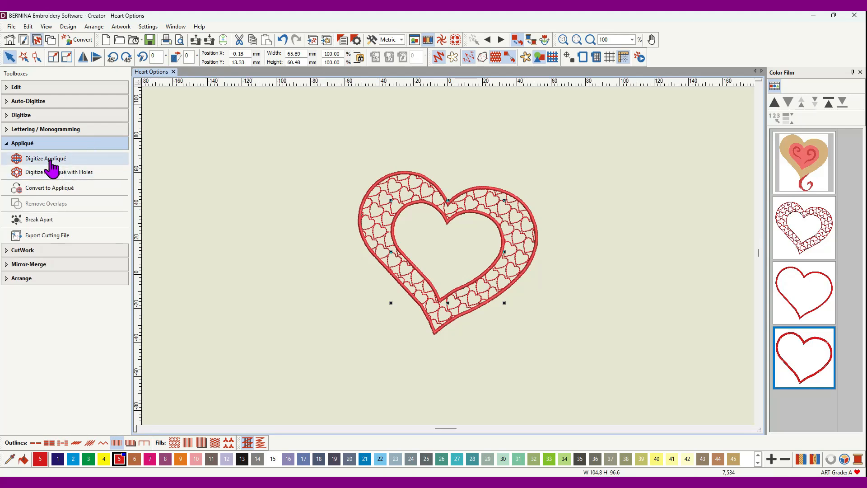
{"action": "left_click", "coordinate": [45, 189]}
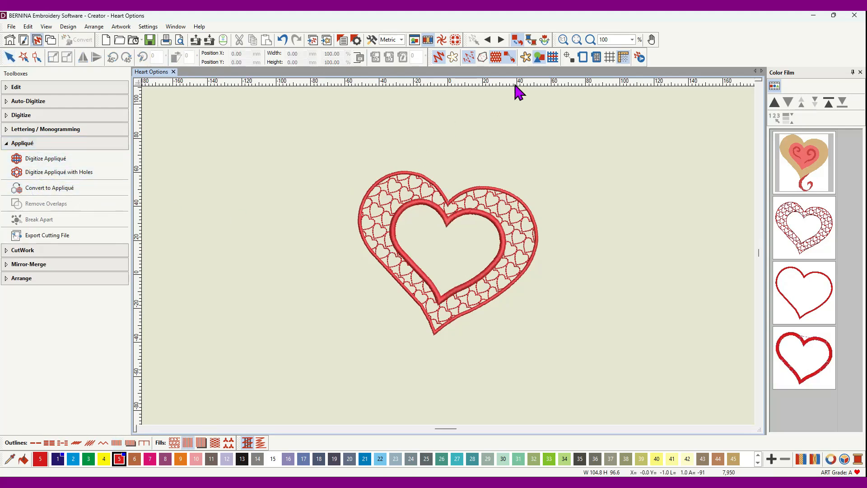
{"action": "left_click", "coordinate": [552, 58]}
{"action": "left_click", "coordinate": [553, 57]}
{"action": "left_click", "coordinate": [553, 57]}
- Assign a solid mid-tone orange, 226,140,54, as the inner heart's appliqué fabric in its object properties
{"action": "left_click", "coordinate": [797, 365]}
{"action": "right_click", "coordinate": [797, 365]}
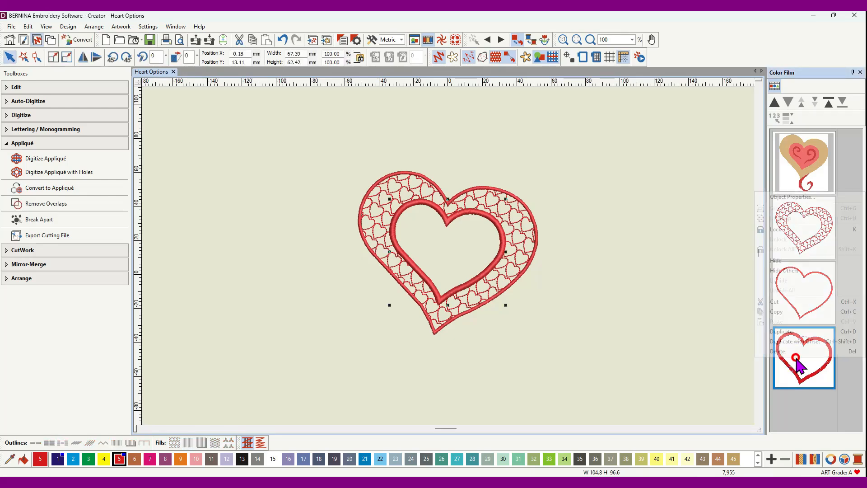
{"action": "left_click", "coordinate": [777, 196]}
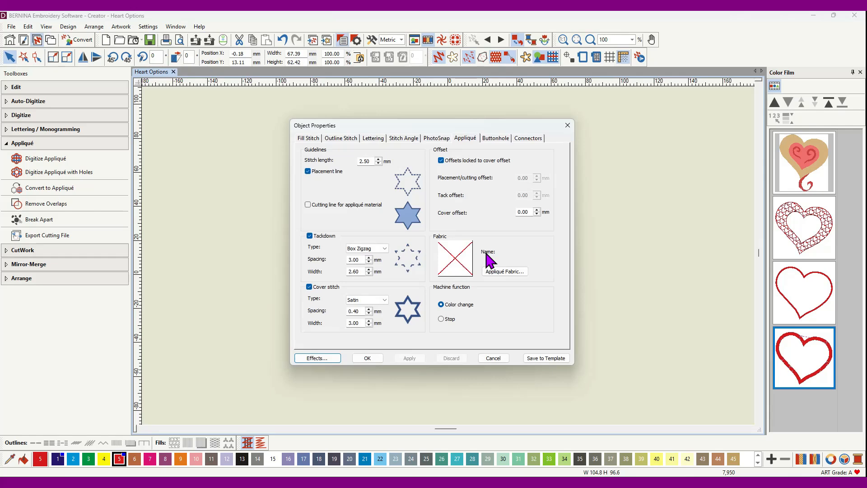
{"action": "left_click", "coordinate": [503, 272]}
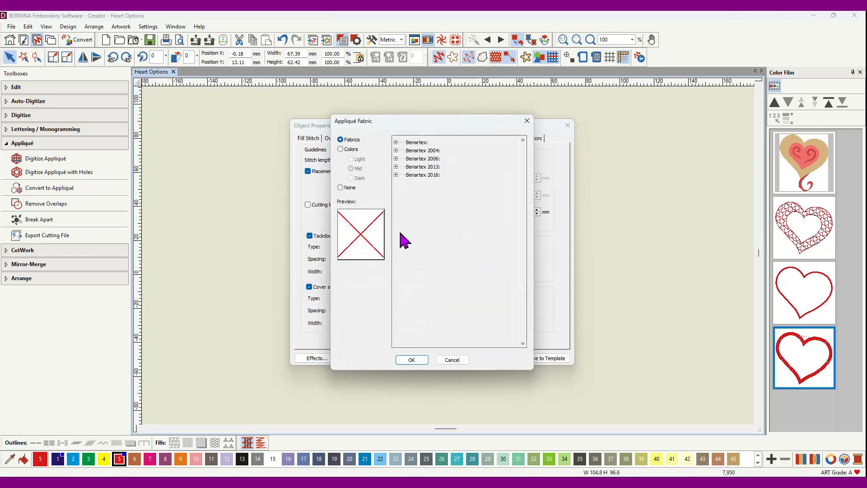
{"action": "left_click", "coordinate": [341, 149]}
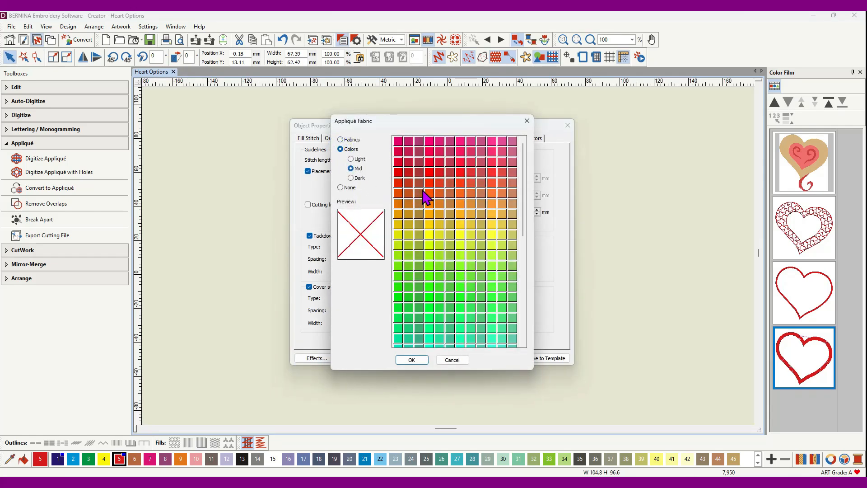
{"action": "left_click", "coordinate": [470, 204]}
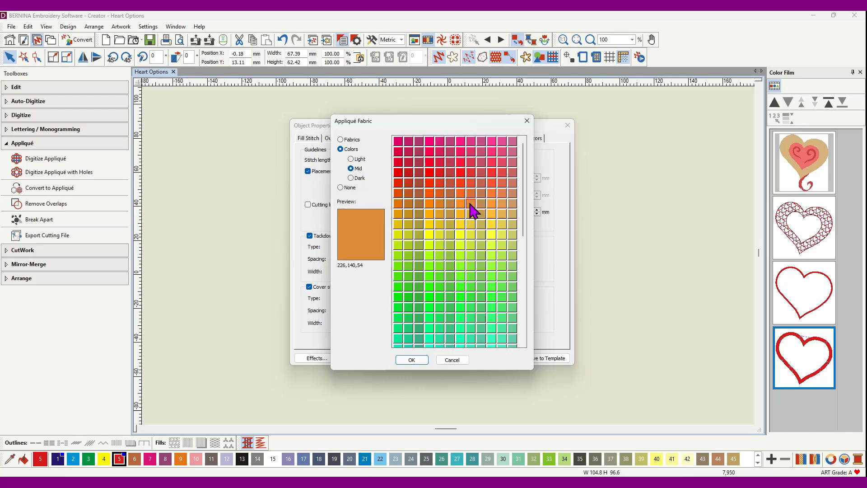
{"action": "left_click", "coordinate": [411, 360]}
{"action": "left_click", "coordinate": [368, 358]}
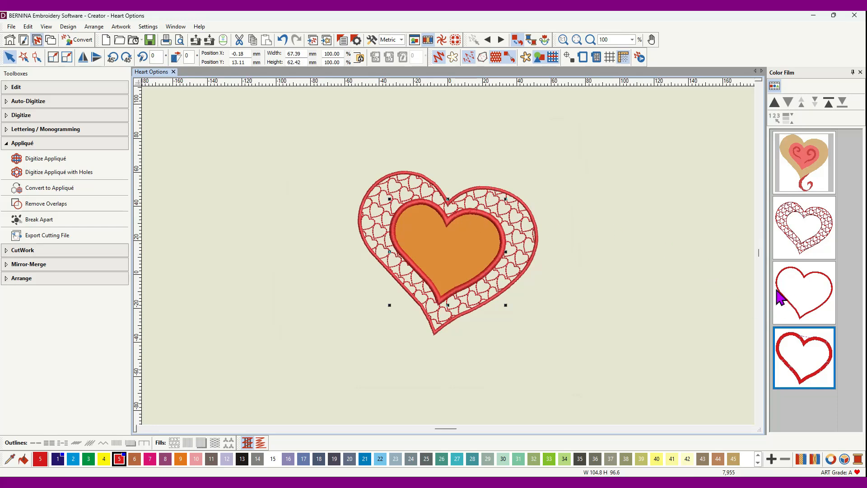
- Check the inner heart's appliqué cover stitch settings and set the outer heart's satin outline width to 3 mm
{"action": "right_click", "coordinate": [799, 352]}
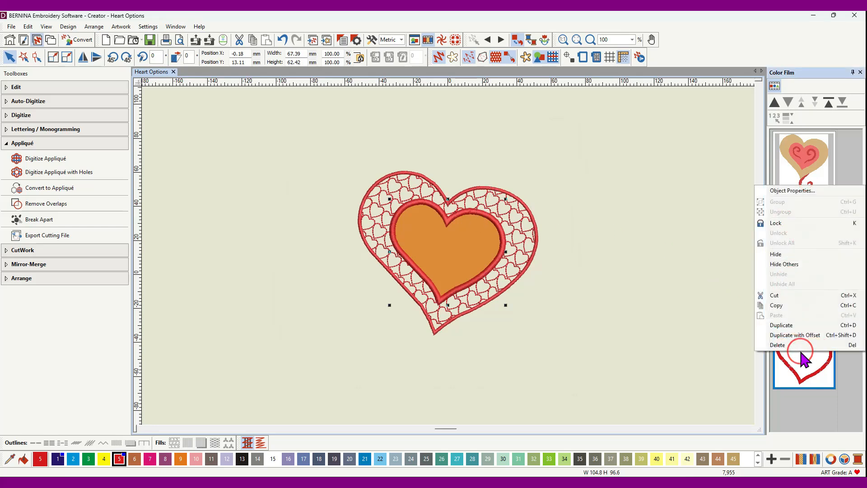
{"action": "left_click", "coordinate": [786, 191]}
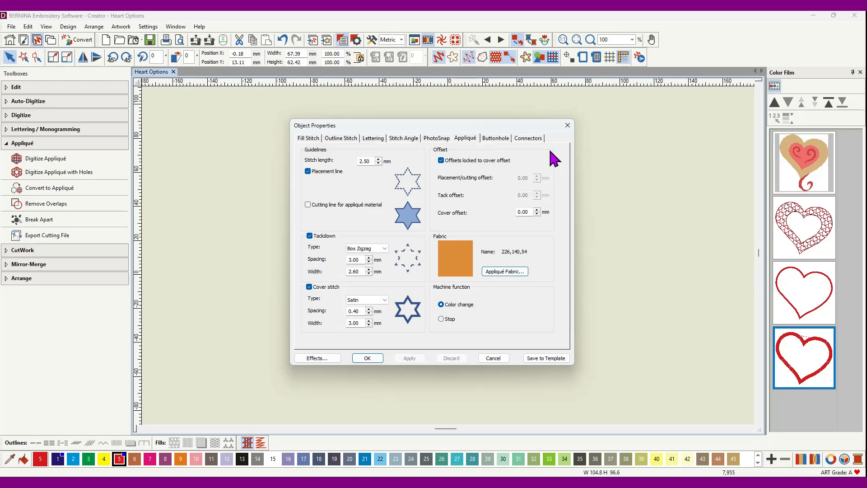
{"action": "left_click", "coordinate": [567, 125]}
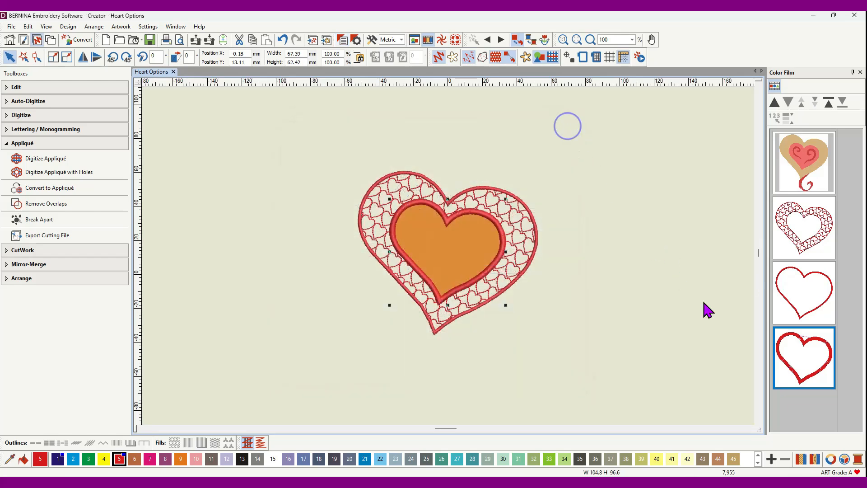
{"action": "left_click", "coordinate": [794, 303]}
{"action": "right_click", "coordinate": [797, 295]}
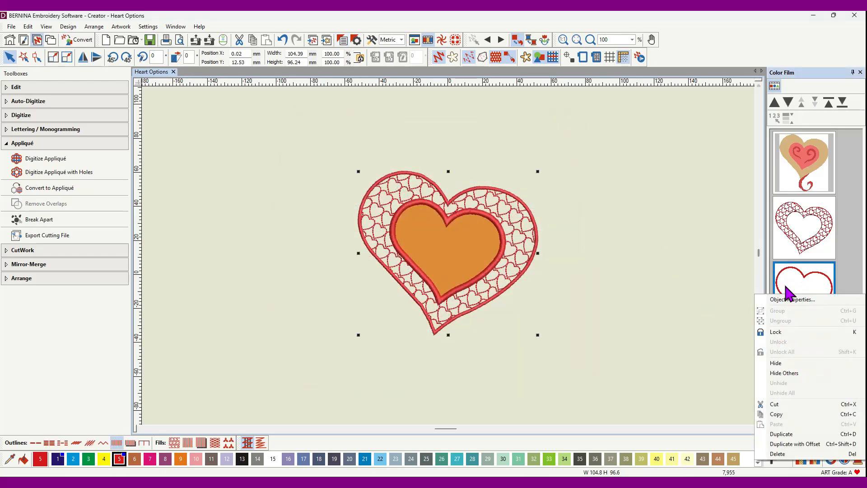
{"action": "left_click", "coordinate": [782, 298]}
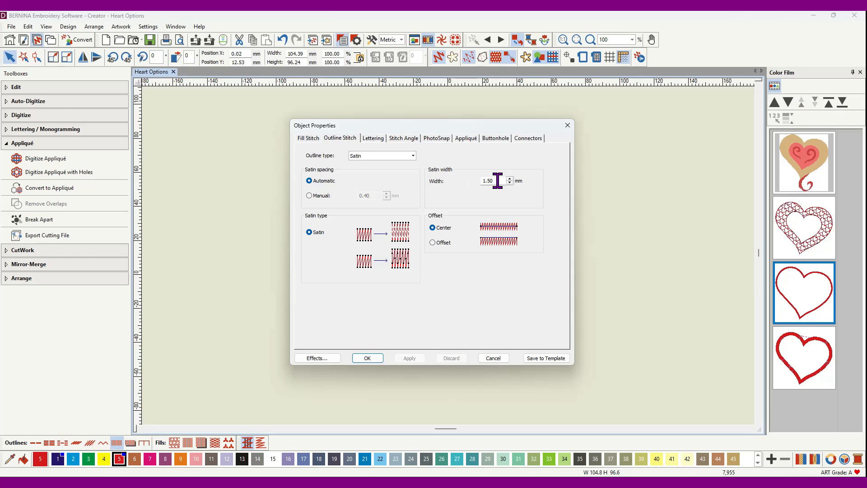
{"action": "left_click_drag", "start_coordinate": [497, 181], "coordinate": [472, 181]}
{"action": "type", "text": "3"}
{"action": "left_click", "coordinate": [370, 357]}
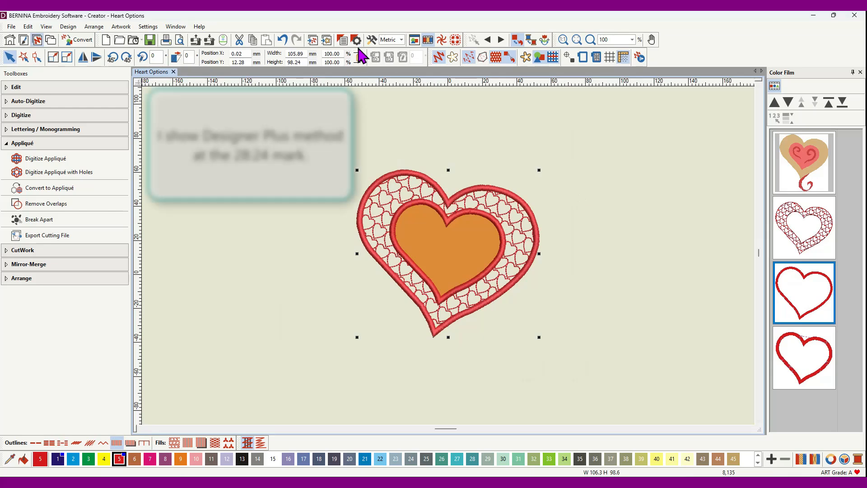
- Undo the outer outline's width change, the inner heart's fabric colour and its conversion to appliqué
{"action": "left_click", "coordinate": [283, 40]}
{"action": "left_click", "coordinate": [283, 40]}
{"action": "left_click", "coordinate": [284, 41]}
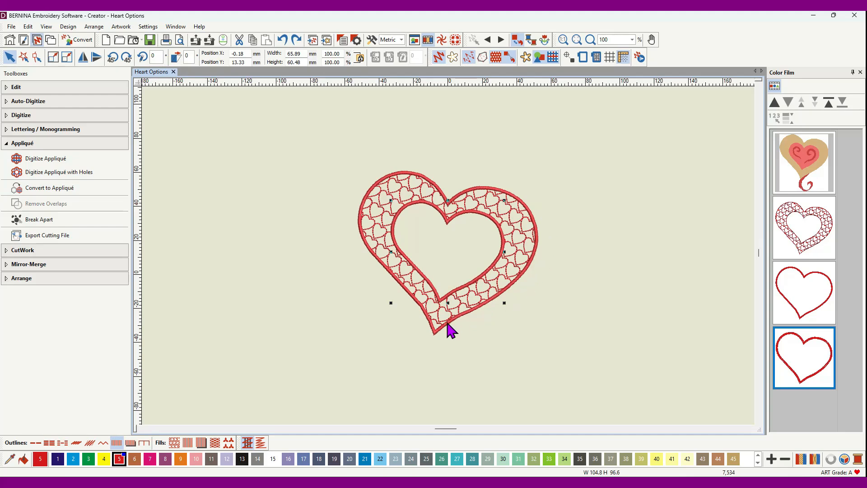
- Hide the stitches and display only the object outlines of both hearts
{"action": "left_click", "coordinate": [469, 57]}
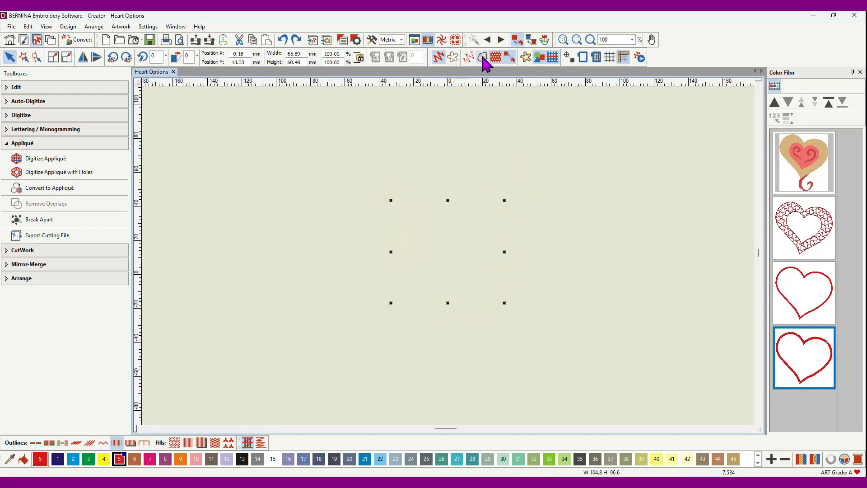
{"action": "left_click", "coordinate": [483, 58]}
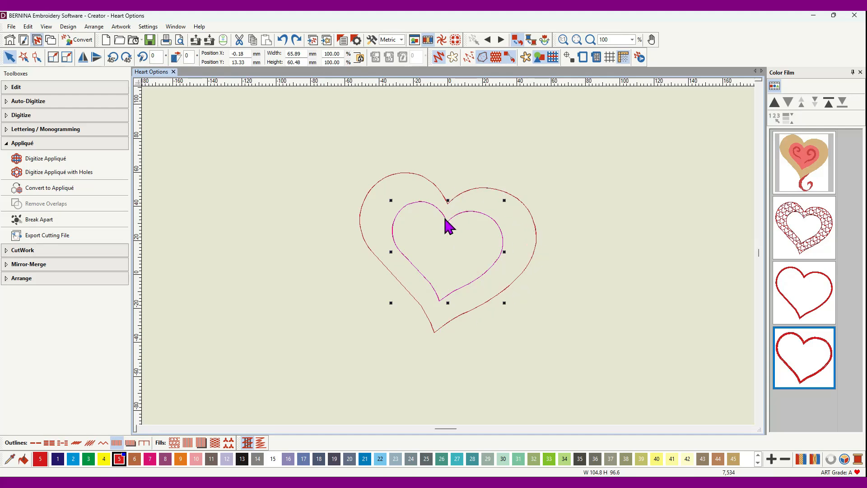
{"action": "scroll", "coordinate": [461, 213], "scroll_direction": "up", "scroll_amount": 5}
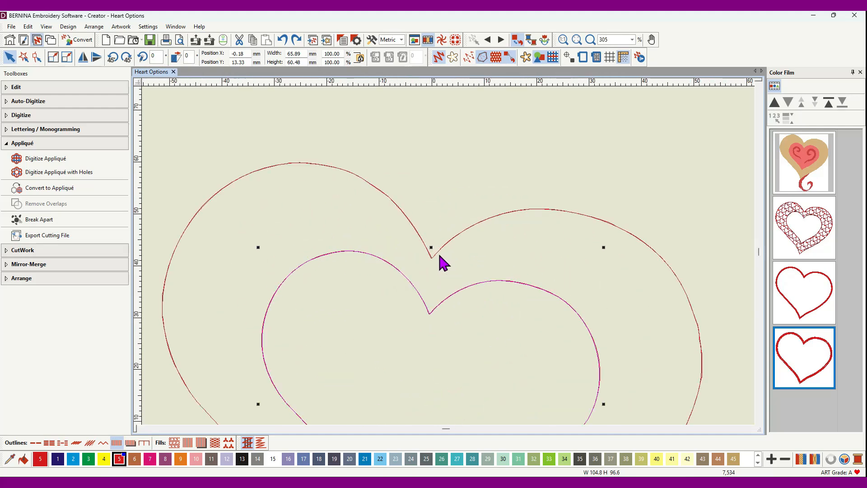
- Select the outer heart outline, apply Digitize Appliqué with Holes to it, and clear the selection
{"action": "left_click", "coordinate": [432, 261]}
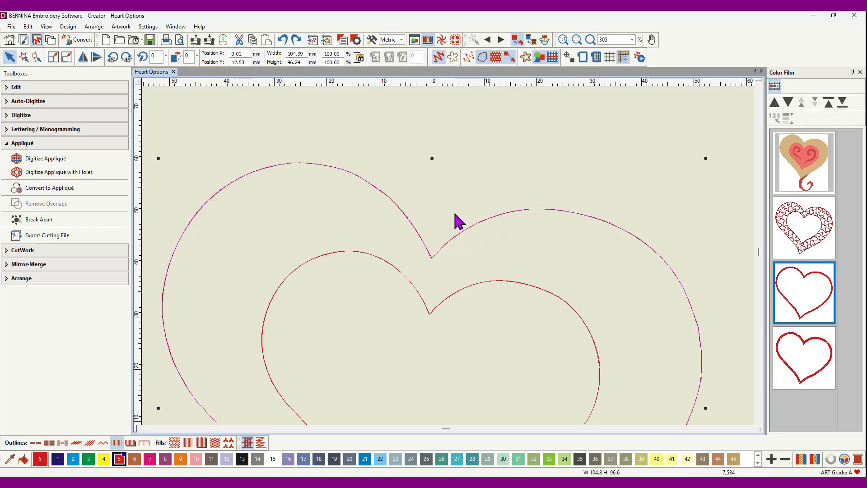
{"action": "left_click", "coordinate": [73, 173]}
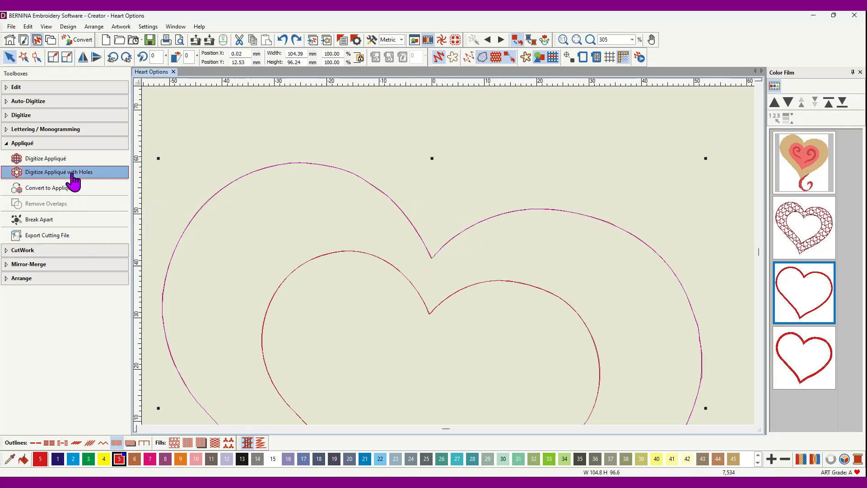
{"action": "left_click", "coordinate": [432, 259]}
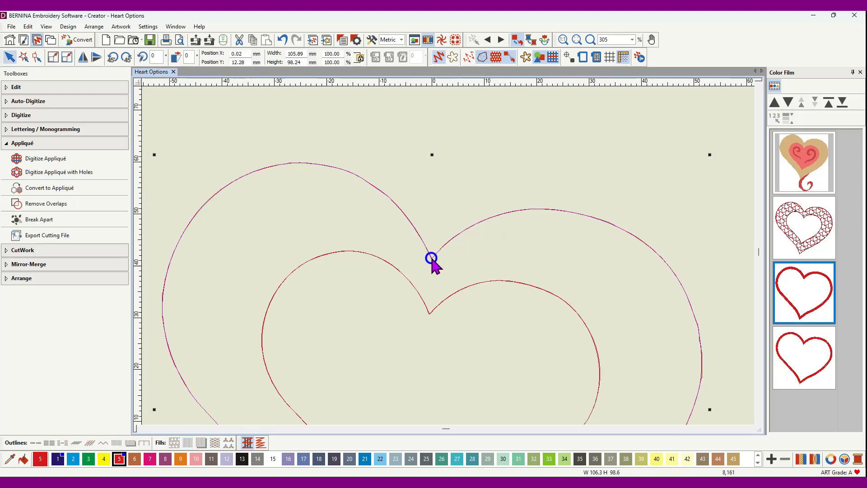
{"action": "left_click", "coordinate": [280, 112]}
- Start Digitize Appliqué with Holes with nothing selected and cancel the misplaced first boundary point near the outer heart's cleft
{"action": "scroll", "coordinate": [446, 169], "scroll_direction": "down", "scroll_amount": 3}
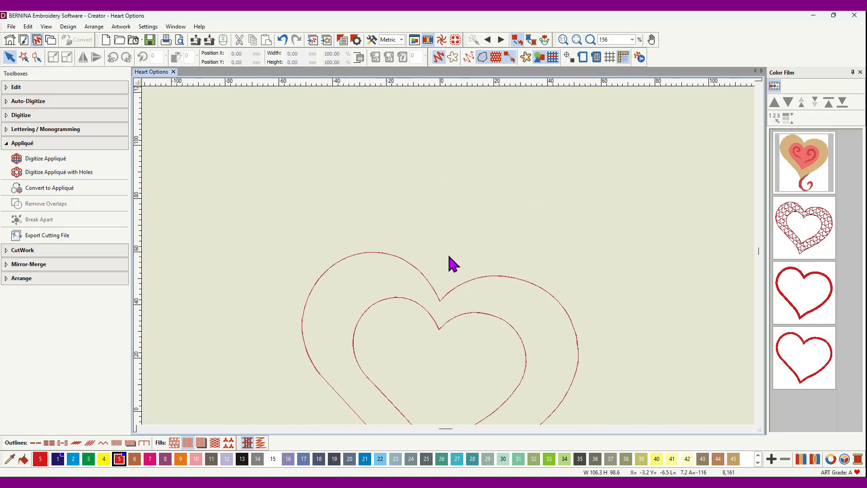
{"action": "scroll", "coordinate": [447, 253], "scroll_direction": "down", "scroll_amount": 3}
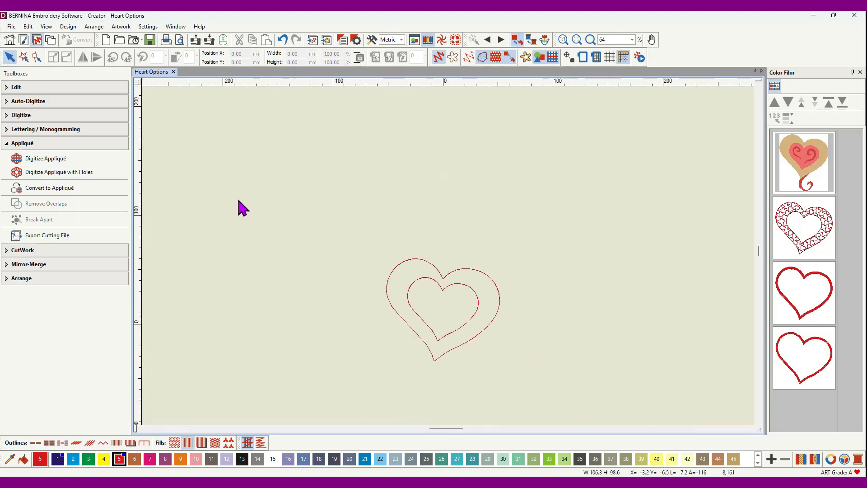
{"action": "left_click", "coordinate": [46, 172]}
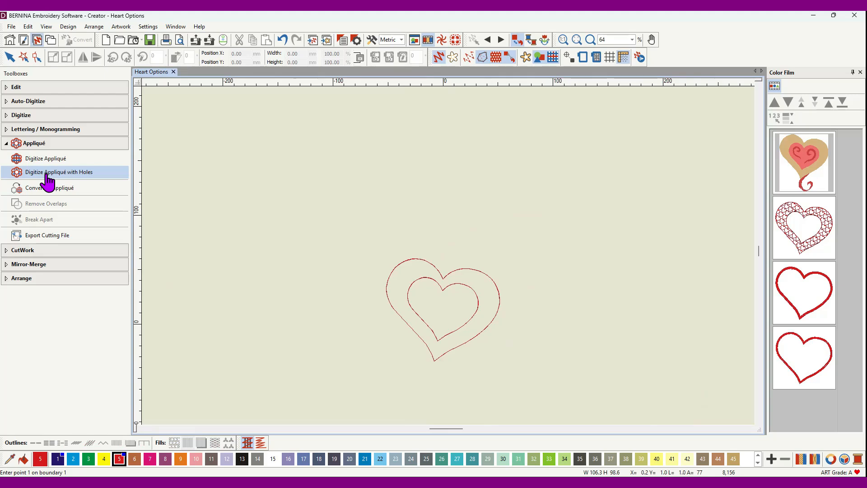
{"action": "left_click", "coordinate": [444, 279]}
{"action": "scroll", "coordinate": [459, 300], "scroll_direction": "up", "scroll_amount": 3}
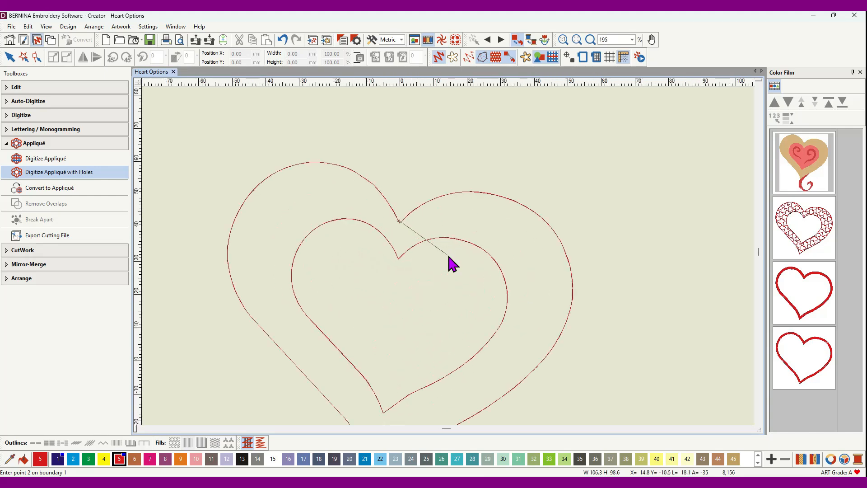
{"action": "scroll", "coordinate": [448, 256], "scroll_direction": "up", "scroll_amount": 1}
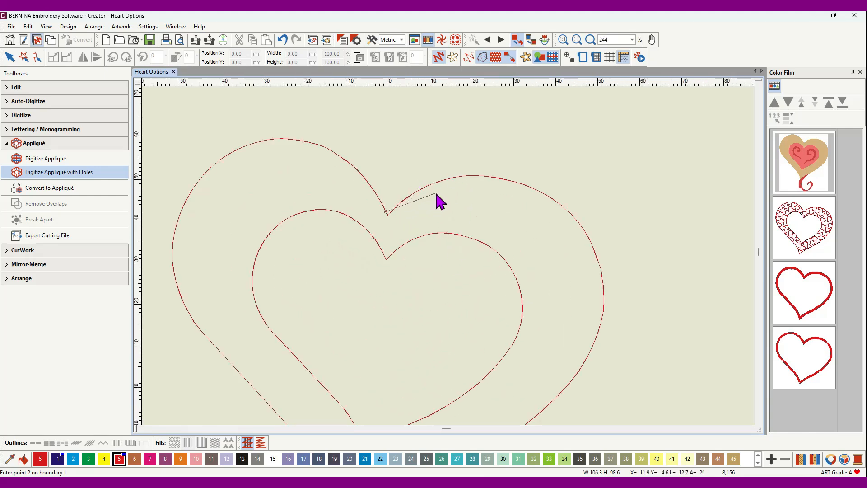
{"action": "key", "text": "Escape"}
- Digitize the outer boundary of the appliqué with curve points along the outer heart's right side, from its cleft down towards the lower tip
{"action": "left_click", "coordinate": [388, 215]}
{"action": "left_click", "coordinate": [434, 182]}
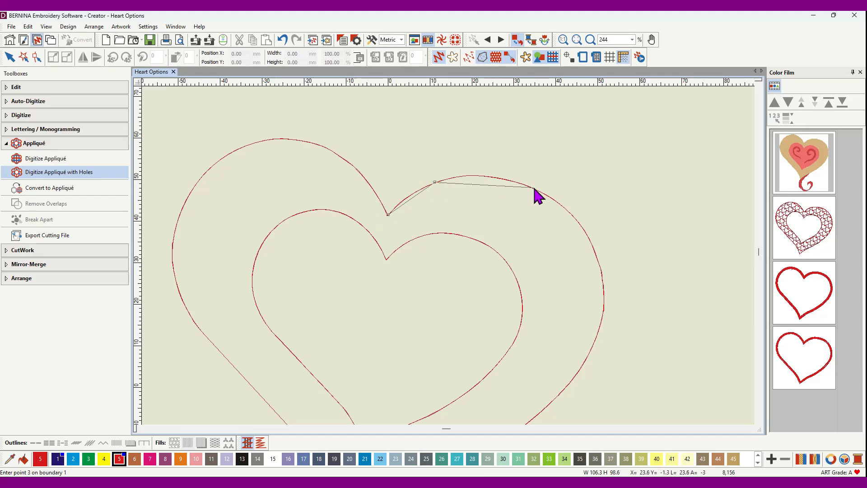
{"action": "left_click", "coordinate": [533, 187]}
{"action": "left_click", "coordinate": [596, 251]}
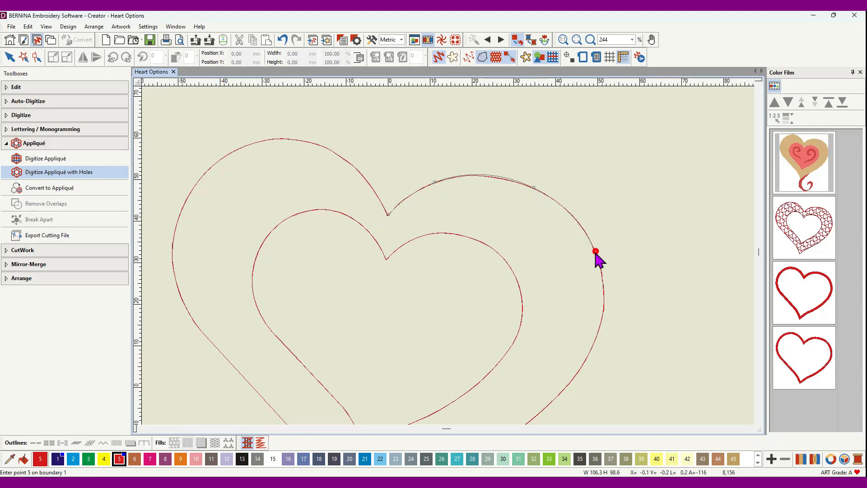
{"action": "left_click", "coordinate": [595, 342]}
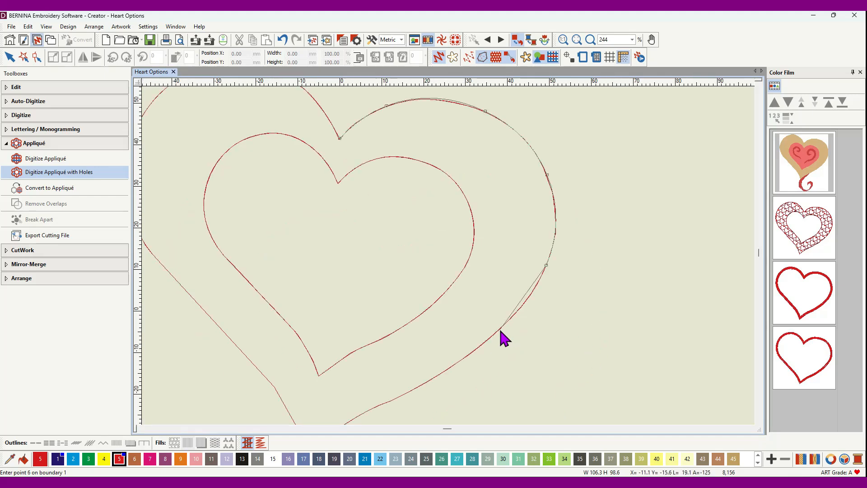
{"action": "left_click", "coordinate": [500, 331]}
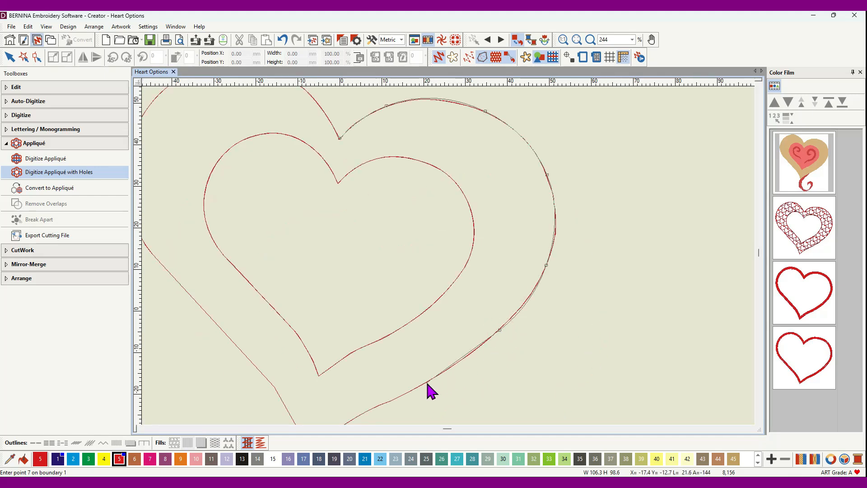
{"action": "left_click", "coordinate": [427, 384]}
{"action": "left_click", "coordinate": [414, 331]}
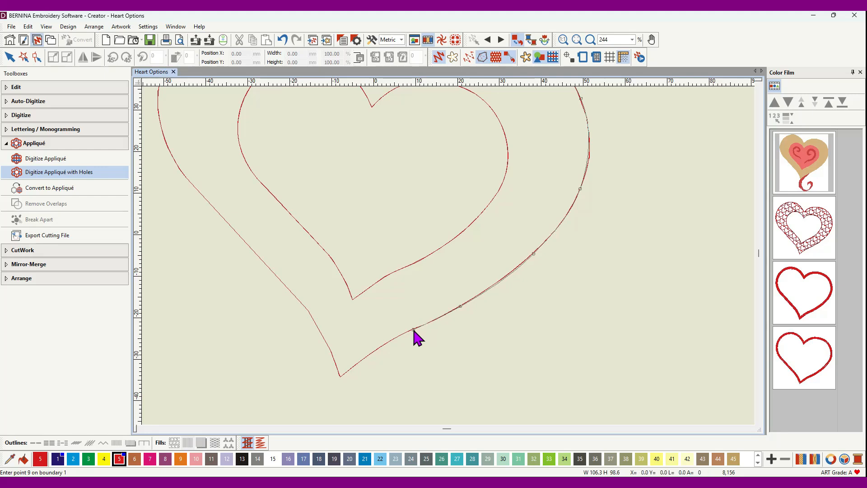
{"action": "left_click", "coordinate": [384, 345]}
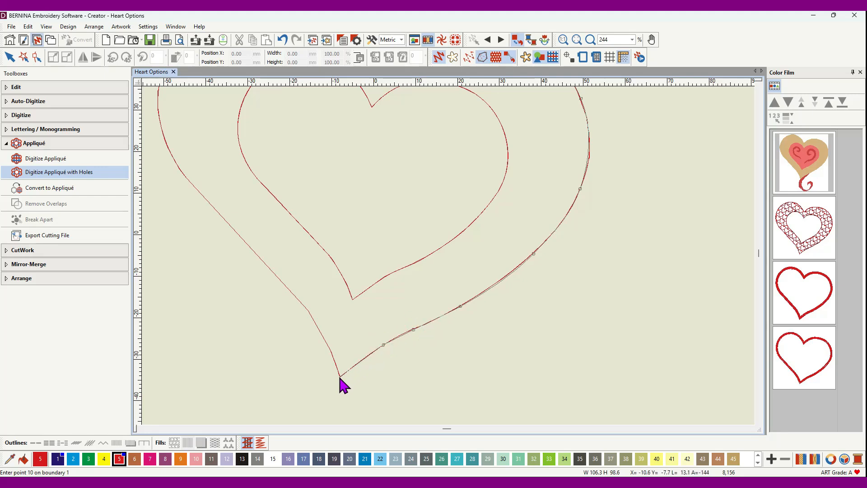
- Continue the outer boundary up the outer heart's left side and over its lobe, and close it at the cleft
{"action": "left_click", "coordinate": [310, 313]}
{"action": "left_click", "coordinate": [243, 238]}
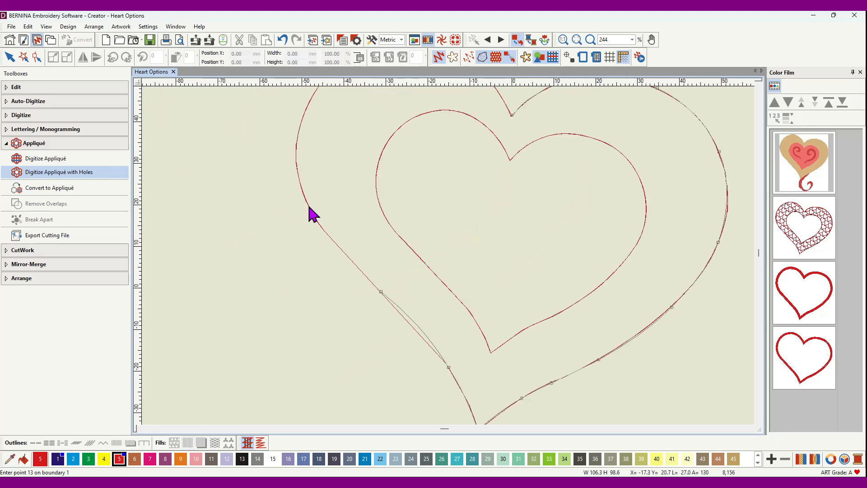
{"action": "left_click", "coordinate": [311, 211]}
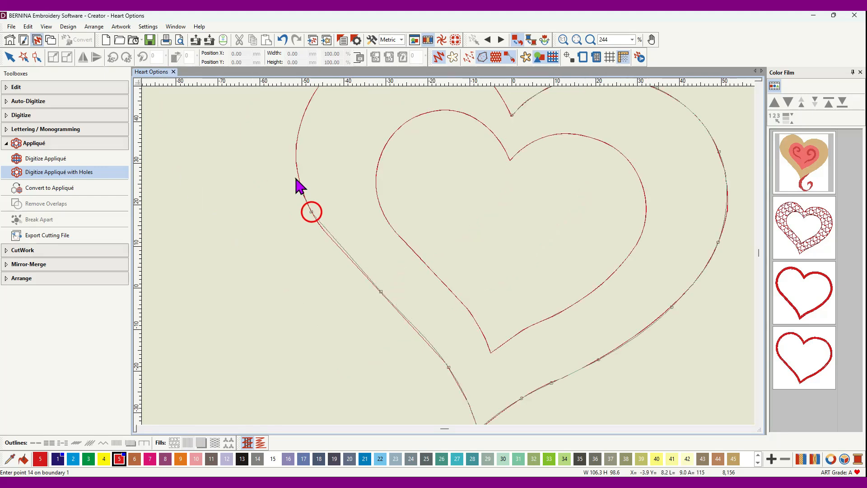
{"action": "left_click", "coordinate": [303, 120]}
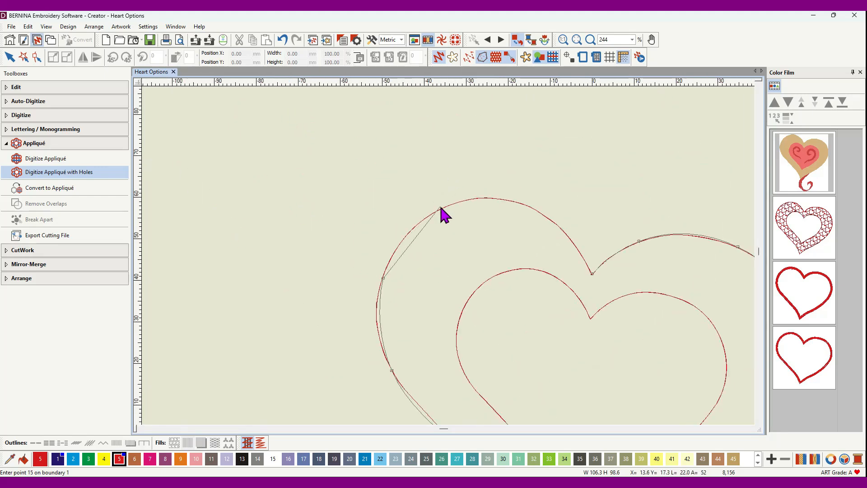
{"action": "left_click", "coordinate": [443, 208]}
{"action": "left_click", "coordinate": [522, 202]}
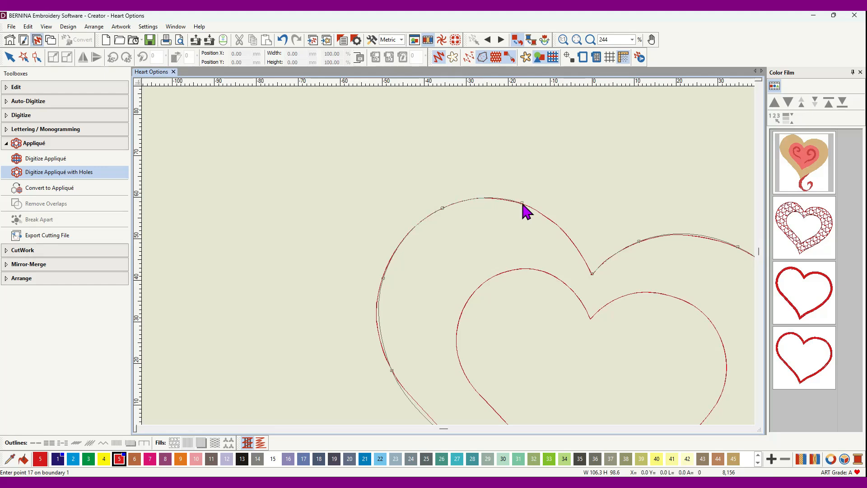
{"action": "left_click", "coordinate": [577, 247]}
{"action": "key", "text": "Return"}
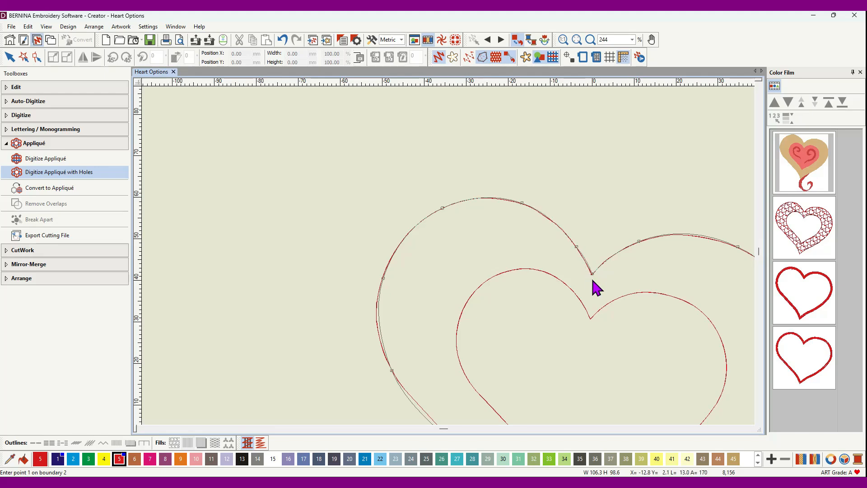
- Digitize the hole boundary along the inner heart's right side, from its cleft down to a corner point at the lower tip
{"action": "left_click", "coordinate": [589, 318]}
{"action": "left_click", "coordinate": [613, 300]}
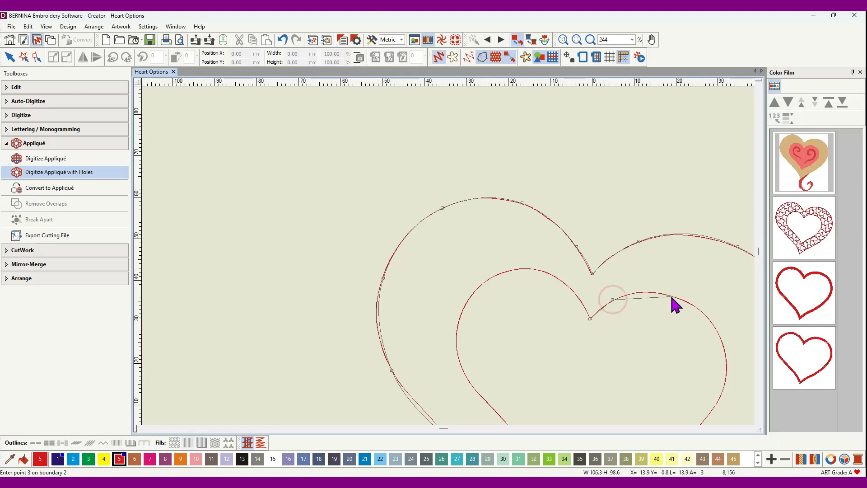
{"action": "left_click", "coordinate": [673, 296]}
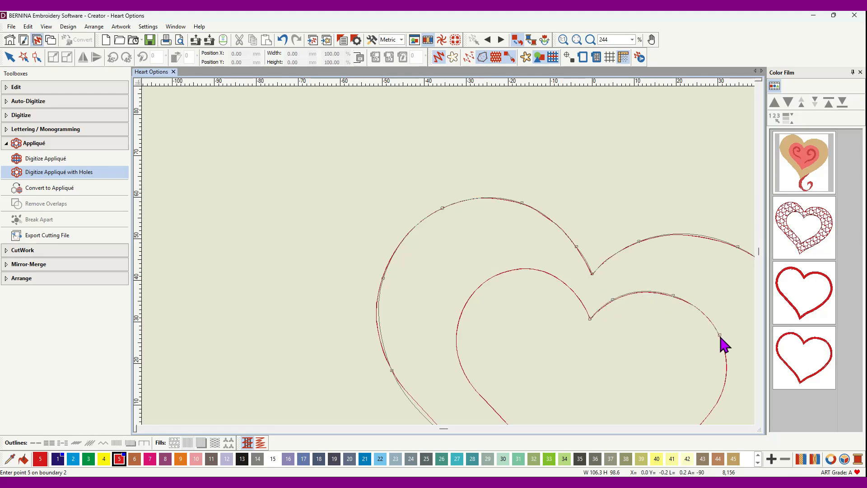
{"action": "left_click", "coordinate": [720, 335]}
{"action": "left_click", "coordinate": [585, 343]}
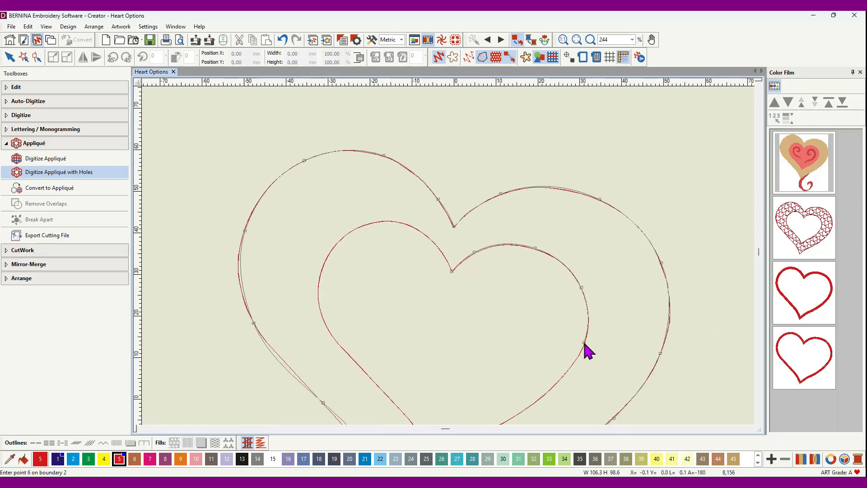
{"action": "left_click", "coordinate": [539, 401]}
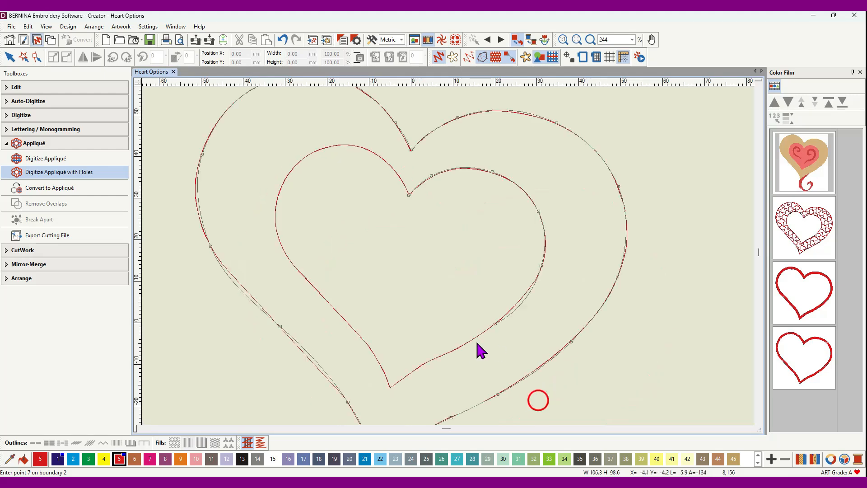
{"action": "left_click", "coordinate": [441, 355]}
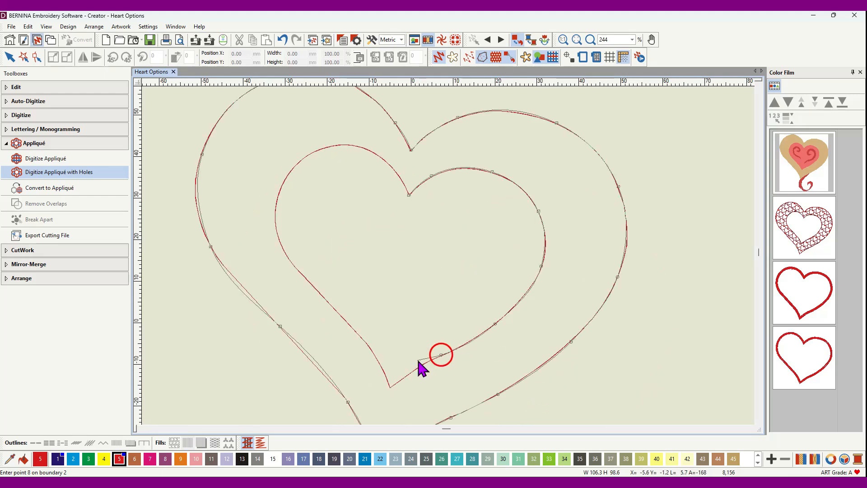
{"action": "left_click", "coordinate": [415, 369]}
{"action": "left_click", "coordinate": [390, 387]}
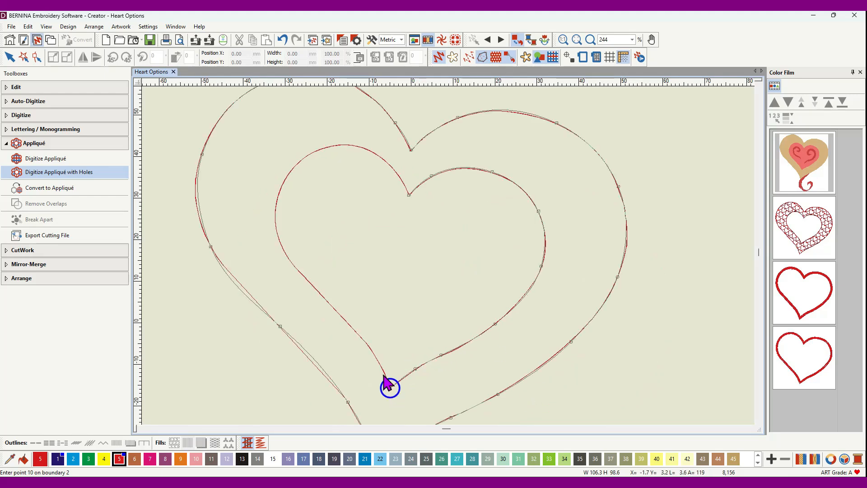
- Continue the hole boundary up the inner heart's left side, close it at the cleft and complete the appliqué without further holes
{"action": "left_click", "coordinate": [372, 350]}
{"action": "left_click", "coordinate": [336, 310]}
{"action": "left_click", "coordinate": [297, 268]}
{"action": "left_click", "coordinate": [275, 217]}
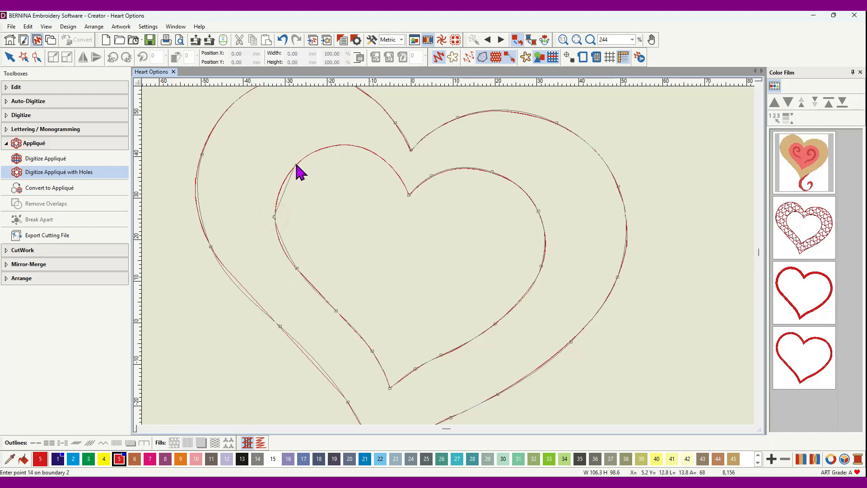
{"action": "left_click", "coordinate": [295, 162]}
{"action": "left_click", "coordinate": [333, 144]}
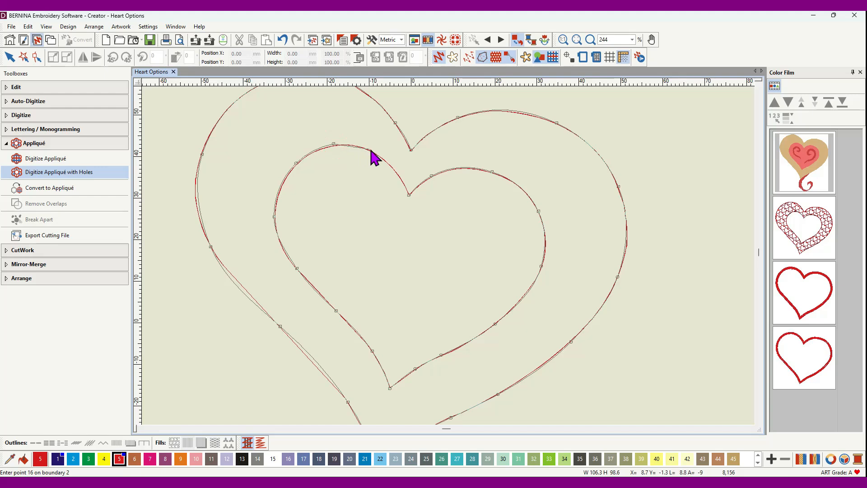
{"action": "left_click", "coordinate": [370, 149]}
{"action": "left_click", "coordinate": [392, 169]}
{"action": "key", "text": "Return"}
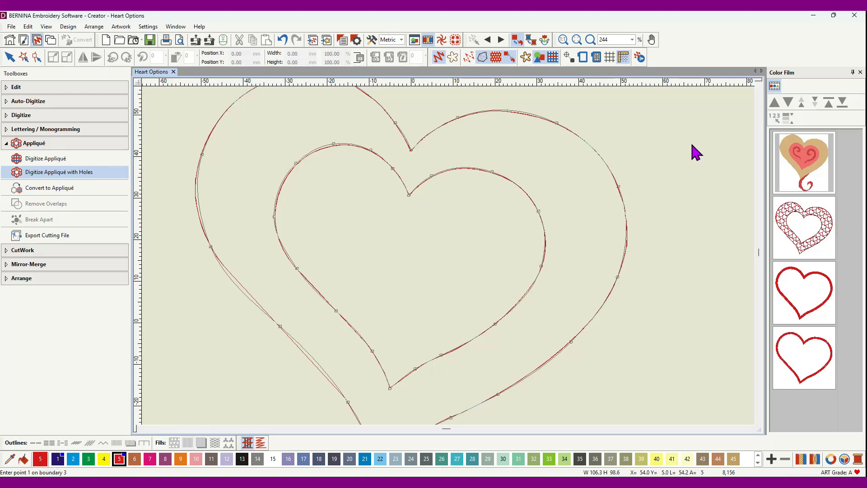
{"action": "key", "text": "Return"}
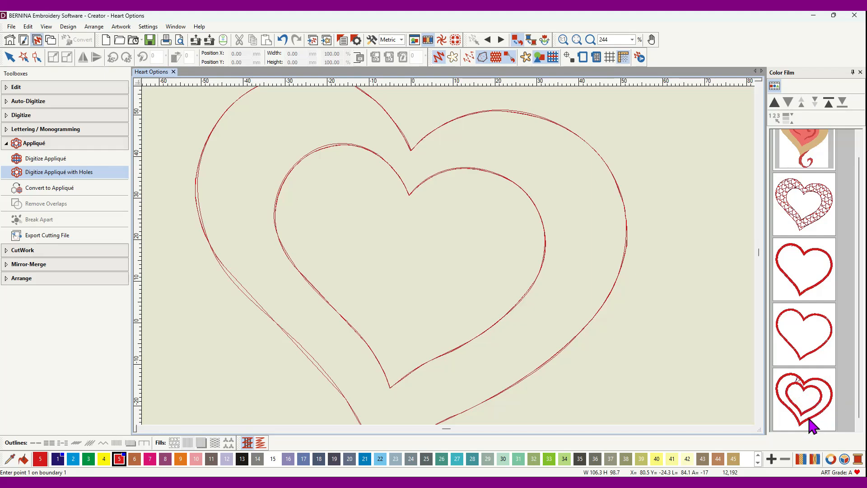
- Delete the two original single-heart outline objects and turn the stitch display back on
{"action": "left_click", "coordinate": [810, 279]}
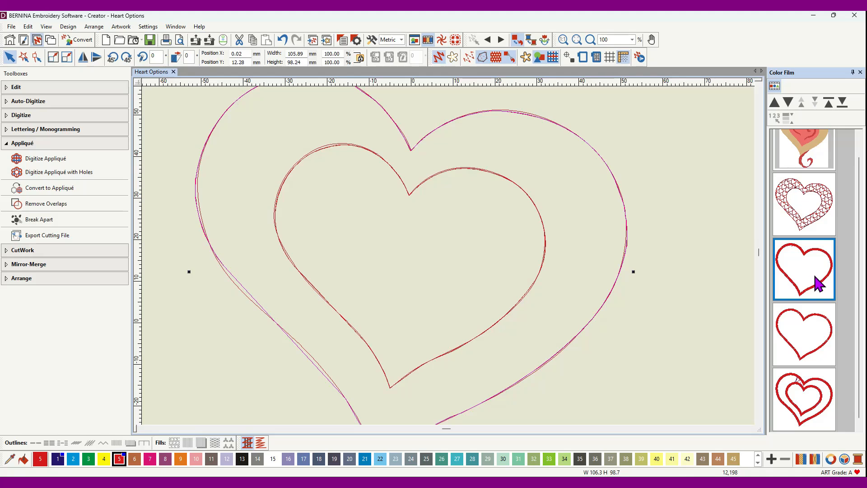
{"action": "left_click", "coordinate": [816, 333], "text": "ctrl"}
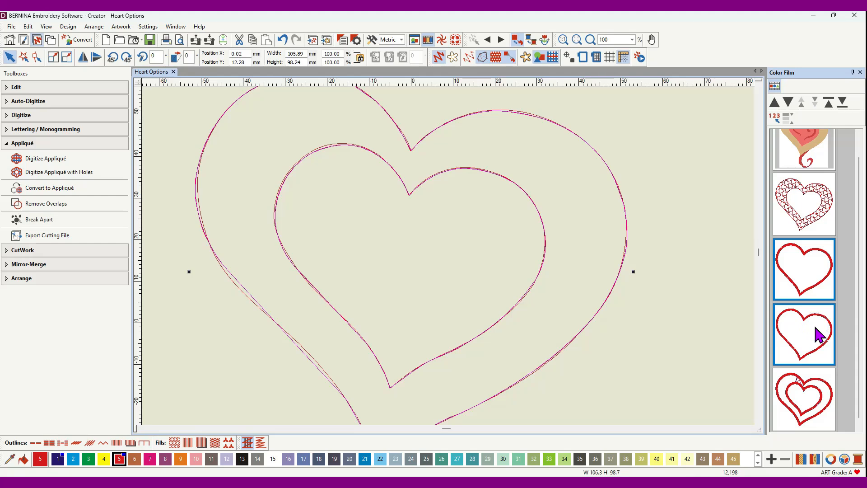
{"action": "key", "text": "Delete"}
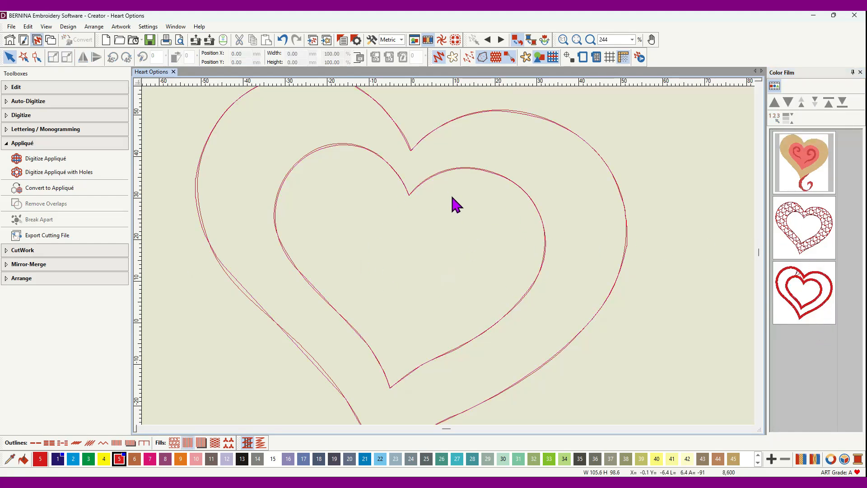
{"action": "left_click", "coordinate": [470, 58]}
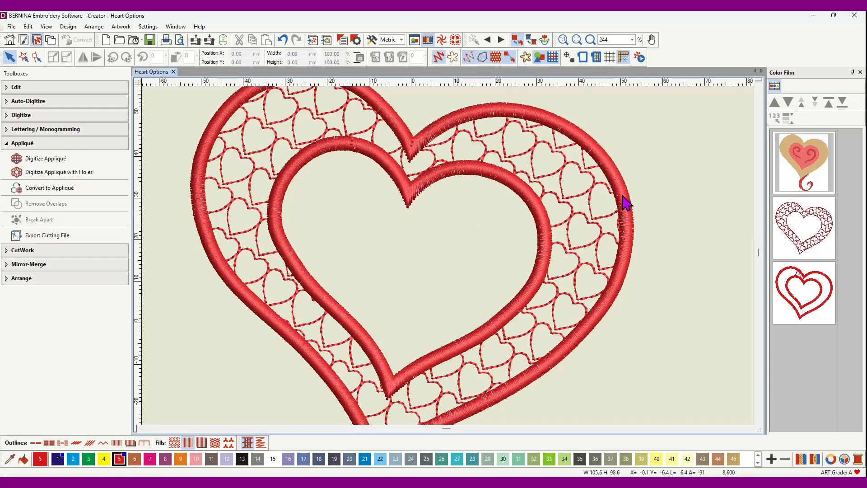
{"action": "scroll", "coordinate": [488, 217], "scroll_direction": "down", "scroll_amount": 1}
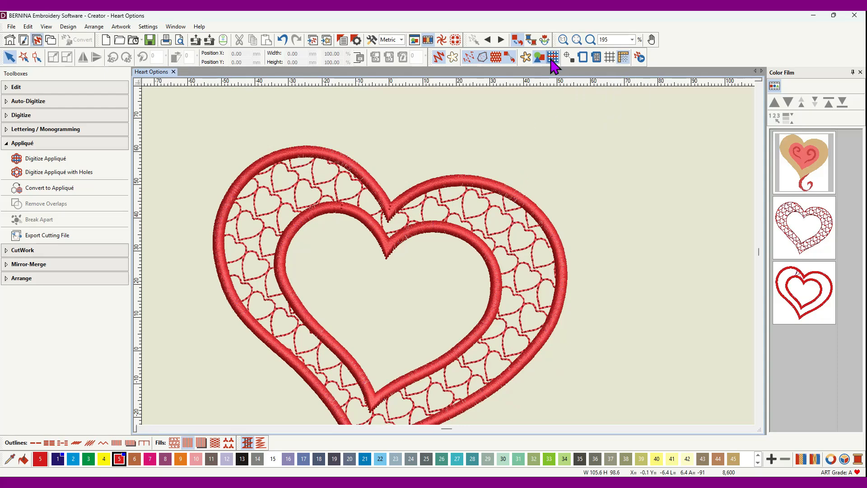
- Select the new double-heart appliqué and list its separate colour stages in the Color Film
{"action": "left_click", "coordinate": [808, 311]}
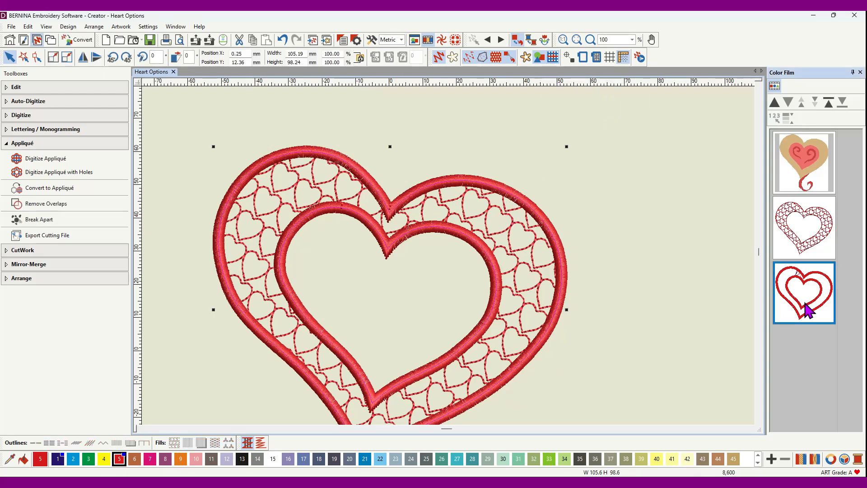
{"action": "left_click", "coordinate": [775, 87]}
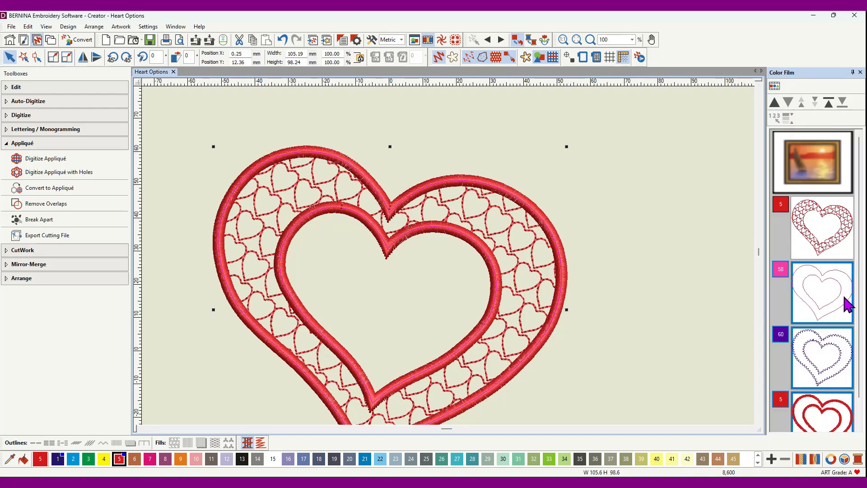
{"action": "scroll", "coordinate": [831, 388], "scroll_direction": "down", "scroll_amount": 1}
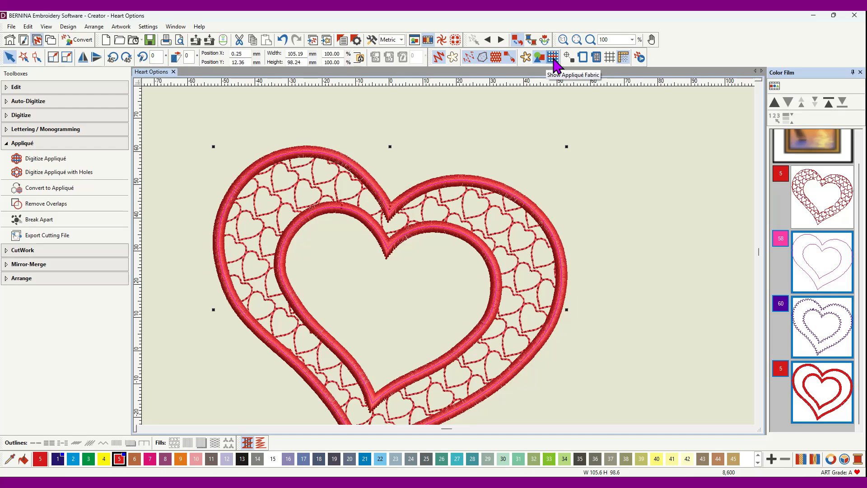
- Assign the mid-tone orange fabric colour 255,153,51 to the double-heart appliqué
{"action": "right_click", "coordinate": [820, 346]}
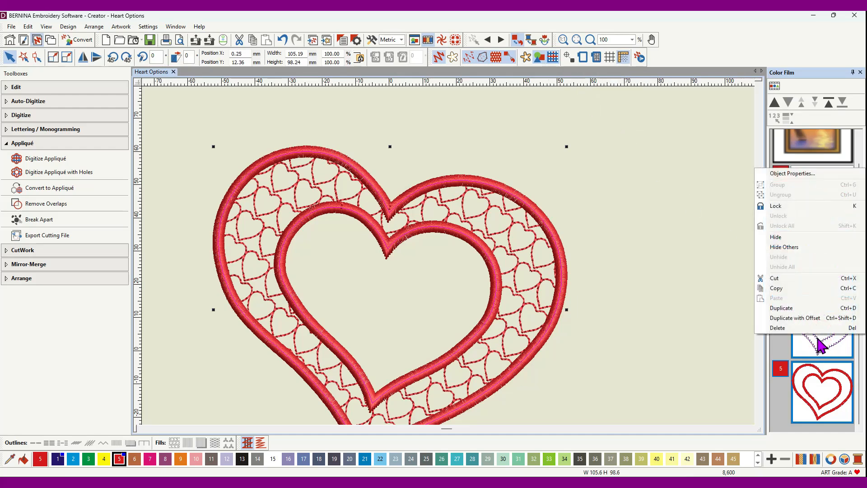
{"action": "left_click", "coordinate": [796, 176]}
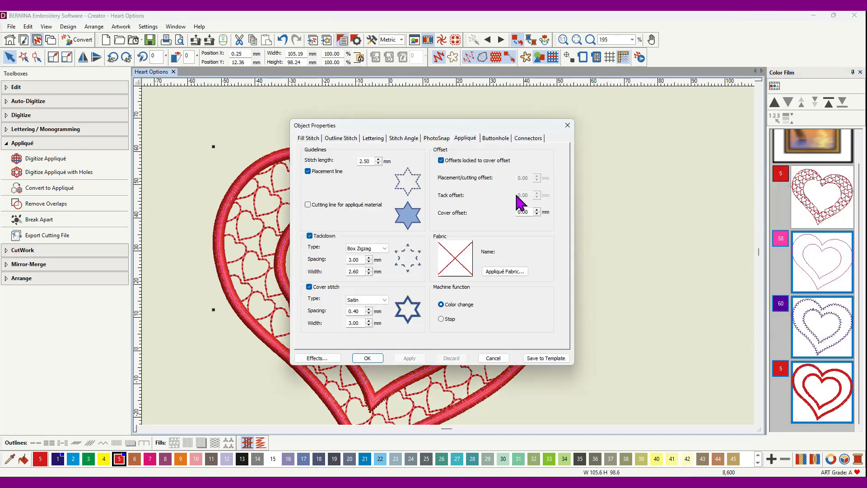
{"action": "left_click", "coordinate": [503, 271]}
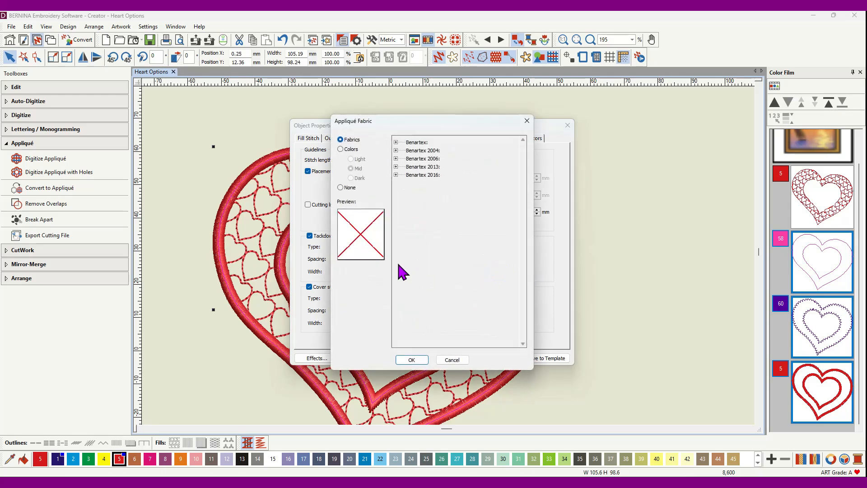
{"action": "left_click", "coordinate": [340, 149]}
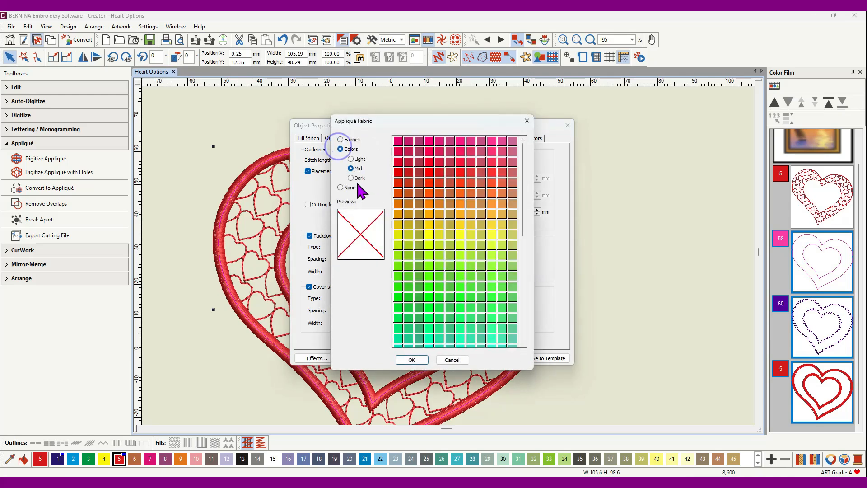
{"action": "left_click", "coordinate": [490, 204]}
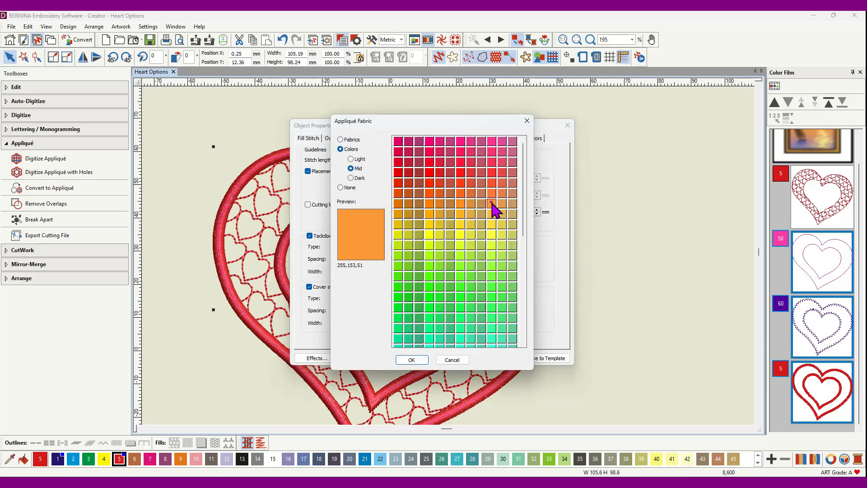
{"action": "left_click", "coordinate": [412, 359]}
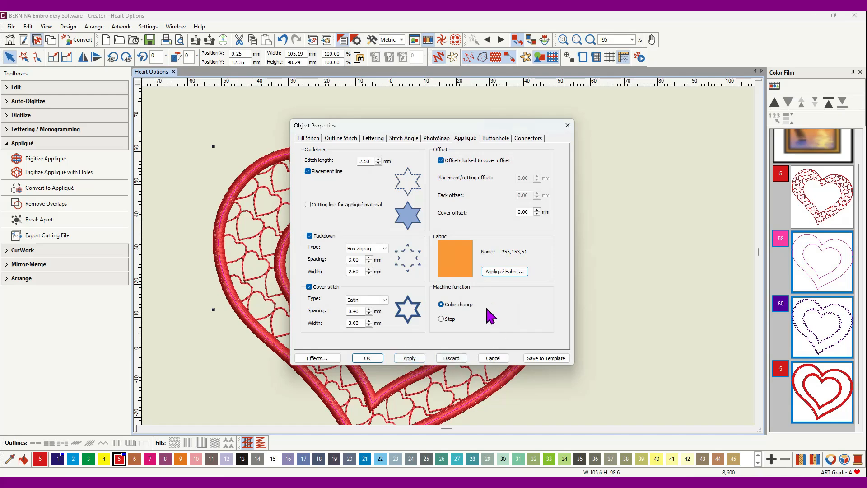
{"action": "left_click", "coordinate": [368, 358]}
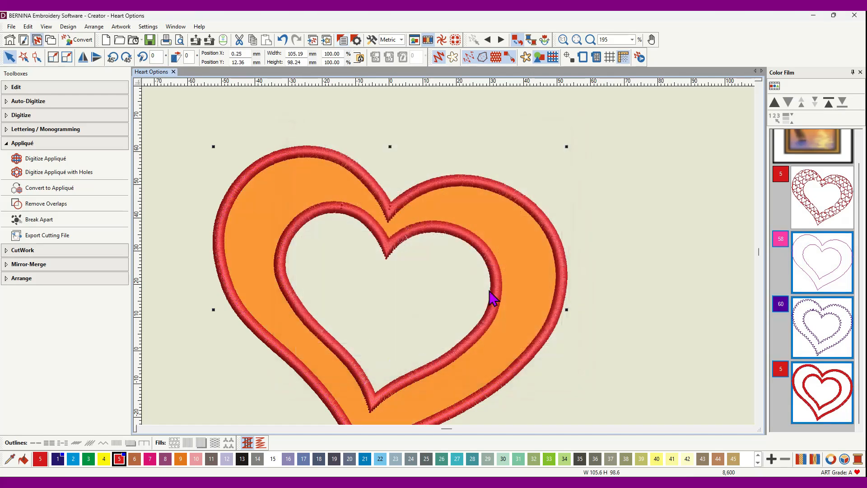
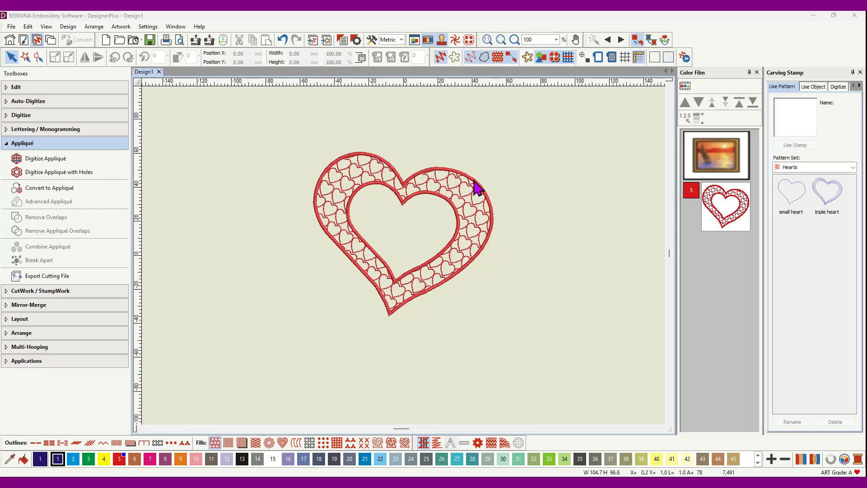
- List the objects of Design1 individually in the Color Film and set the outer heart outline's satin width to 3 mm
{"action": "left_click", "coordinate": [685, 85]}
{"action": "left_click", "coordinate": [717, 254]}
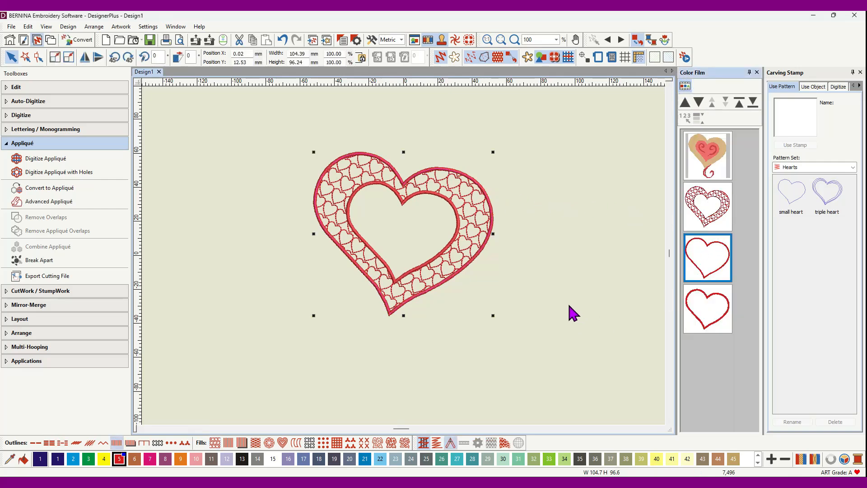
{"action": "right_click", "coordinate": [707, 273]}
{"action": "left_click", "coordinate": [729, 267]}
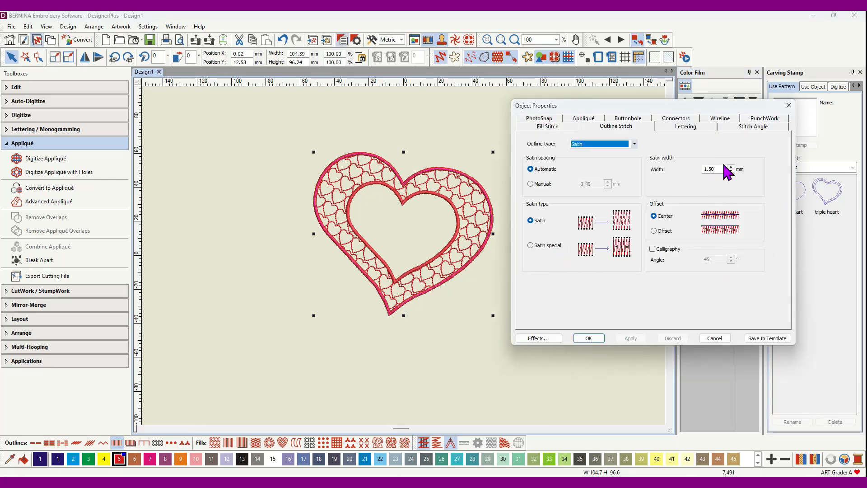
{"action": "left_click_drag", "start_coordinate": [720, 167], "coordinate": [691, 169]}
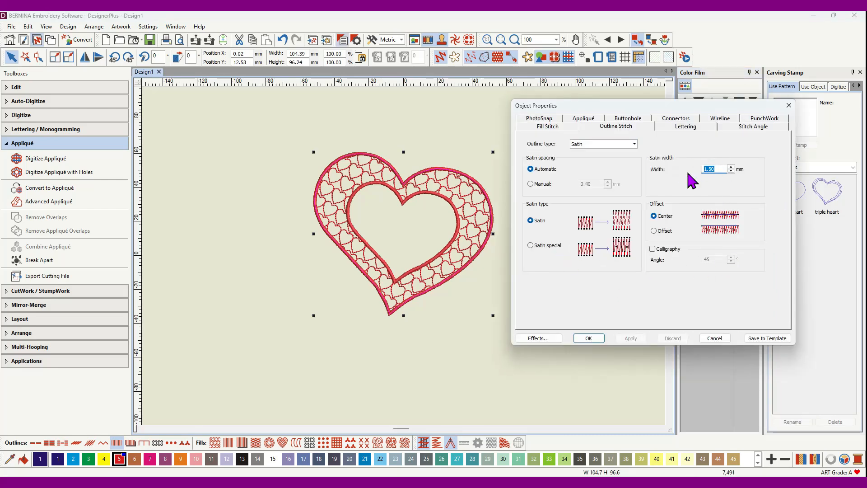
{"action": "type", "text": "3"}
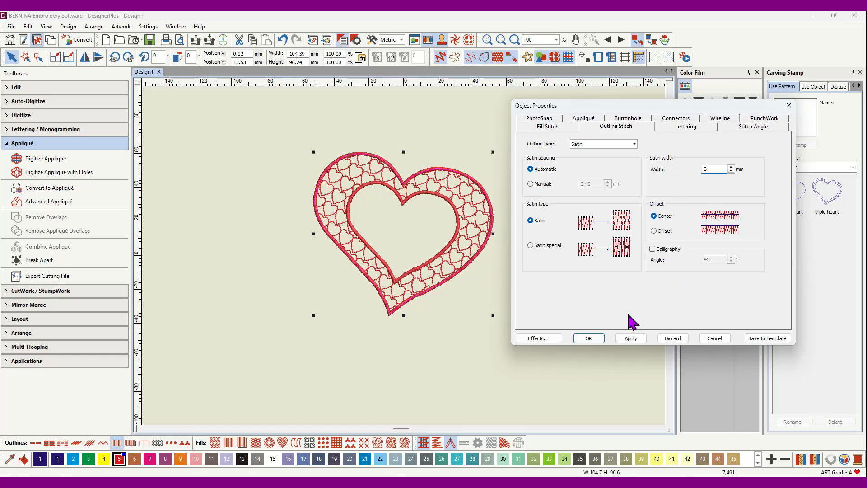
{"action": "left_click", "coordinate": [629, 338]}
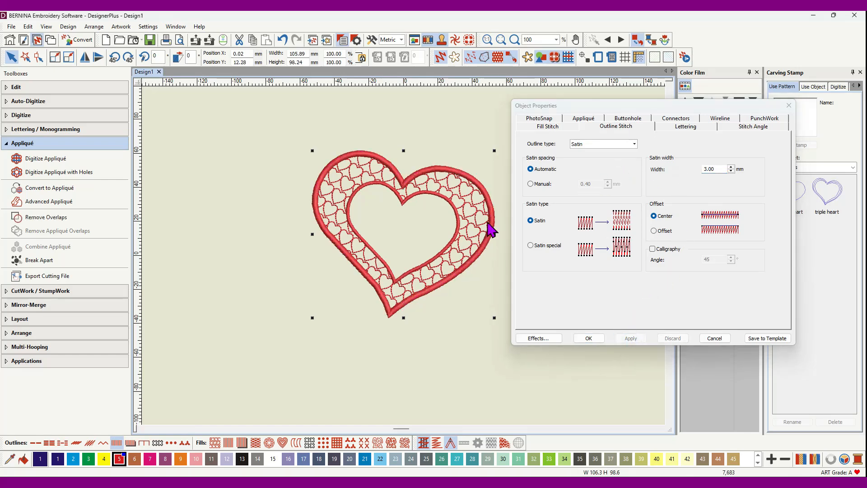
- Set the inner heart outline's satin width to 3 mm and accept the object properties
{"action": "left_click", "coordinate": [442, 192]}
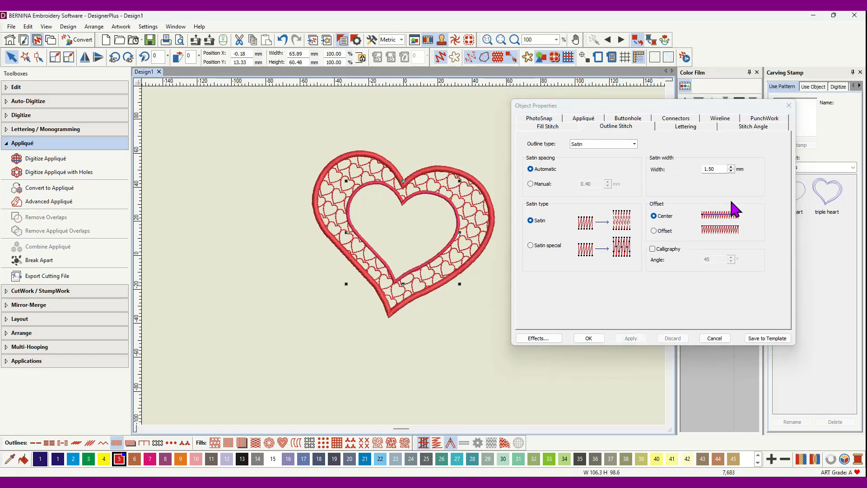
{"action": "left_click_drag", "start_coordinate": [724, 168], "coordinate": [676, 177]}
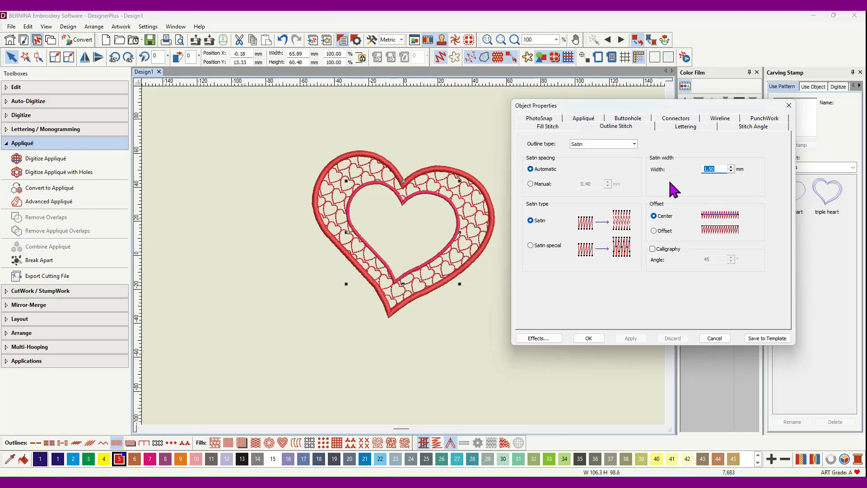
{"action": "type", "text": "3"}
{"action": "left_click", "coordinate": [625, 340]}
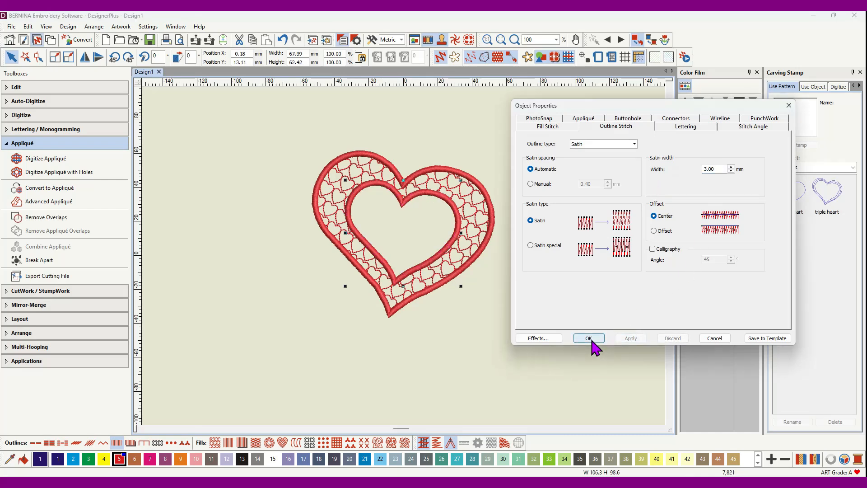
{"action": "left_click", "coordinate": [590, 339]}
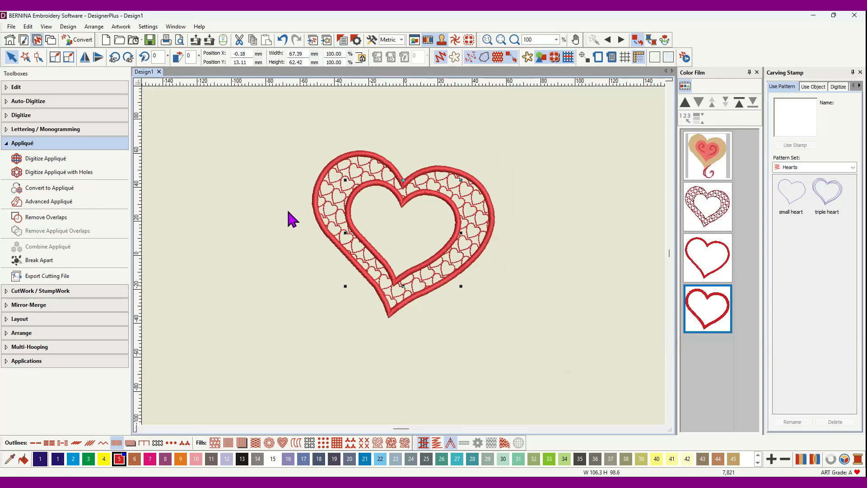
- Select the outer and inner heart outlines together and turn them into an Advanced Appliqué
{"action": "left_click", "coordinate": [718, 264]}
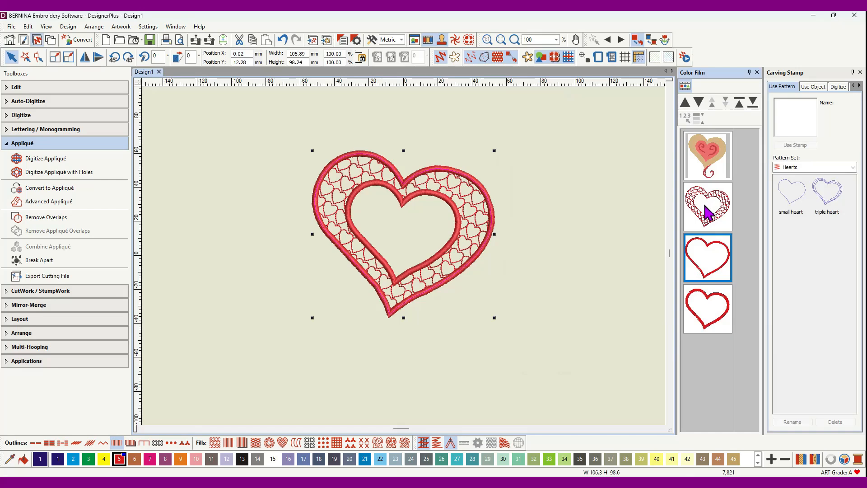
{"action": "left_click", "coordinate": [708, 316], "text": "ctrl"}
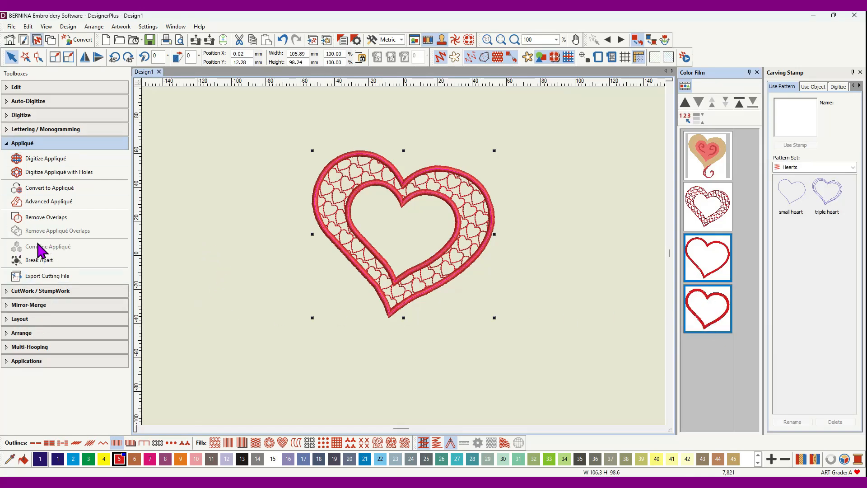
{"action": "left_click", "coordinate": [36, 204]}
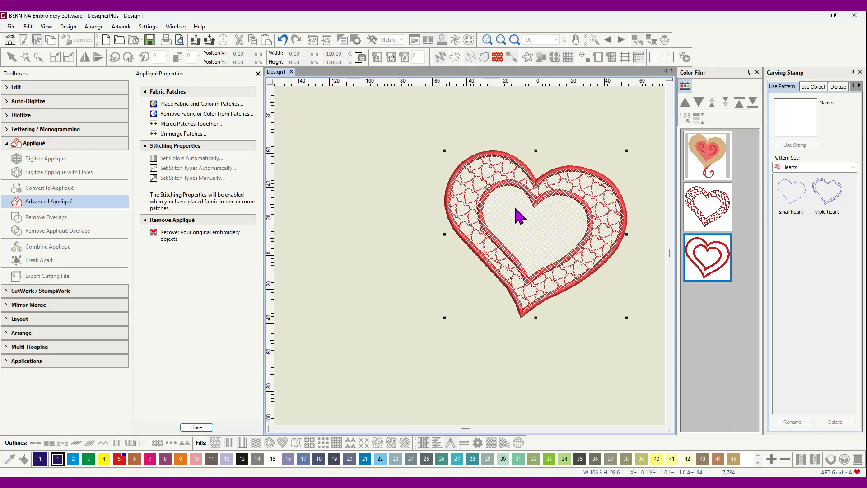
- Fill the patch between the two hearts with a mid-tone orange colour and finish the Advanced Appliqué
{"action": "left_click", "coordinate": [171, 105]}
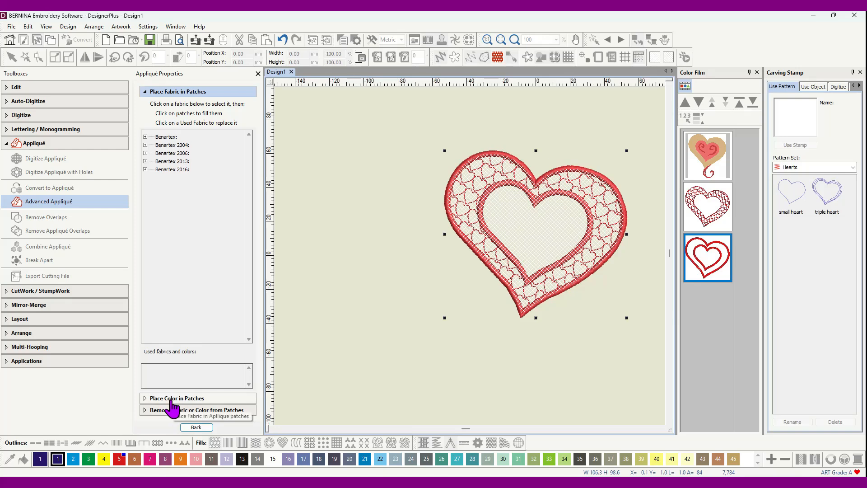
{"action": "left_click", "coordinate": [171, 399]}
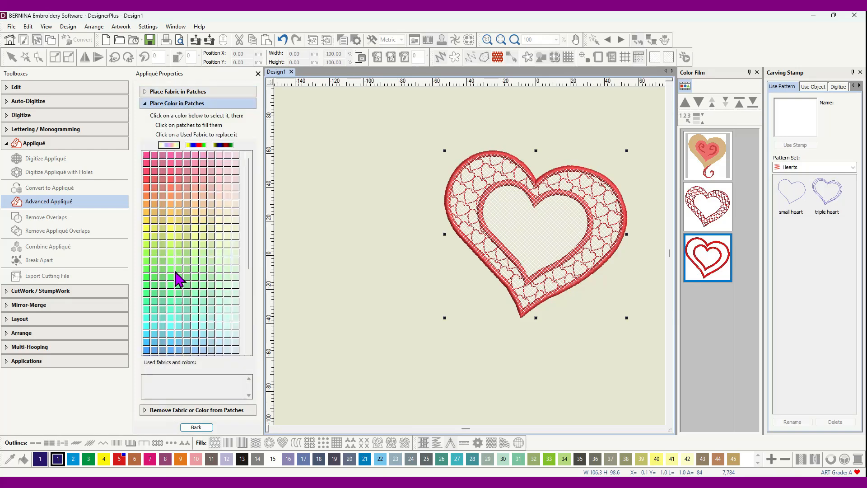
{"action": "left_click", "coordinate": [195, 144]}
{"action": "left_click", "coordinate": [201, 204]}
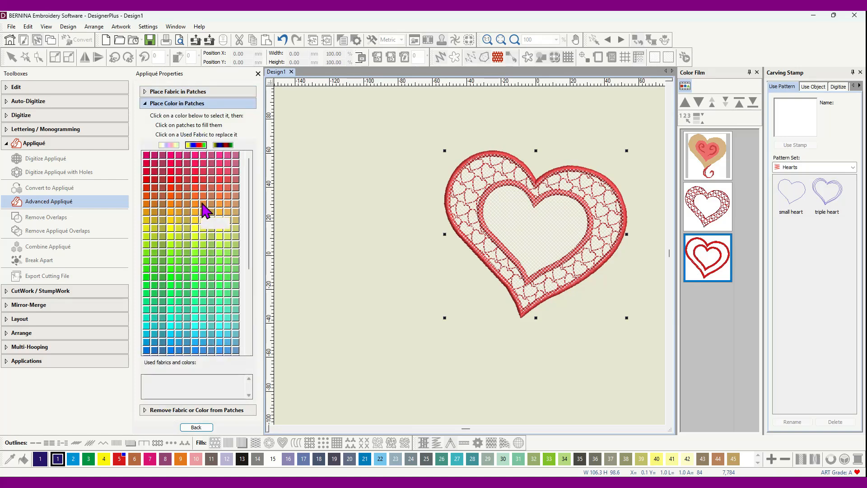
{"action": "left_click", "coordinate": [465, 218]}
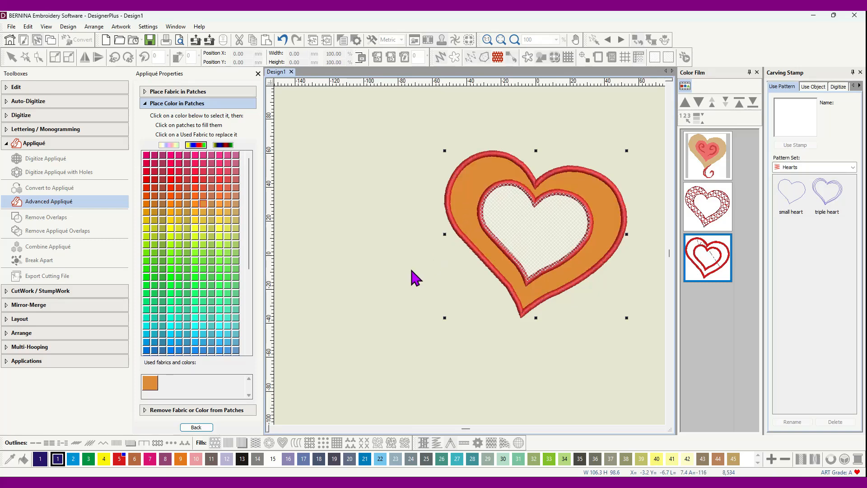
{"action": "left_click", "coordinate": [196, 427]}
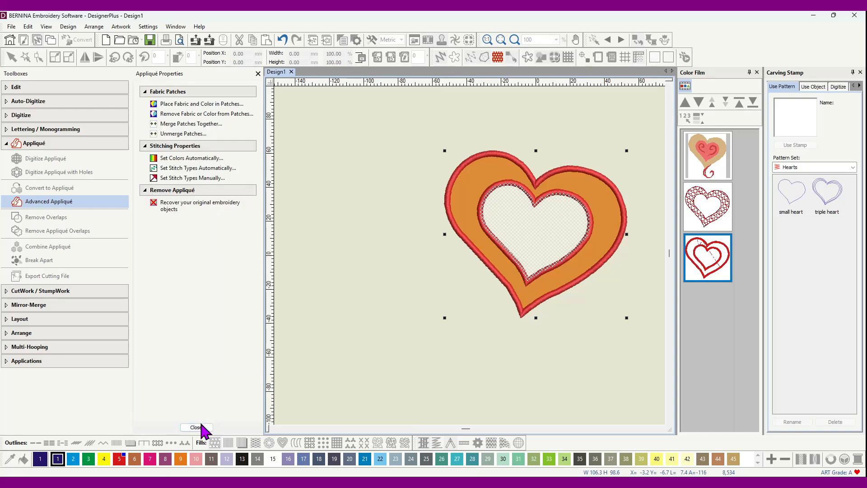
{"action": "left_click", "coordinate": [197, 429]}
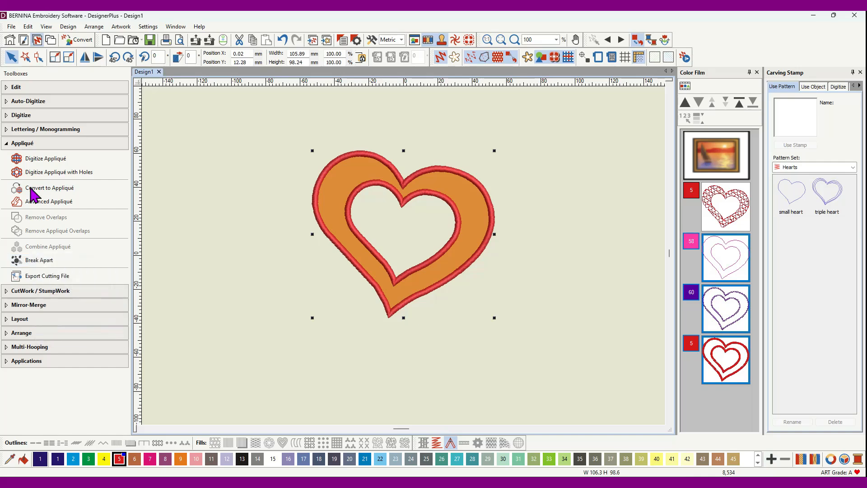
- Break apart the appliqué and move the heart-pattern fill forward in the stitching order, past the placement line into the tackdown objects
{"action": "left_click", "coordinate": [40, 260]}
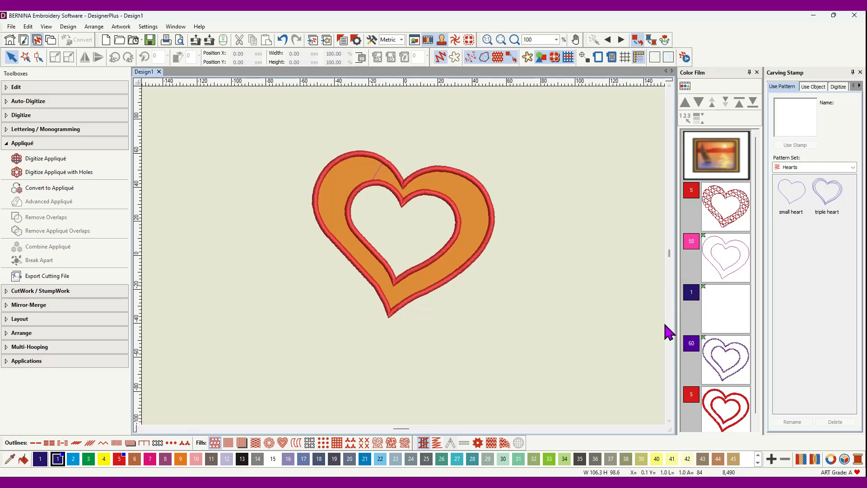
{"action": "left_click", "coordinate": [724, 211]}
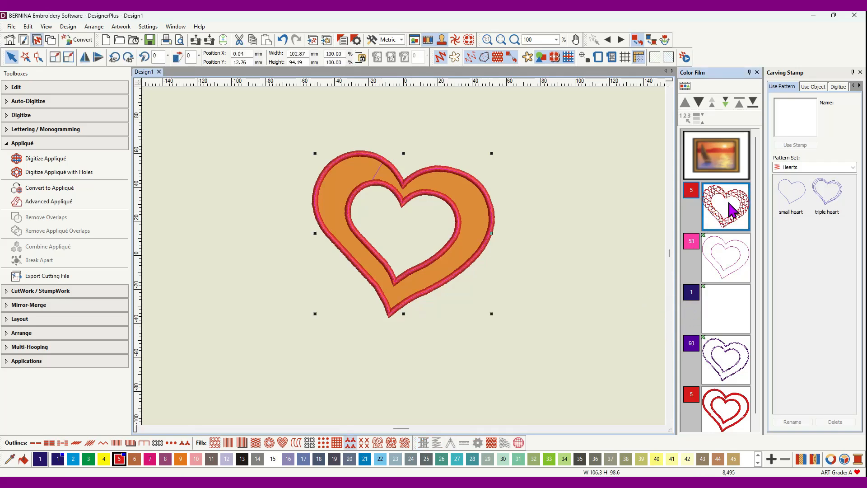
{"action": "left_click", "coordinate": [699, 102]}
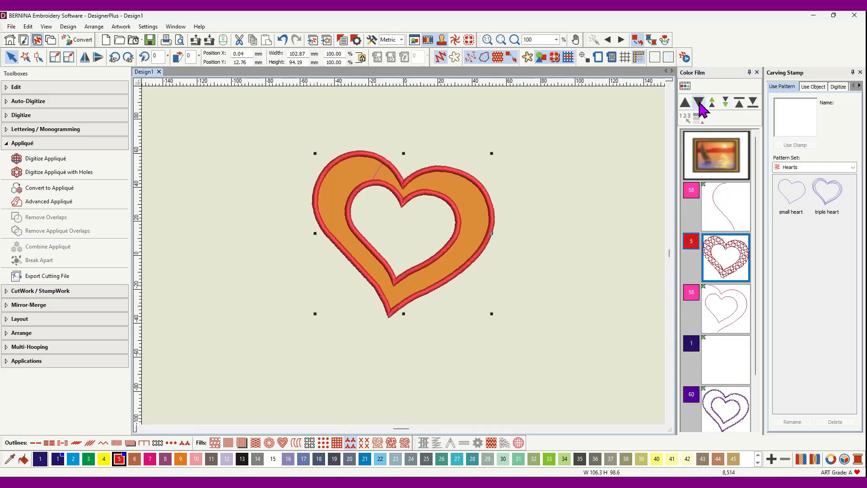
{"action": "left_click", "coordinate": [699, 102]}
{"action": "left_click", "coordinate": [699, 103]}
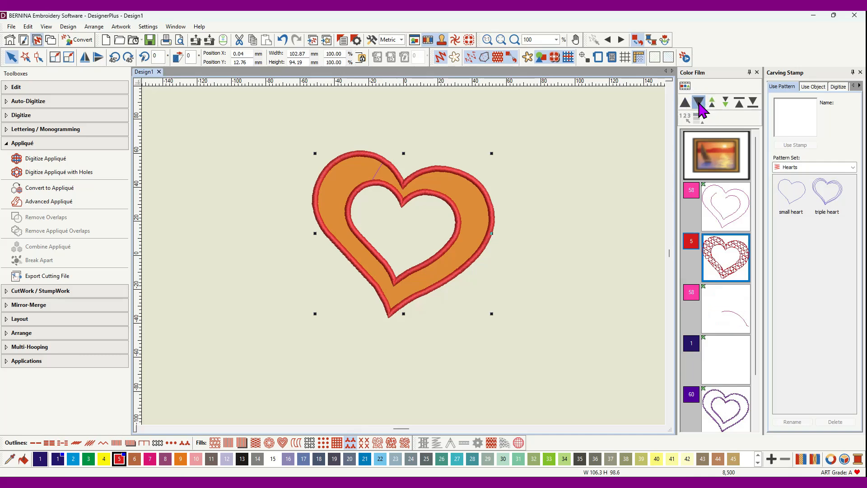
{"action": "left_click", "coordinate": [699, 102]}
{"action": "left_click", "coordinate": [699, 103]}
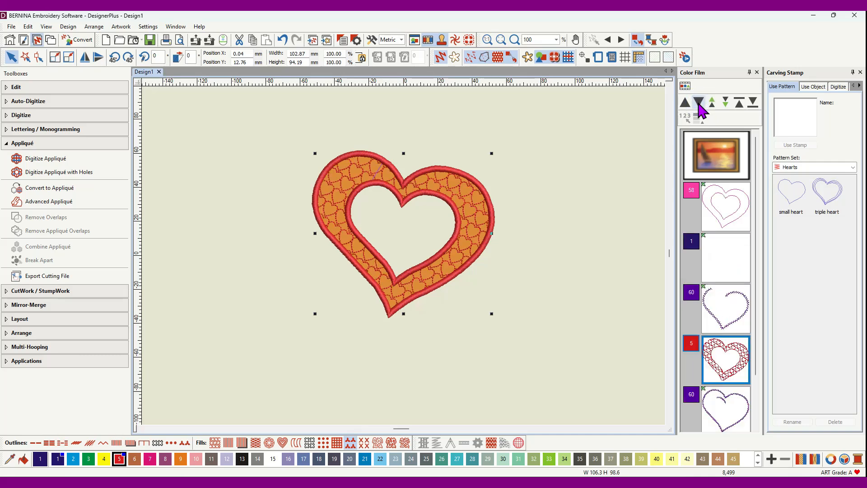
{"action": "left_click", "coordinate": [699, 102]}
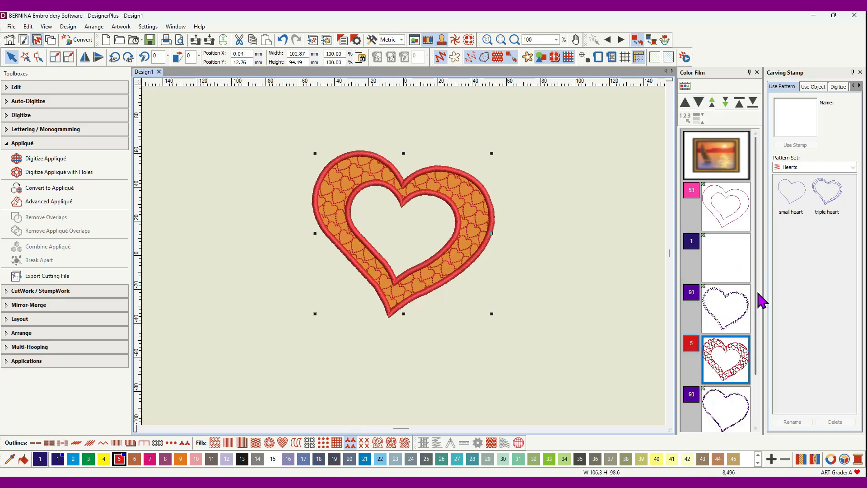
- Move the heart-pattern fill forward in the stitching order, past the remaining tackdown objects to the satin outlines
{"action": "scroll", "coordinate": [759, 293], "scroll_direction": "down", "scroll_amount": 1}
{"action": "left_click_drag", "start_coordinate": [764, 330], "coordinate": [764, 334]}
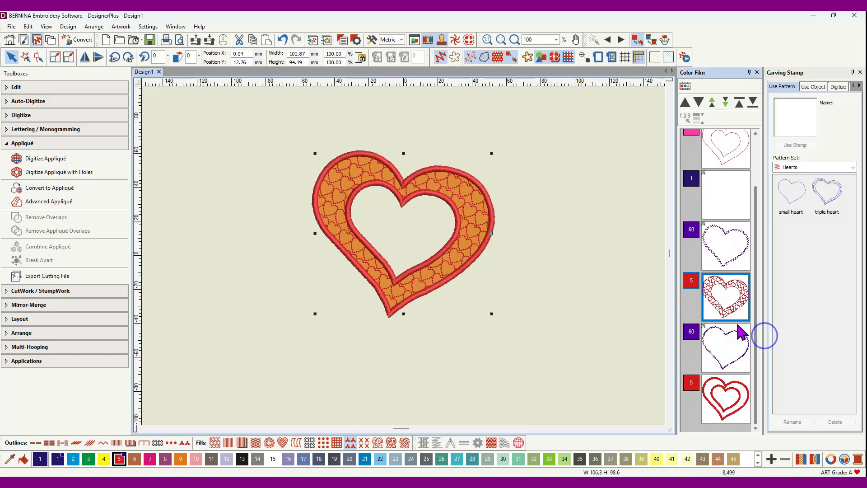
{"action": "left_click", "coordinate": [698, 103]}
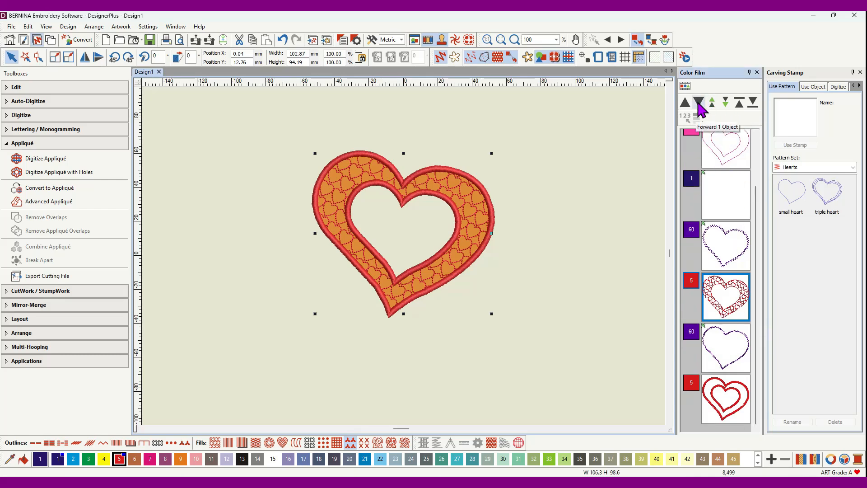
{"action": "left_click", "coordinate": [699, 105]}
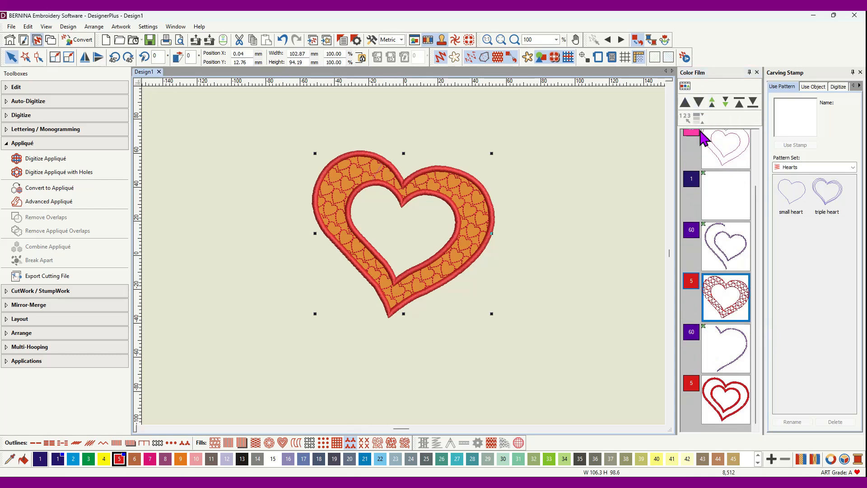
{"action": "left_click", "coordinate": [699, 105]}
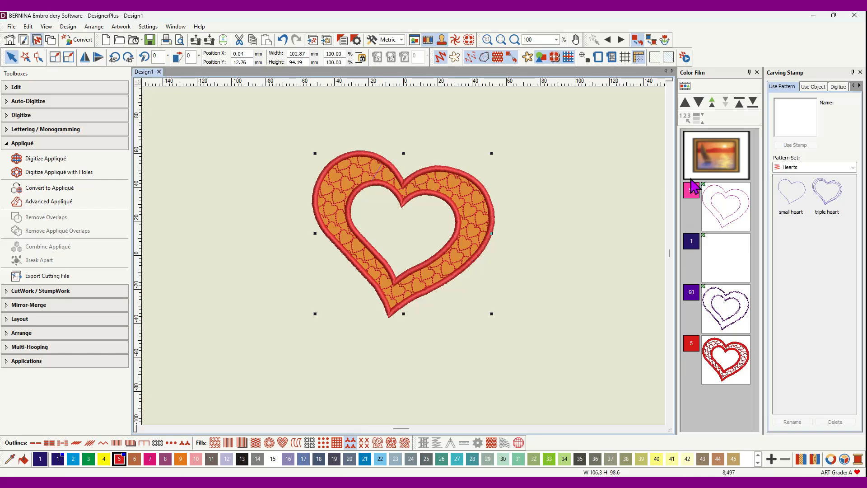
- Show the stitching sequence as individual objects and ungroup the broken-apart appliqué components
{"action": "left_click", "coordinate": [685, 85]}
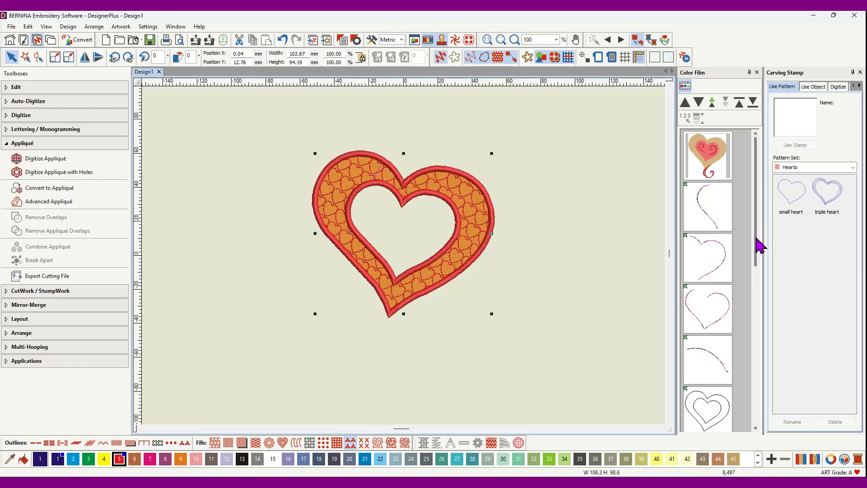
{"action": "left_click_drag", "start_coordinate": [756, 239], "coordinate": [762, 311]}
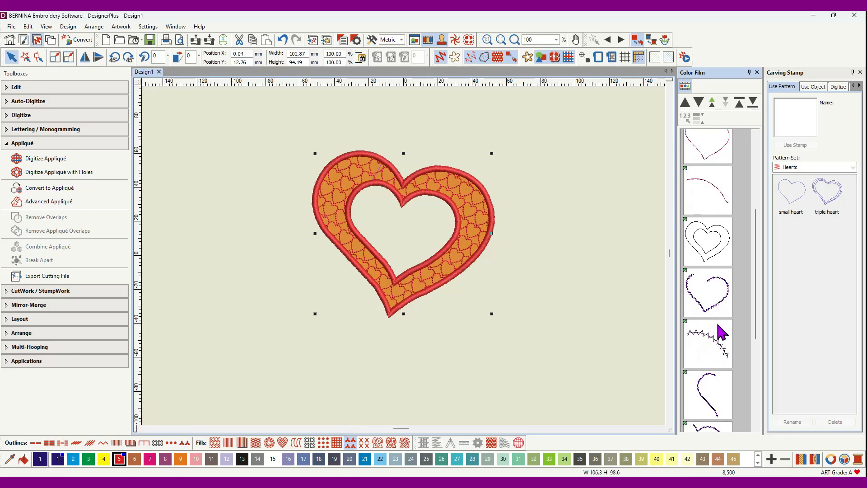
{"action": "left_click", "coordinate": [705, 232]}
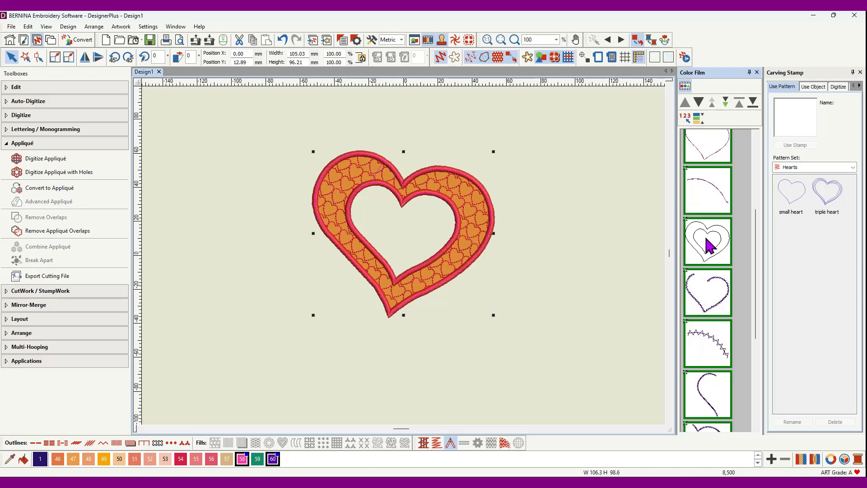
{"action": "right_click", "coordinate": [706, 239]}
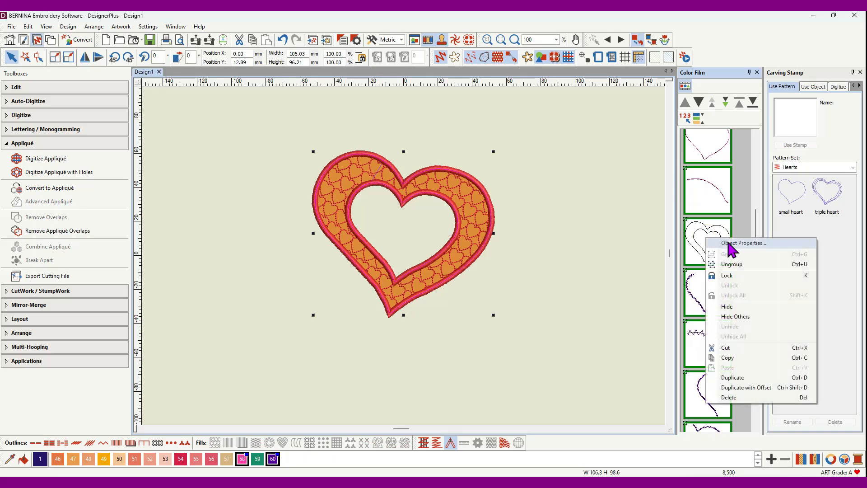
{"action": "left_click", "coordinate": [731, 264]}
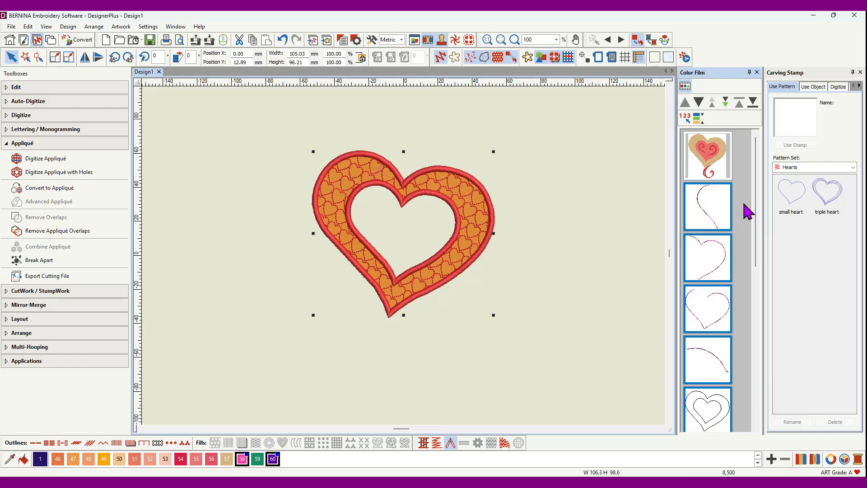
- Delete the double-heart fabric patch object from the sequence and undo the deletion
{"action": "left_click_drag", "start_coordinate": [757, 184], "coordinate": [762, 255]}
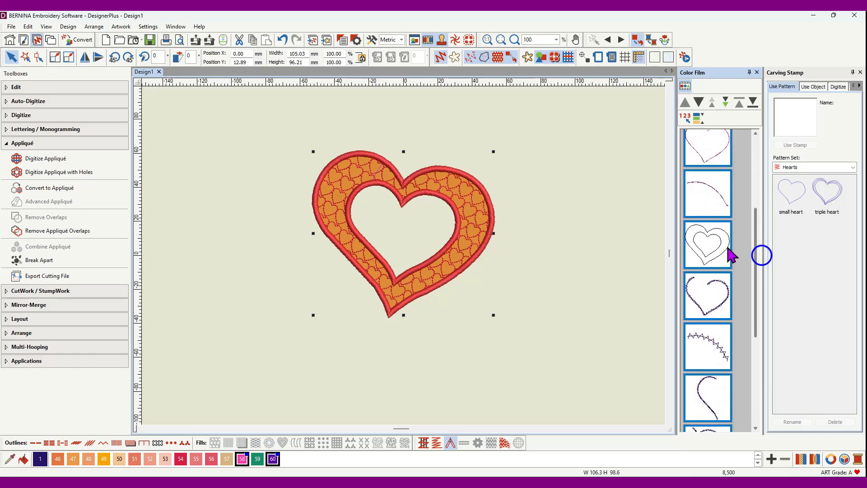
{"action": "left_click", "coordinate": [711, 248]}
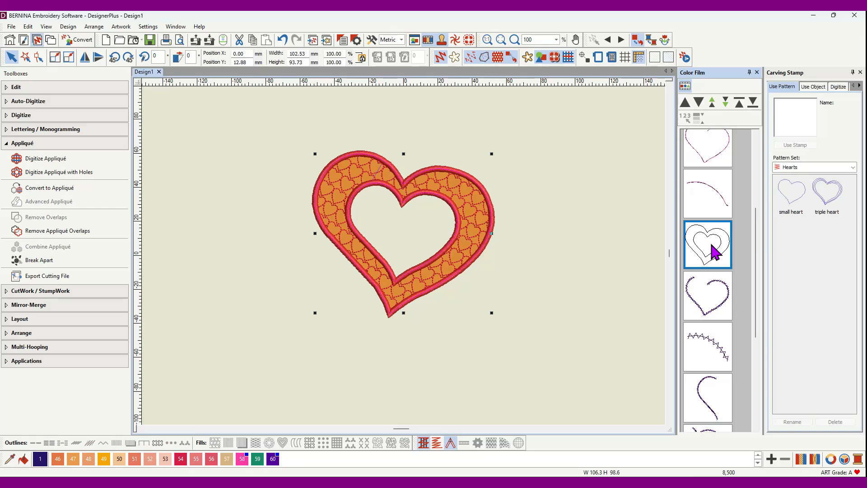
{"action": "key", "text": "Delete"}
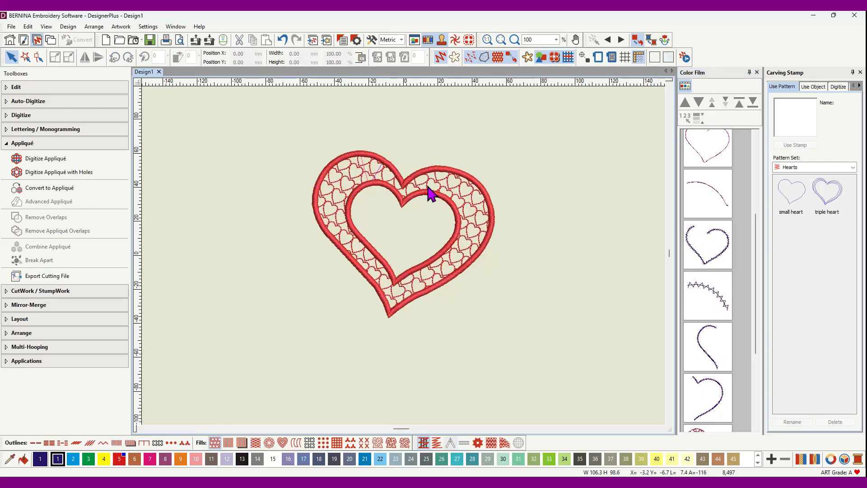
{"action": "left_click", "coordinate": [283, 39]}
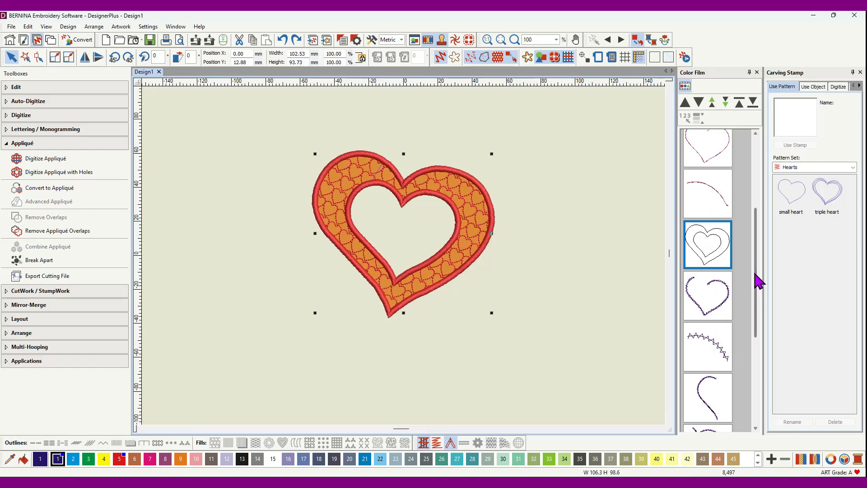
- Undo the ungrouping, resequencing, appliqué creation and 3 mm satin width changes, back to the two separate narrow heart outlines
{"action": "left_click_drag", "start_coordinate": [756, 281], "coordinate": [758, 371]}
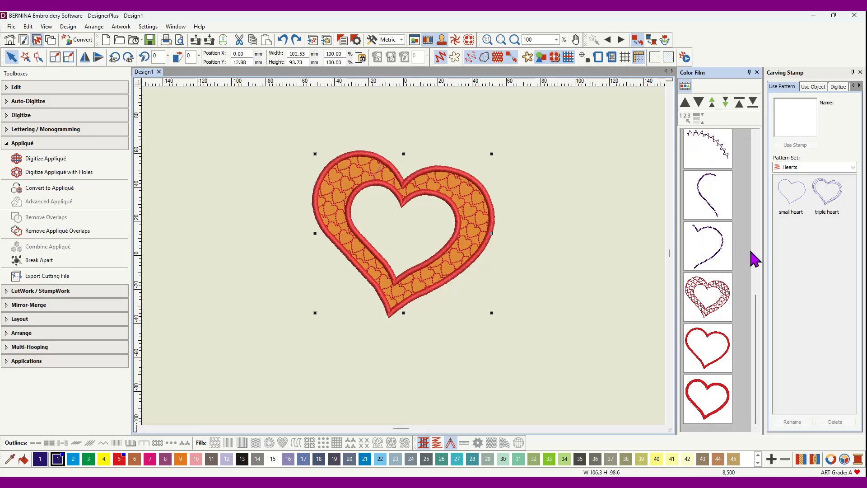
{"action": "left_click_drag", "start_coordinate": [759, 313], "coordinate": [759, 242]}
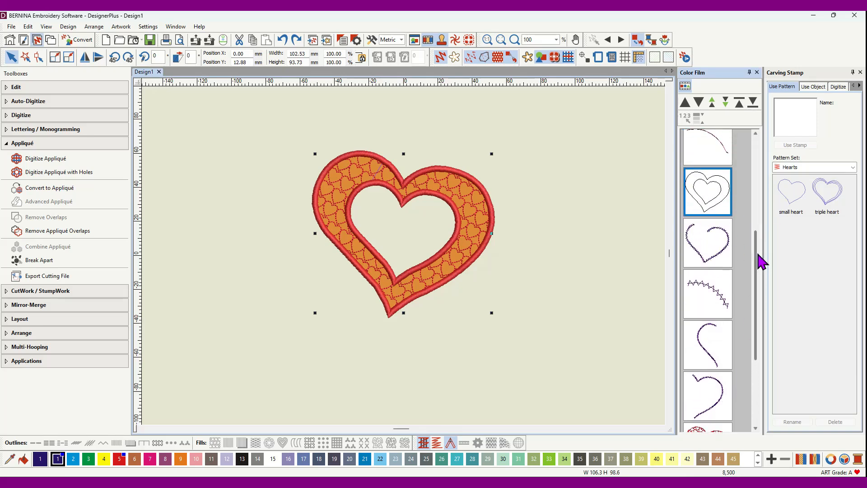
{"action": "left_click_drag", "start_coordinate": [759, 273], "coordinate": [757, 345]}
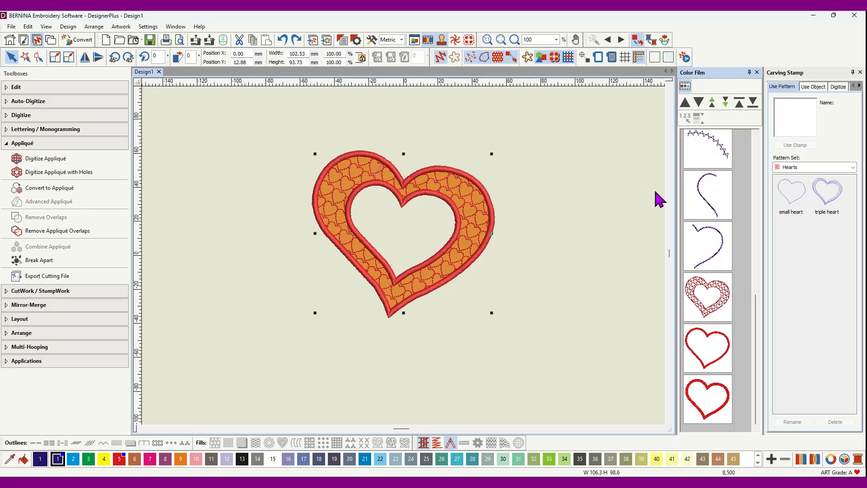
{"action": "left_click", "coordinate": [283, 40]}
{"action": "left_click", "coordinate": [283, 39]}
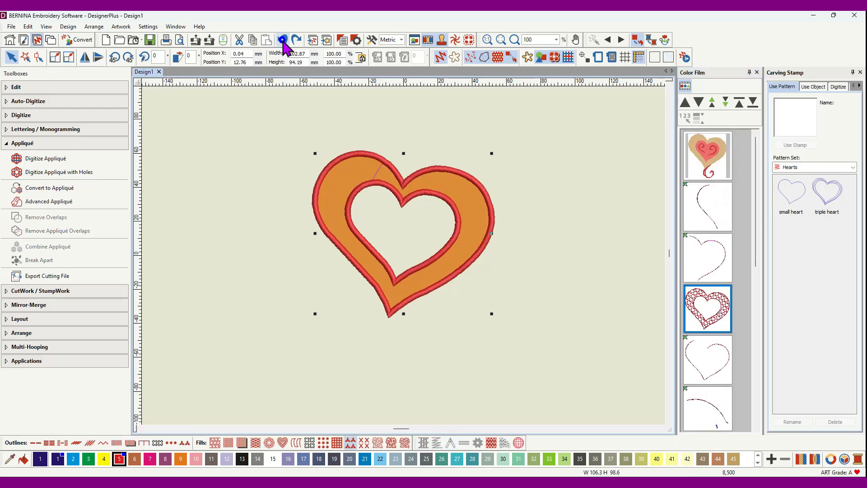
{"action": "left_click", "coordinate": [282, 40]}
{"action": "left_click", "coordinate": [283, 40]}
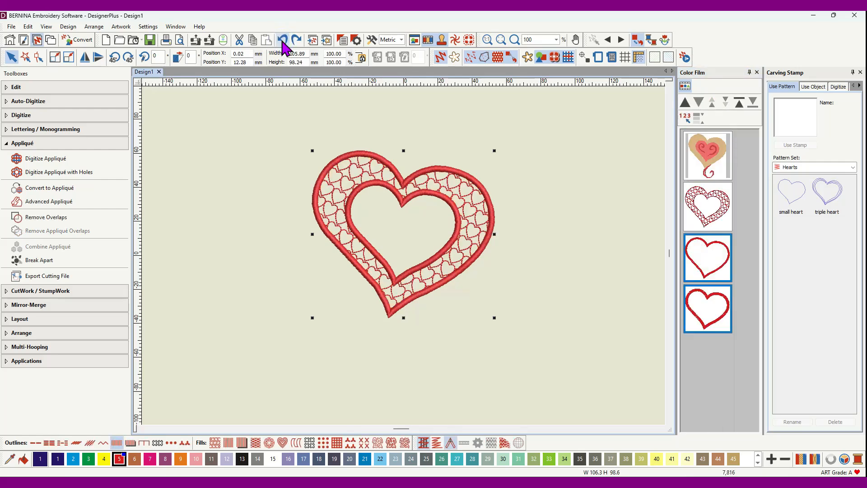
{"action": "left_click", "coordinate": [282, 40]}
{"action": "left_click", "coordinate": [282, 40]}
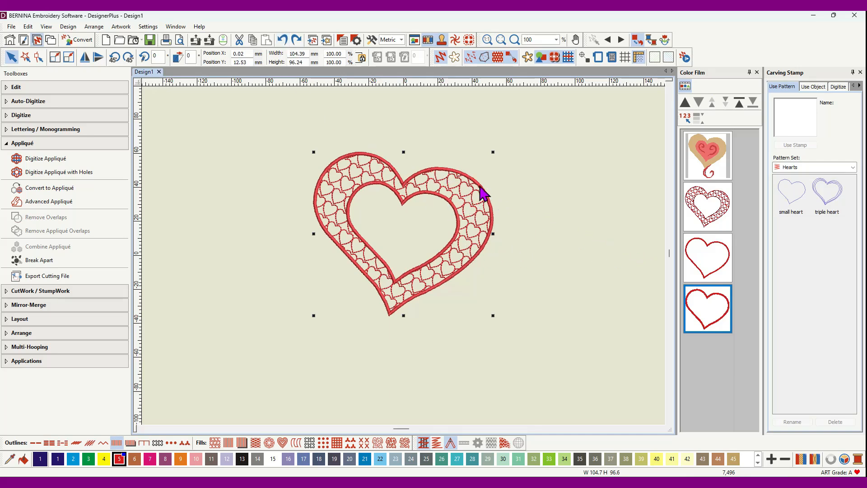
- Change the outer heart outline to a Blanket stitch and apply the Inverse orientation
{"action": "left_click", "coordinate": [707, 257]}
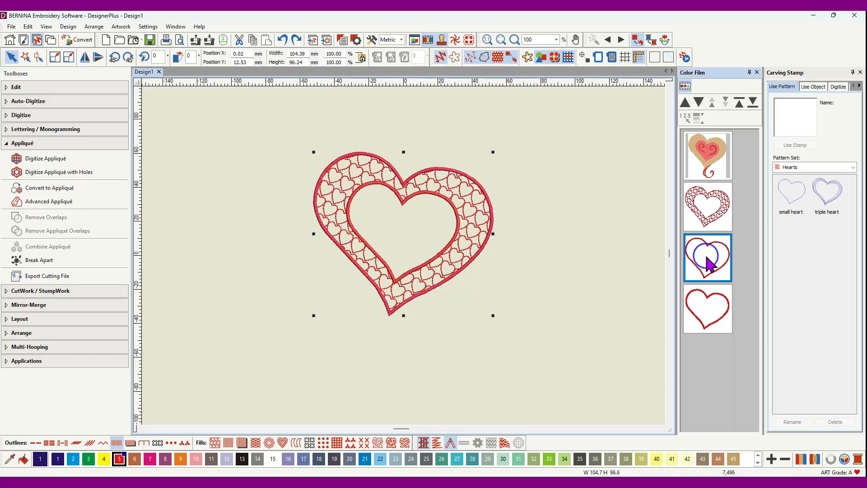
{"action": "left_click", "coordinate": [144, 442]}
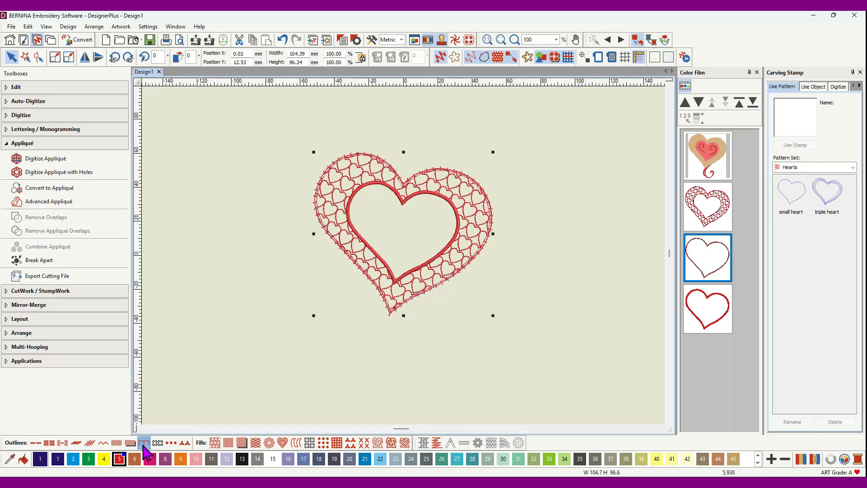
{"action": "right_click", "coordinate": [144, 442]}
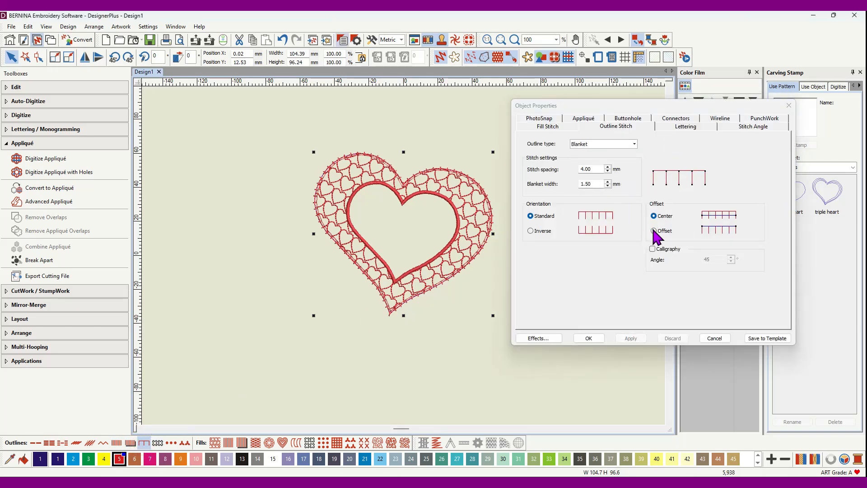
{"action": "left_click", "coordinate": [530, 230]}
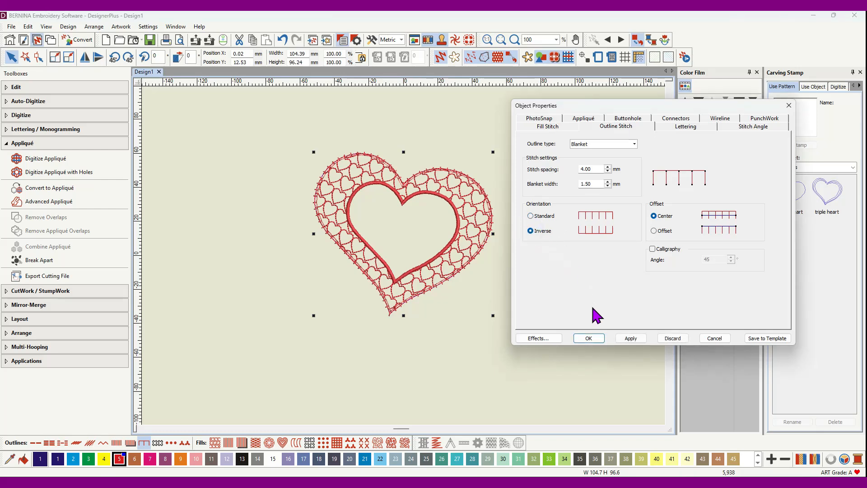
{"action": "left_click", "coordinate": [630, 339]}
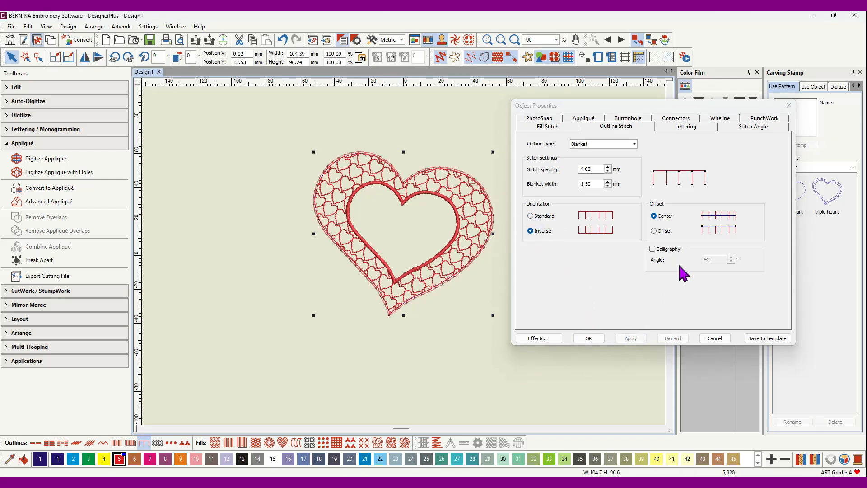
- Try the Pattern Run, Stemstitch, Backstitch and Triple outline types on the outer heart
{"action": "scroll", "coordinate": [415, 242], "scroll_direction": "up", "scroll_amount": 7}
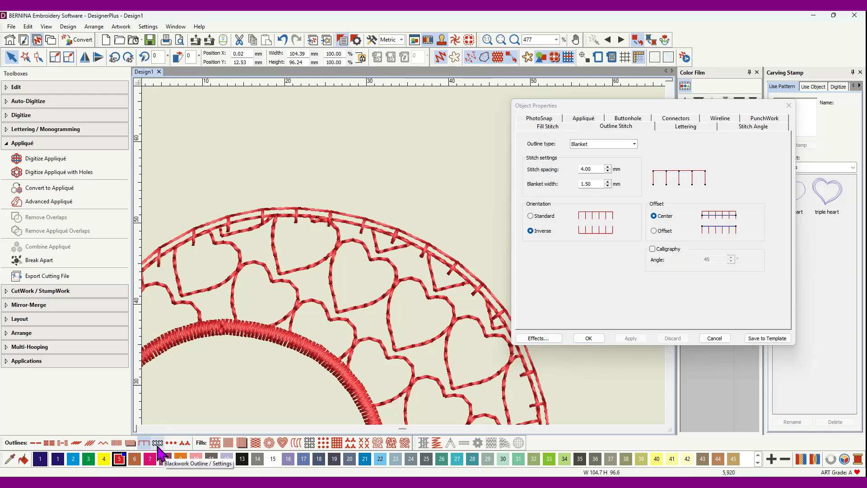
{"action": "left_click", "coordinate": [185, 444]}
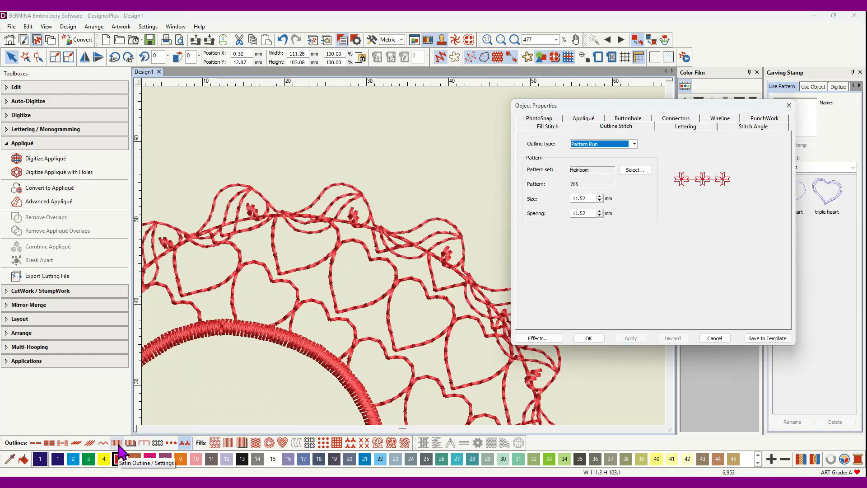
{"action": "left_click", "coordinate": [90, 445]}
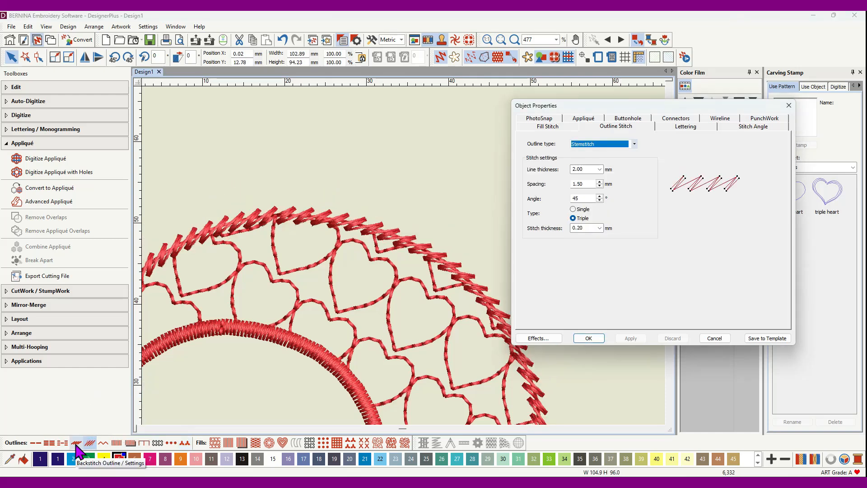
{"action": "left_click", "coordinate": [77, 445]}
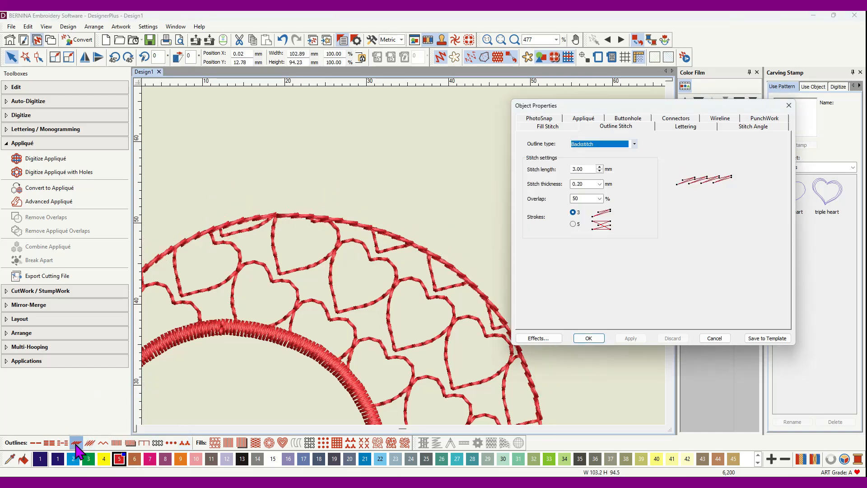
{"action": "left_click", "coordinate": [50, 444]}
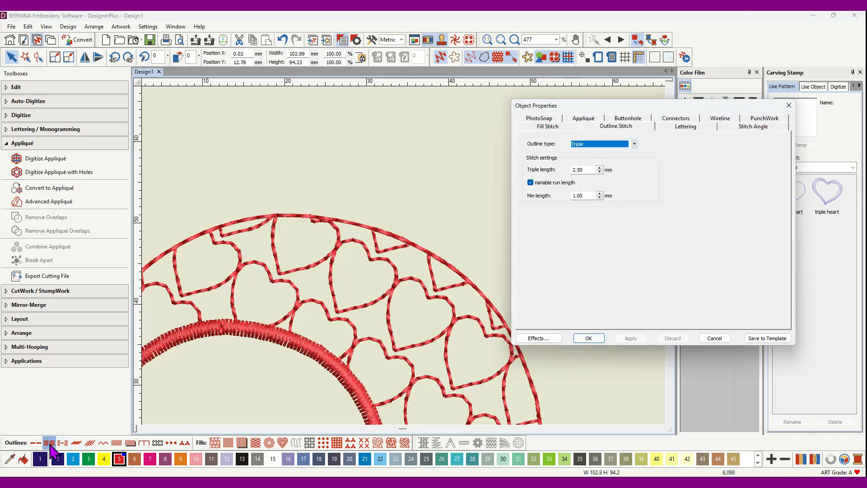
{"action": "scroll", "coordinate": [407, 262], "scroll_direction": "down", "scroll_amount": 3}
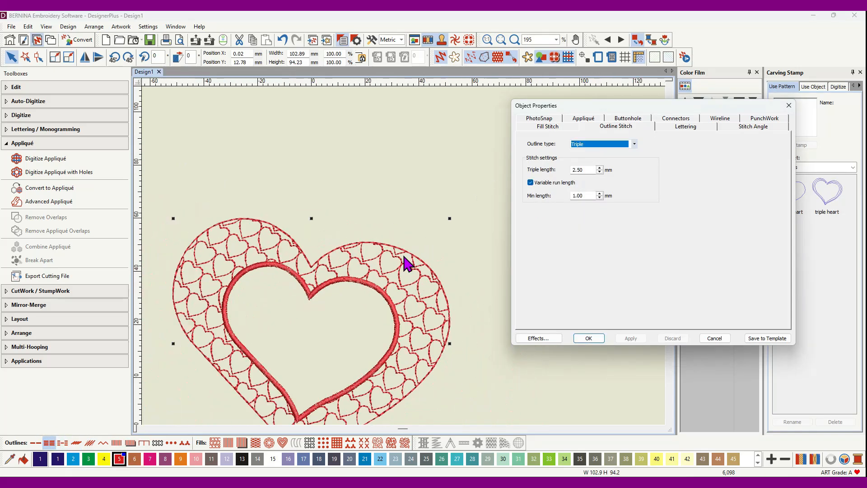
- Change the outer heart outline to Raised Satin, try a layer count of 2, and close the object properties
{"action": "scroll", "coordinate": [406, 262], "scroll_direction": "down", "scroll_amount": 2}
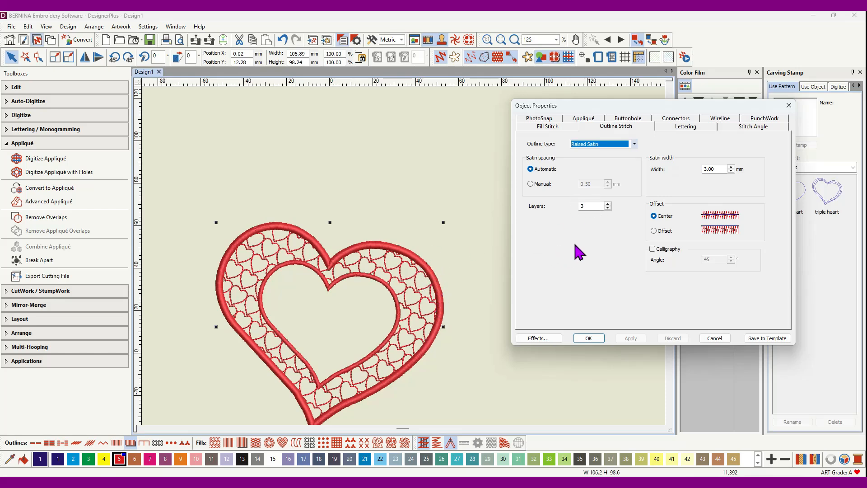
{"action": "left_click", "coordinate": [608, 207]}
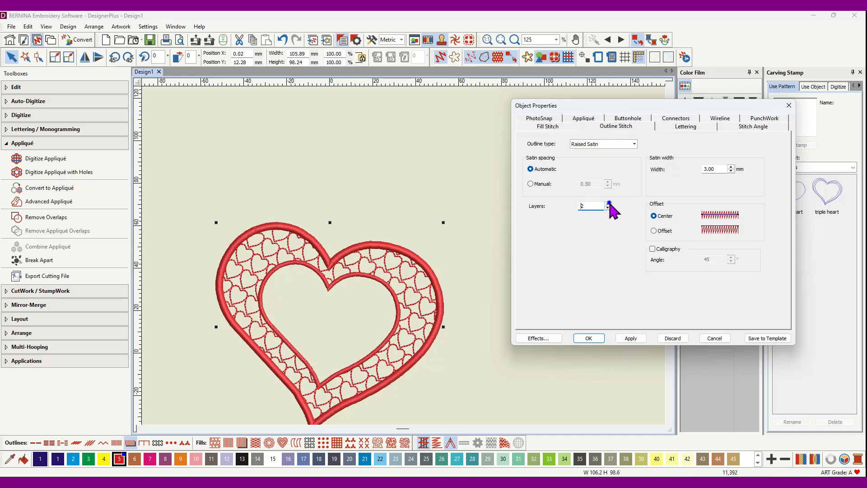
{"action": "left_click", "coordinate": [608, 203]}
{"action": "left_click", "coordinate": [789, 106]}
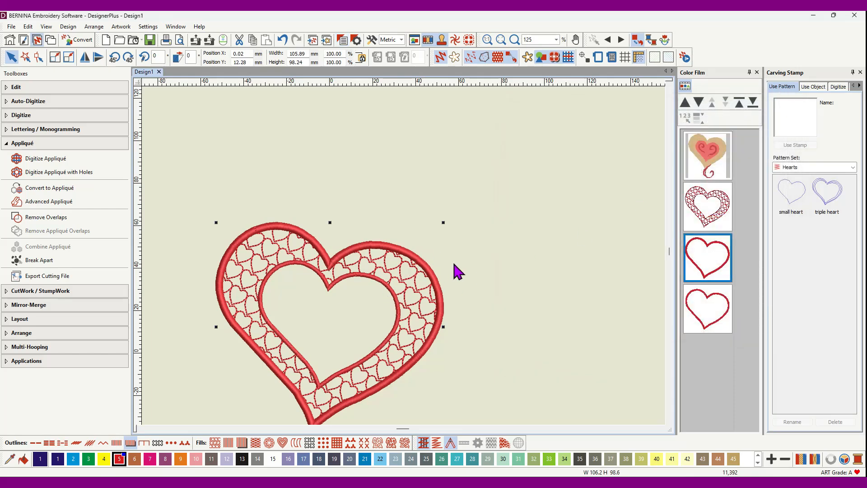
- Delete the outer and inner heart outlines, keeping only the heart-pattern fill
{"action": "left_click", "coordinate": [705, 271]}
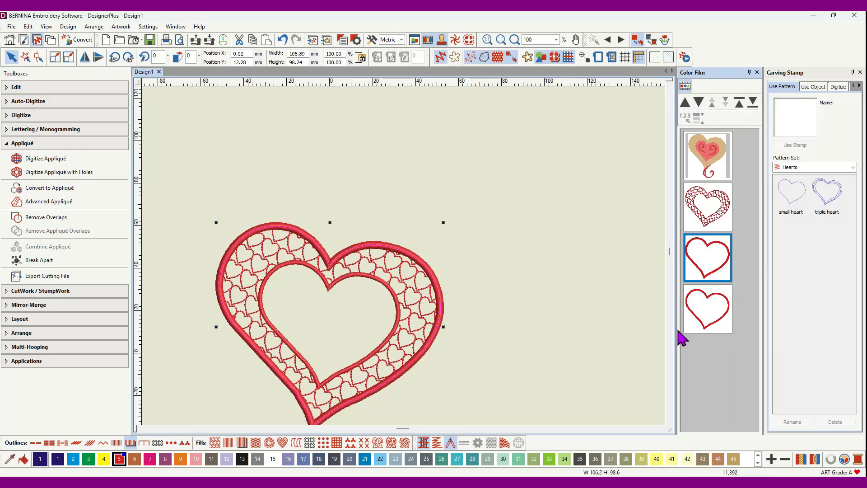
{"action": "key", "text": "Delete"}
{"action": "left_click", "coordinate": [706, 280]}
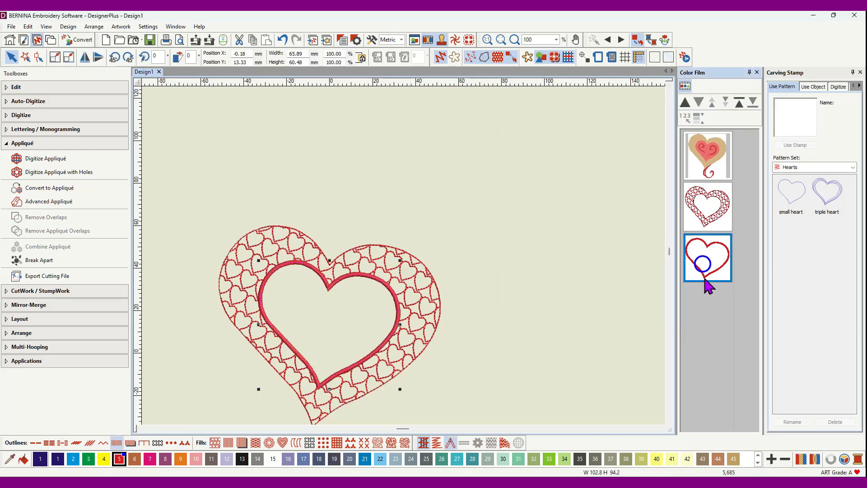
{"action": "key", "text": "Delete"}
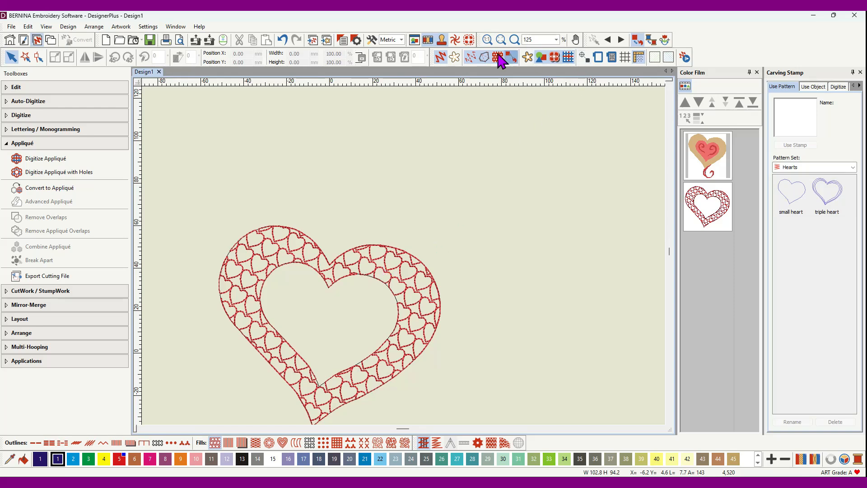
- Show the Big Heart artwork picture again and delete the heart-pattern fill object covering its tan band
{"action": "left_click", "coordinate": [527, 57]}
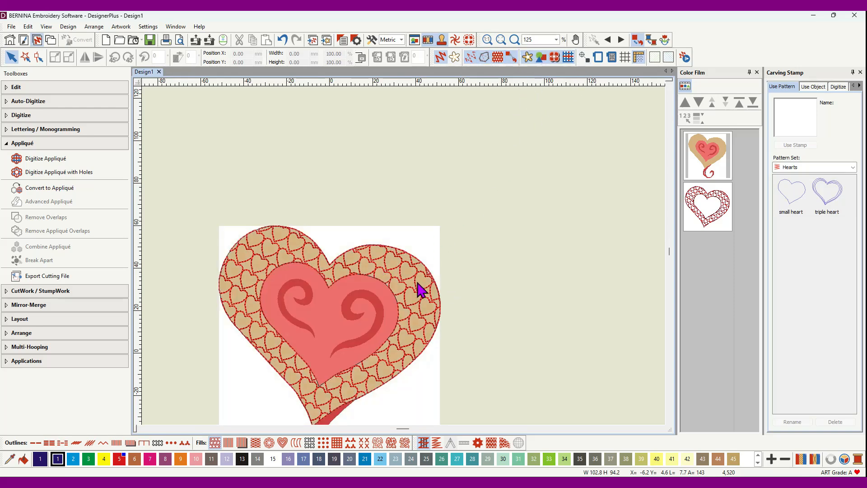
{"action": "left_click", "coordinate": [718, 200]}
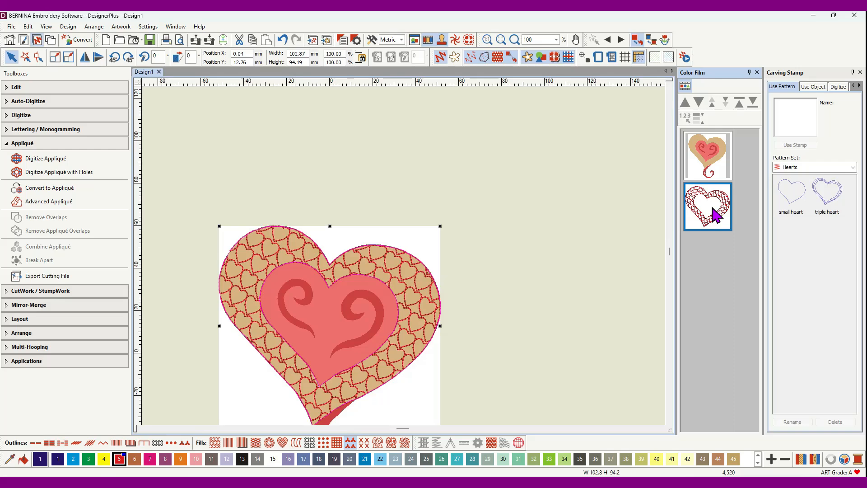
{"action": "key", "text": "Delete"}
{"action": "scroll", "coordinate": [278, 345], "scroll_direction": "down", "scroll_amount": 1}
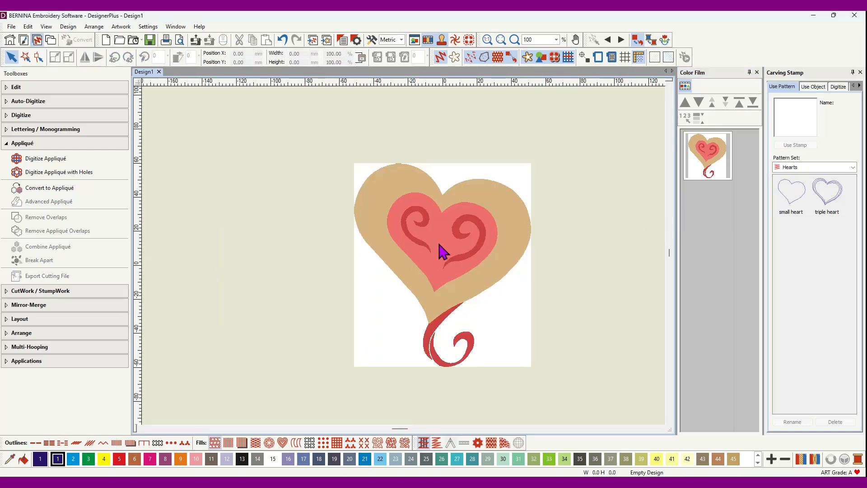
{"action": "scroll", "coordinate": [466, 231], "scroll_direction": "up", "scroll_amount": 1}
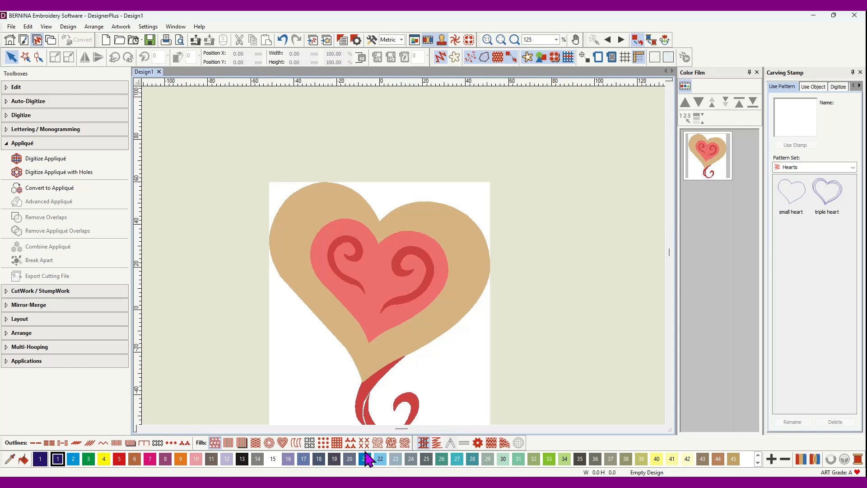
- Start a Block object with the Contour fill at the heart's notch, placing paired edge points across the tan band around the right lobe
{"action": "left_click", "coordinate": [297, 444]}
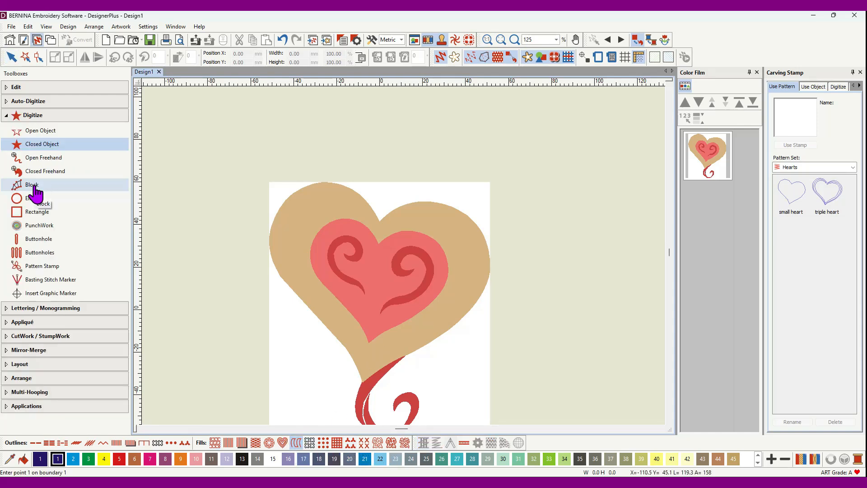
{"action": "left_click", "coordinate": [35, 186]}
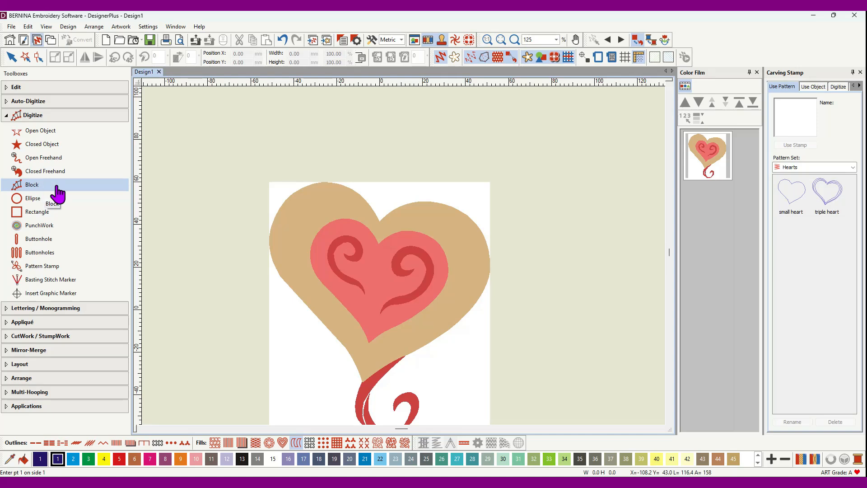
{"action": "left_click", "coordinate": [378, 221]}
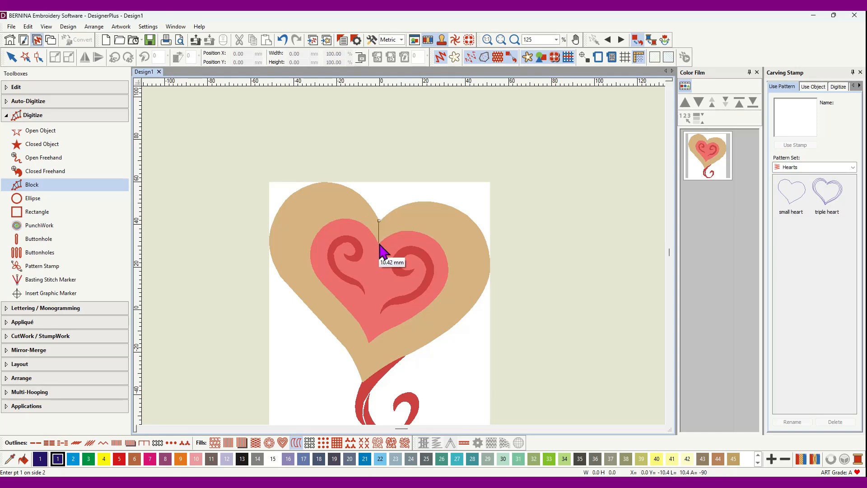
{"action": "left_click", "coordinate": [380, 243]}
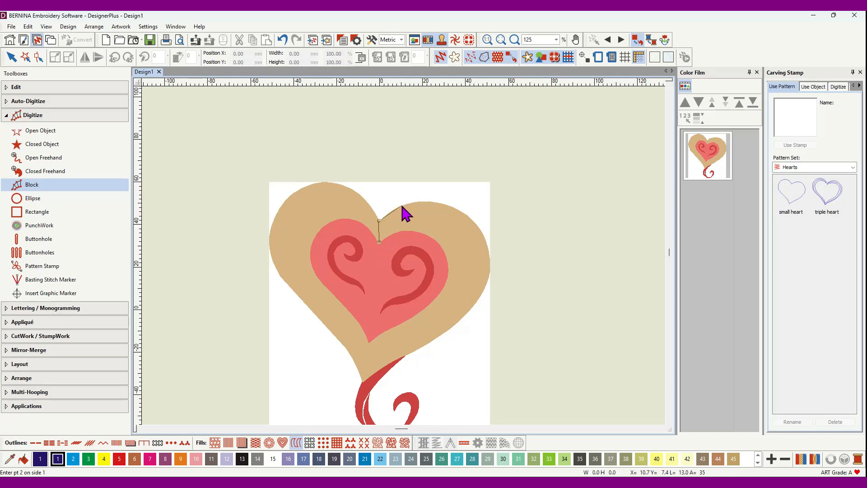
{"action": "left_click", "coordinate": [398, 232]}
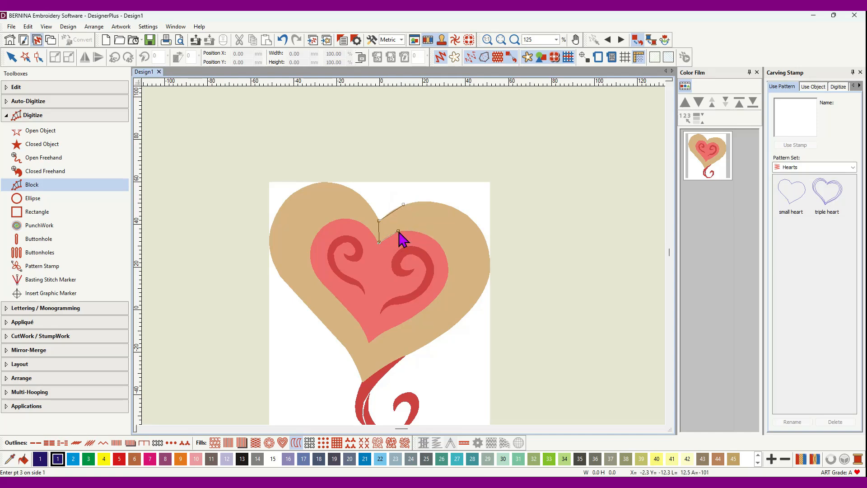
{"action": "left_click", "coordinate": [441, 204]}
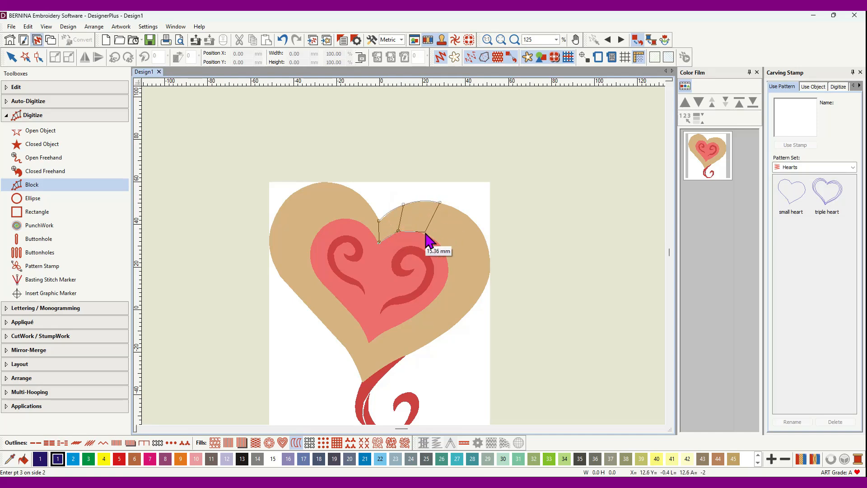
{"action": "left_click", "coordinate": [424, 233]}
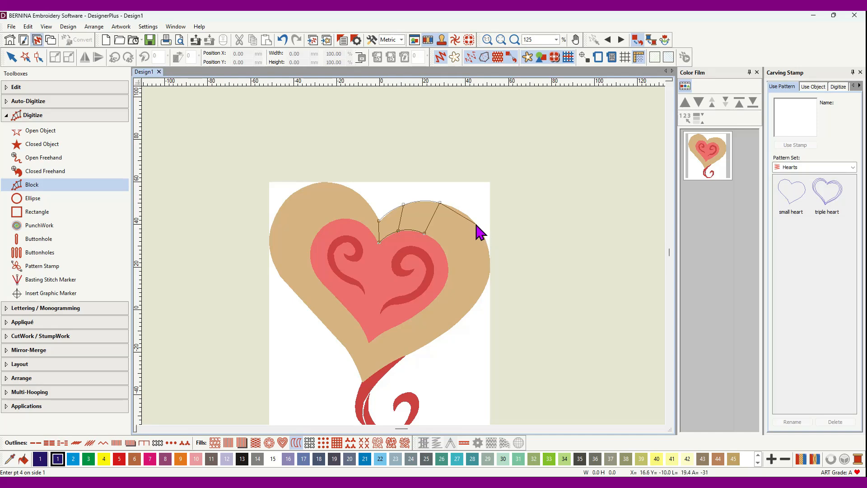
{"action": "left_click", "coordinate": [478, 227]}
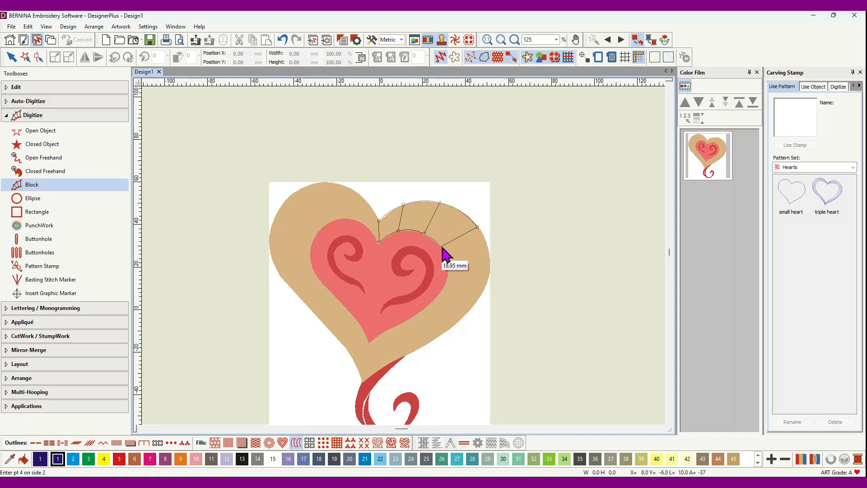
{"action": "left_click", "coordinate": [440, 244]}
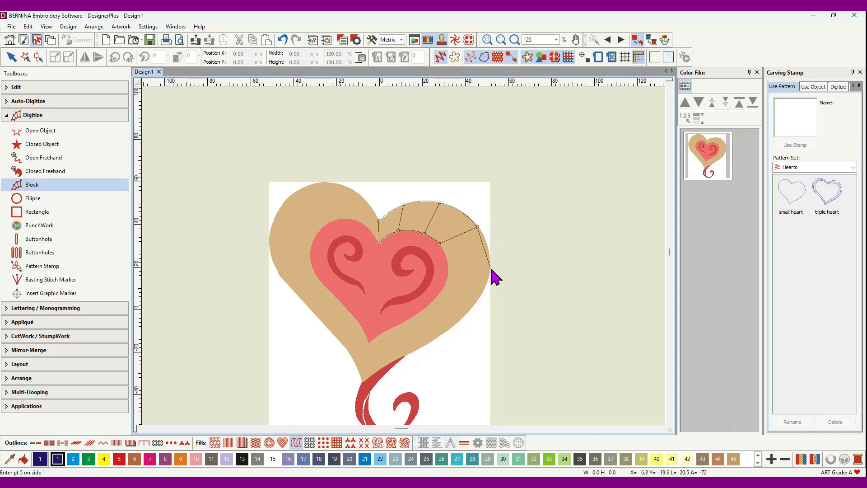
{"action": "left_click", "coordinate": [490, 268]}
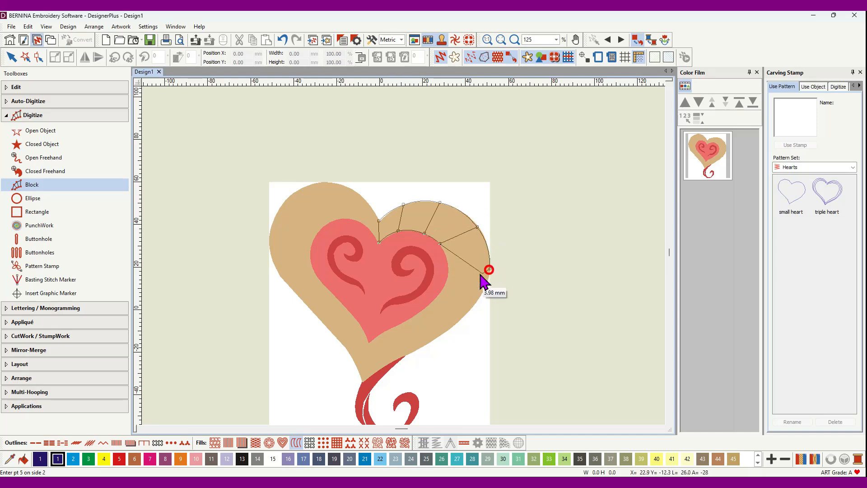
{"action": "left_click", "coordinate": [449, 267]}
- Continue the block's paired points along the lower right of the tan band down to the heart's bottom tip
{"action": "left_click", "coordinate": [462, 320]}
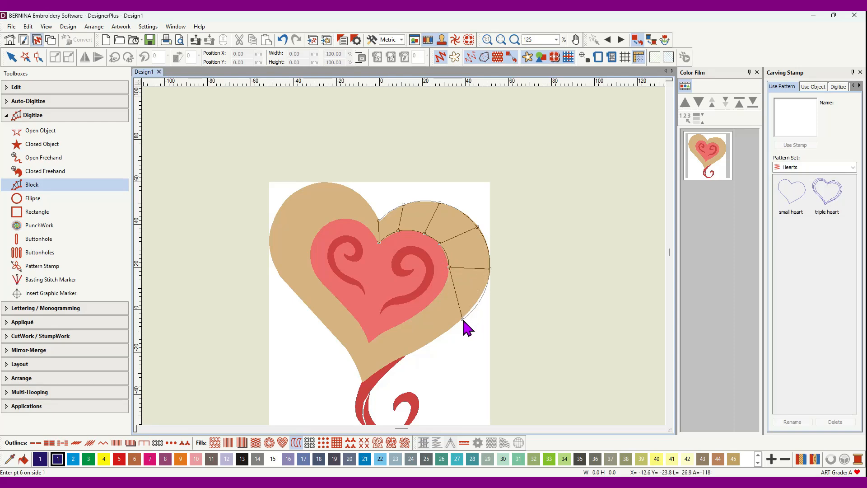
{"action": "left_click", "coordinate": [436, 299]}
{"action": "left_click", "coordinate": [428, 350]}
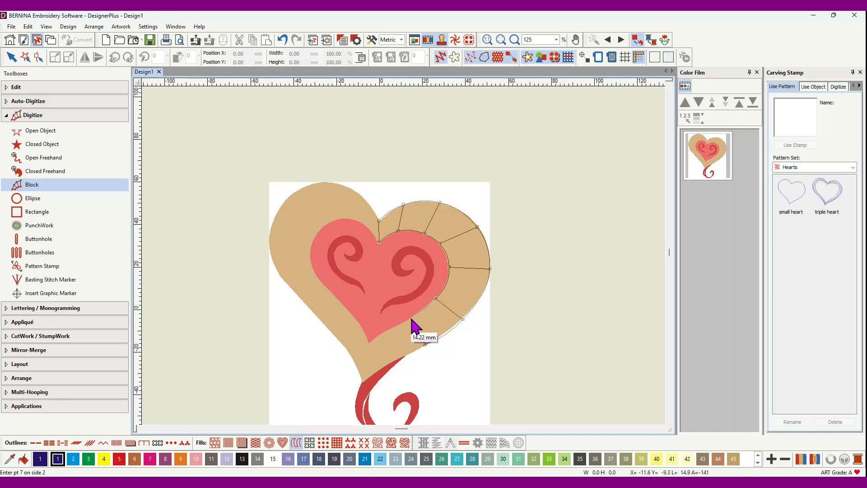
{"action": "left_click", "coordinate": [411, 318]}
{"action": "left_click", "coordinate": [389, 364]}
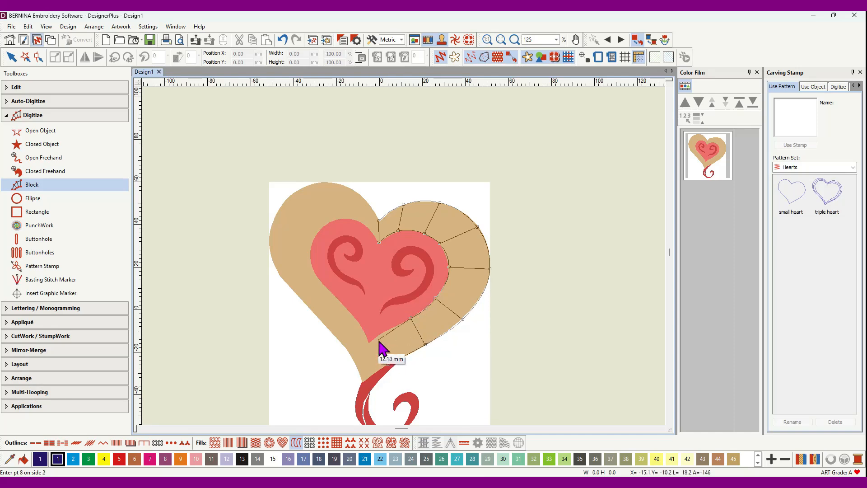
{"action": "left_click", "coordinate": [377, 337]}
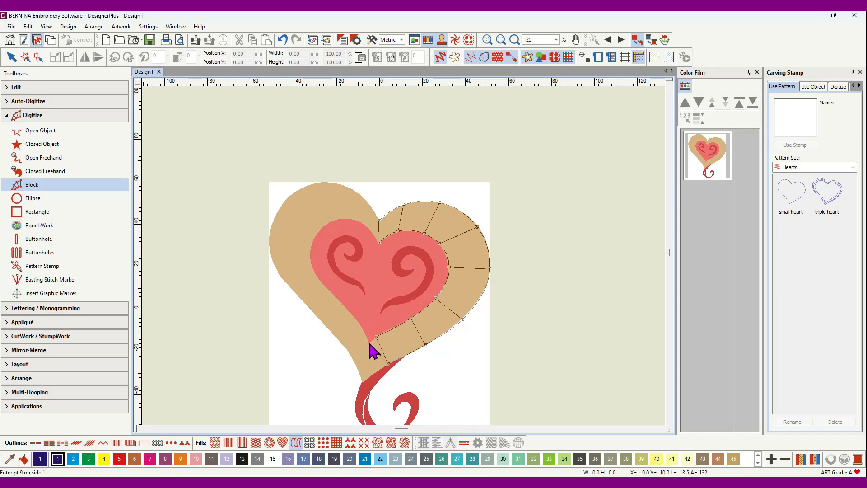
{"action": "left_click", "coordinate": [362, 383]}
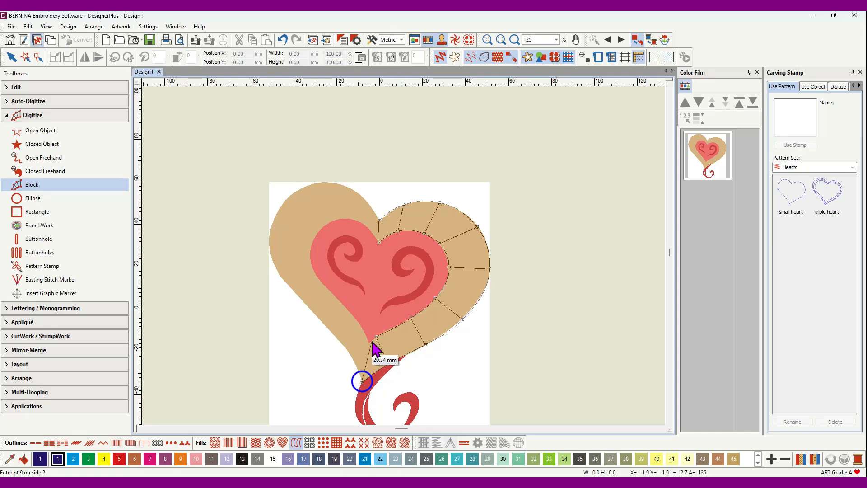
{"action": "left_click", "coordinate": [368, 343]}
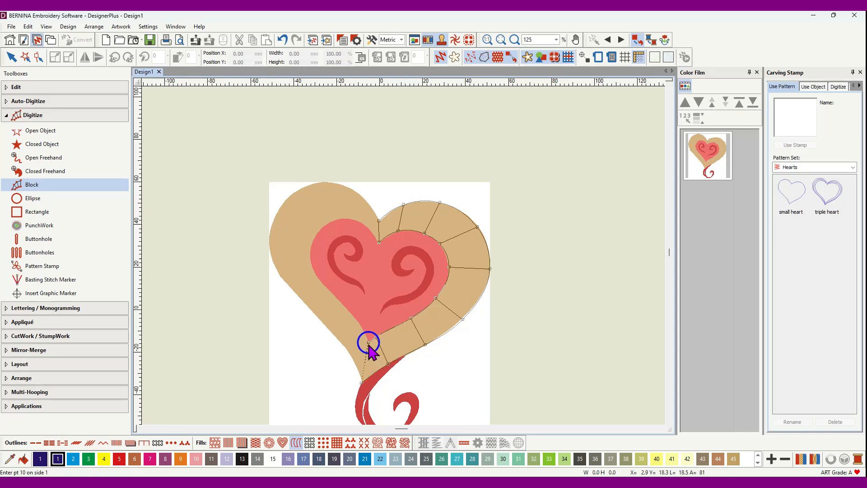
- Place the block's paired points from the bottom tip up the left side of the tan band to the lobe's widest part
{"action": "left_click", "coordinate": [344, 346]}
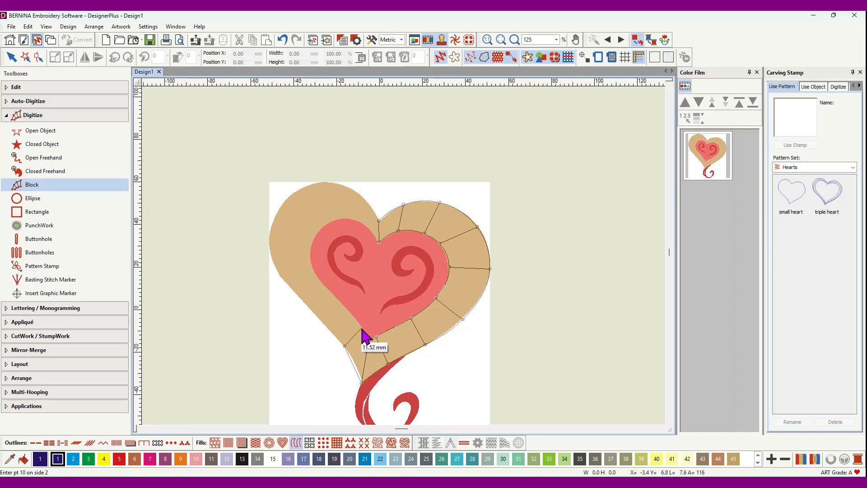
{"action": "left_click", "coordinate": [363, 332]}
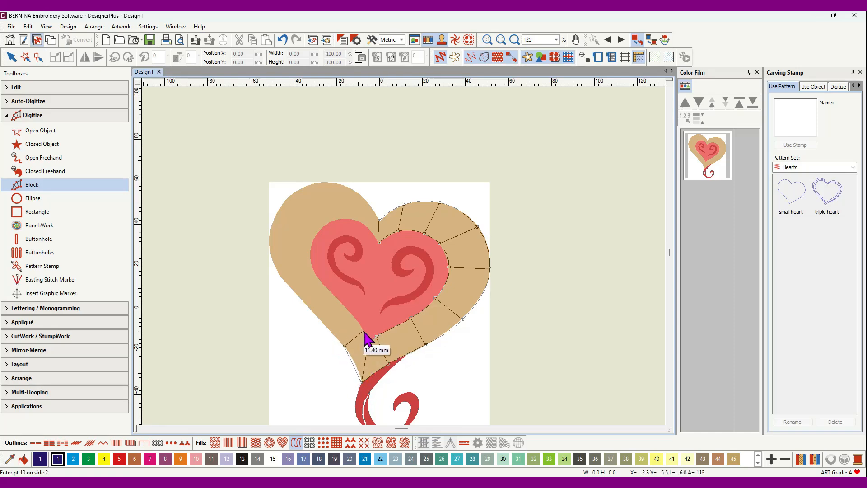
{"action": "left_click", "coordinate": [307, 306]}
{"action": "left_click", "coordinate": [329, 290]}
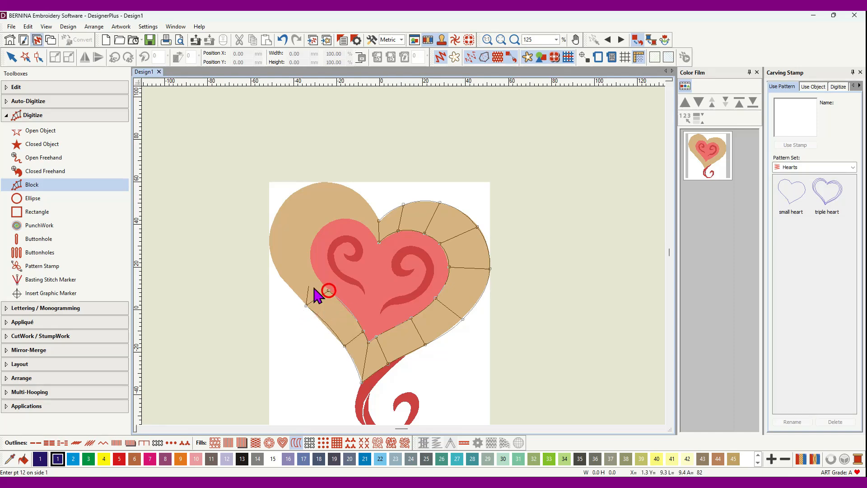
{"action": "left_click", "coordinate": [272, 258]}
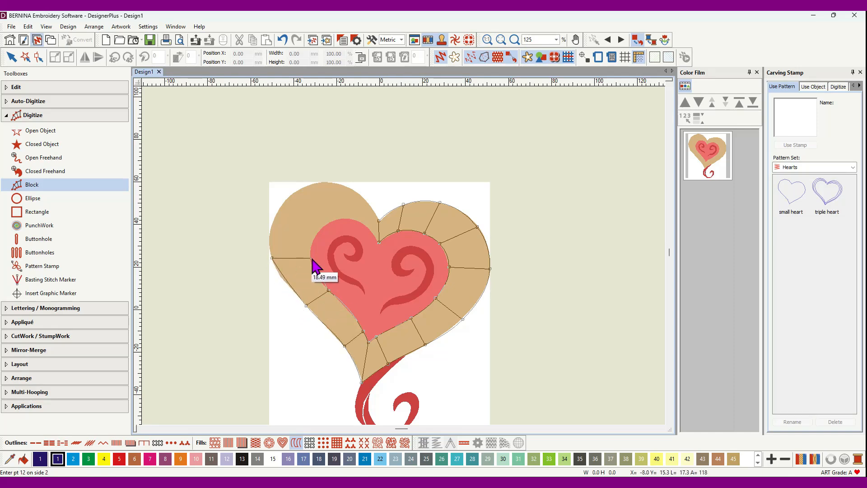
{"action": "left_click", "coordinate": [311, 258]}
- Place the remaining block points over the left lobe, ending just short of the notch, and generate the stitches
{"action": "left_click", "coordinate": [299, 191]}
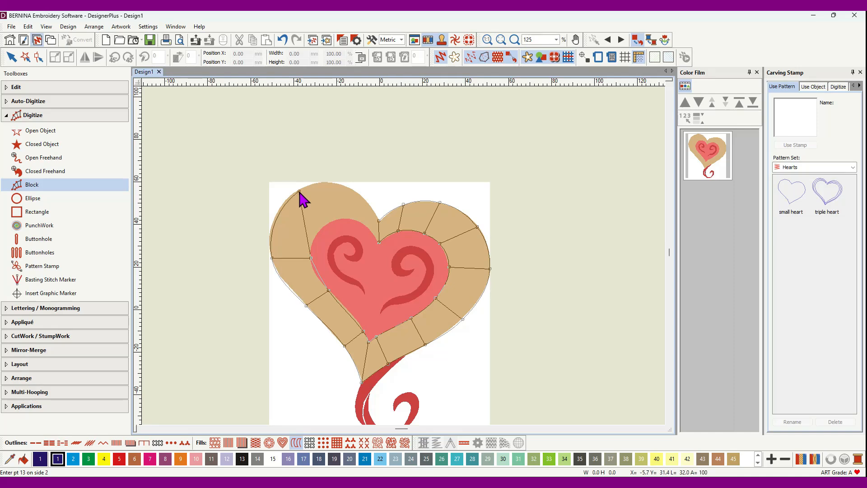
{"action": "left_click", "coordinate": [318, 232]}
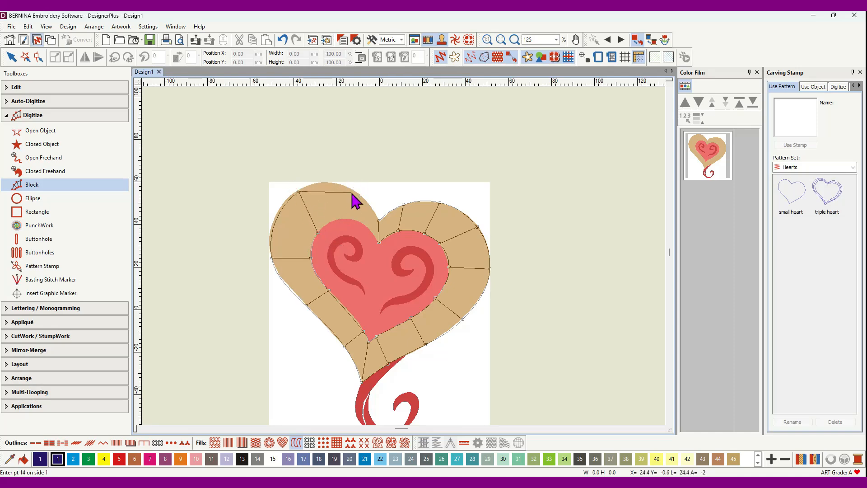
{"action": "left_click", "coordinate": [354, 191]}
{"action": "left_click", "coordinate": [348, 217]}
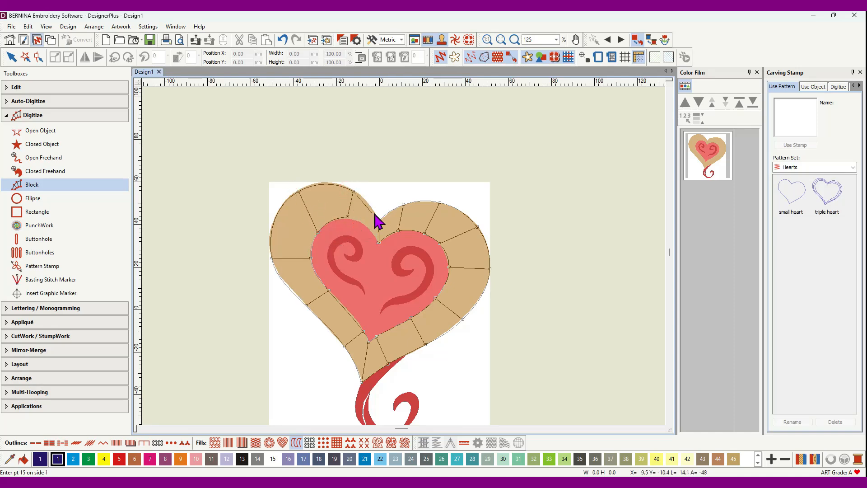
{"action": "left_click", "coordinate": [370, 206]}
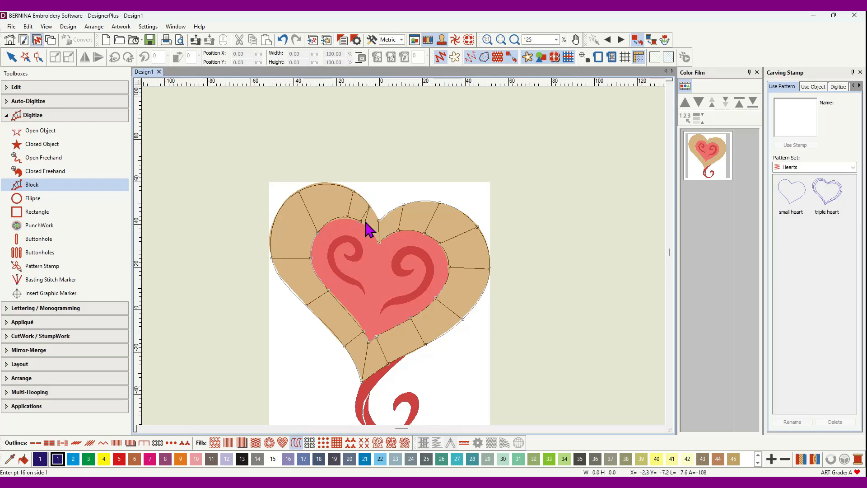
{"action": "key", "text": "Return"}
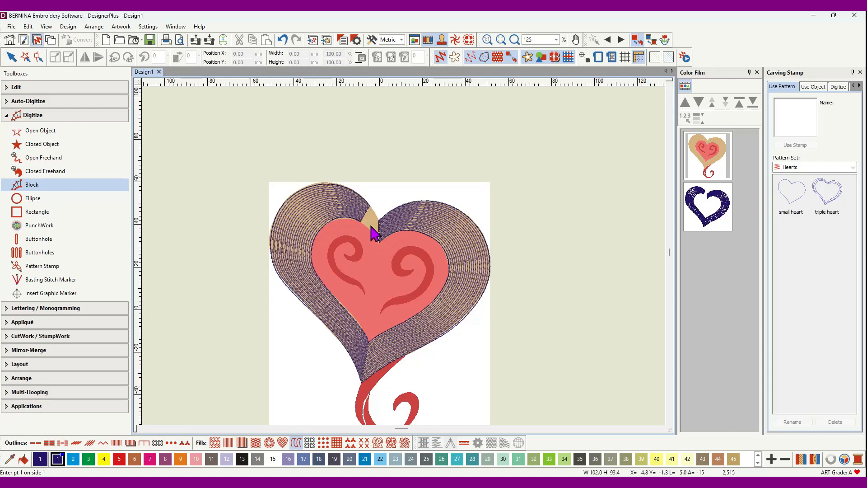
- Reshape the contour-filled block by moving its two end points onto the notch corners of the tan band, closing the gap
{"action": "left_click", "coordinate": [38, 57]}
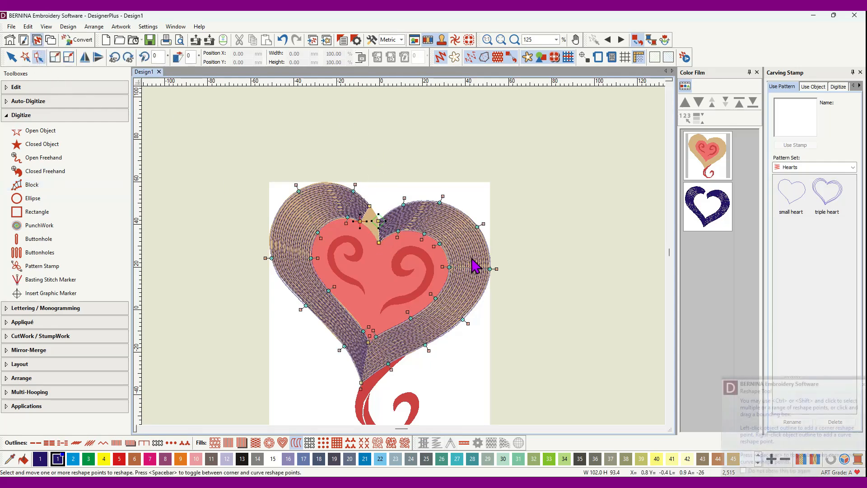
{"action": "scroll", "coordinate": [380, 225], "scroll_direction": "up", "scroll_amount": 6}
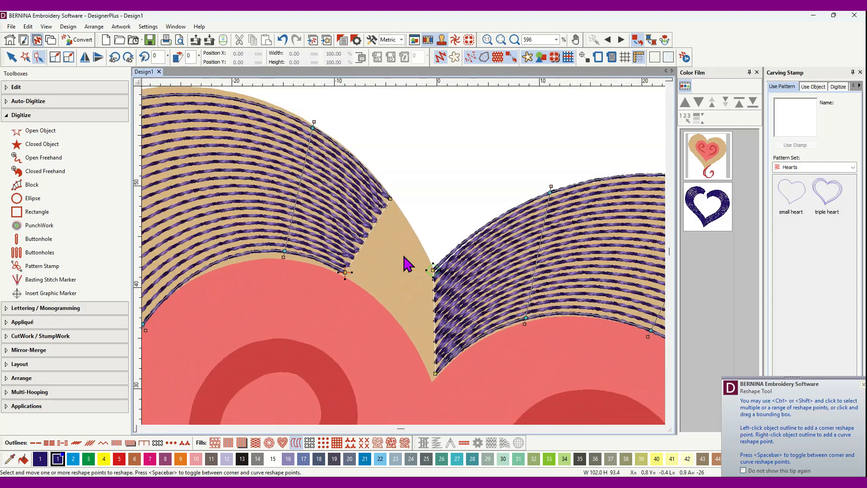
{"action": "left_click_drag", "start_coordinate": [391, 199], "coordinate": [435, 272]}
{"action": "left_click_drag", "start_coordinate": [343, 275], "coordinate": [436, 377]}
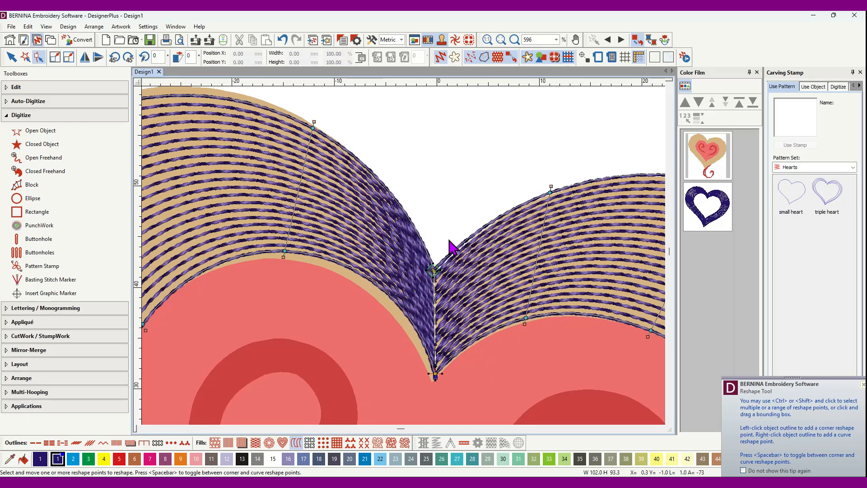
- Hide the background artwork and display the contour-filled heart block in Artistic View
{"action": "scroll", "coordinate": [449, 248], "scroll_direction": "down", "scroll_amount": 5}
{"action": "scroll", "coordinate": [403, 254], "scroll_direction": "down", "scroll_amount": 2}
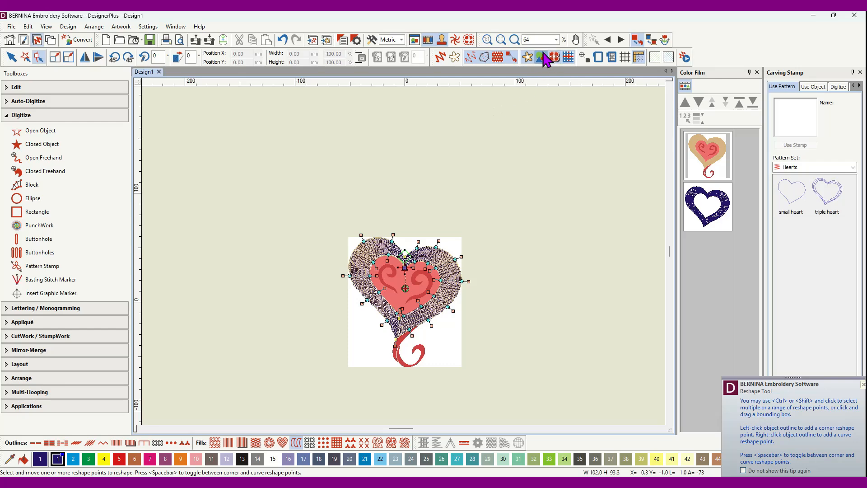
{"action": "left_click", "coordinate": [487, 40]}
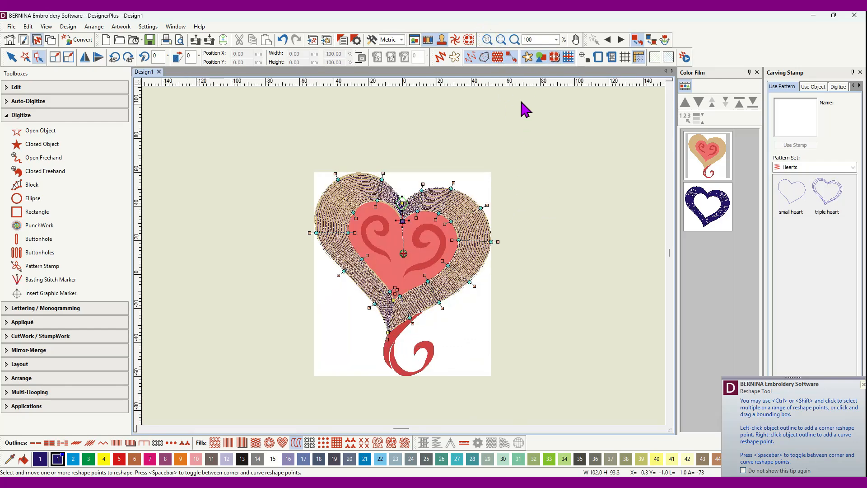
{"action": "left_click", "coordinate": [529, 59]}
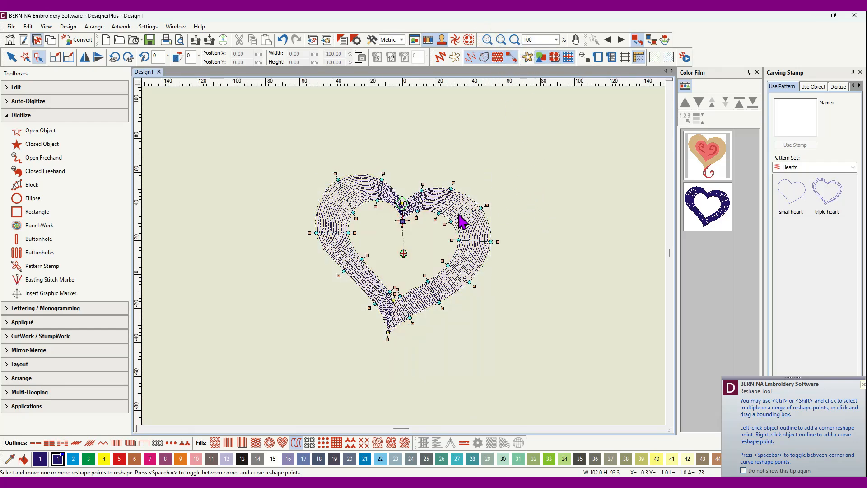
{"action": "left_click", "coordinate": [10, 57]}
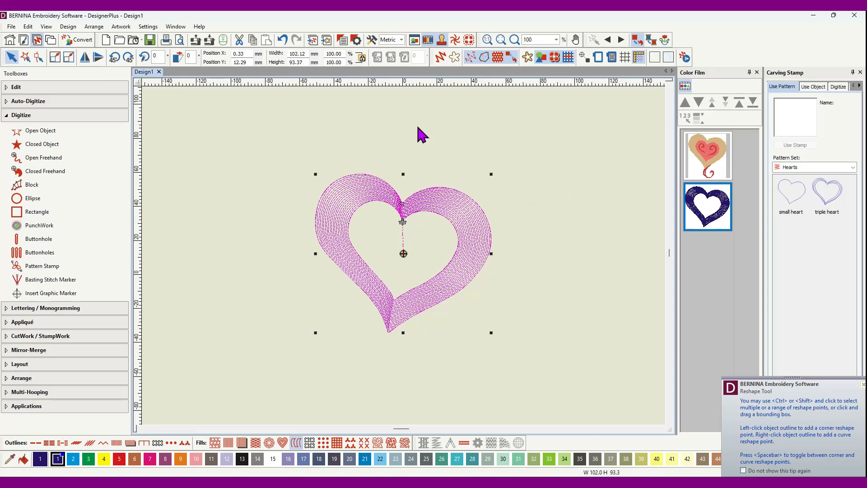
{"action": "left_click", "coordinate": [441, 57]}
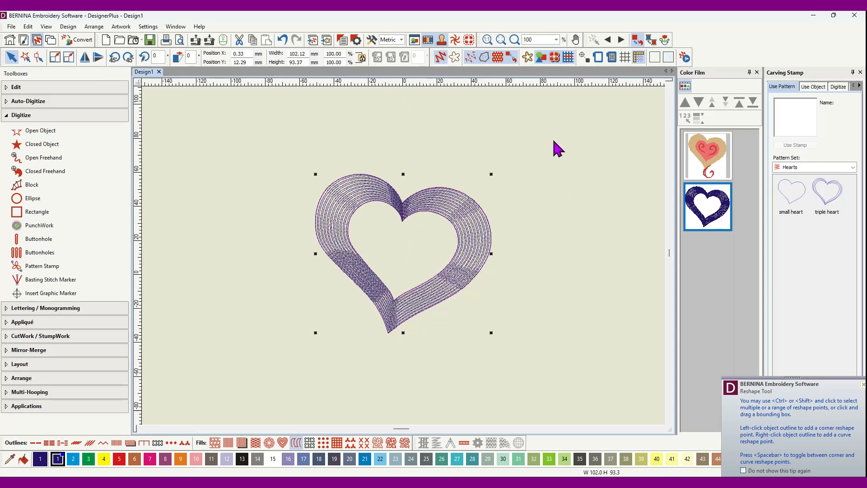
- Recolor the contour-filled heart block to red, palette color 5
{"action": "left_click", "coordinate": [556, 209]}
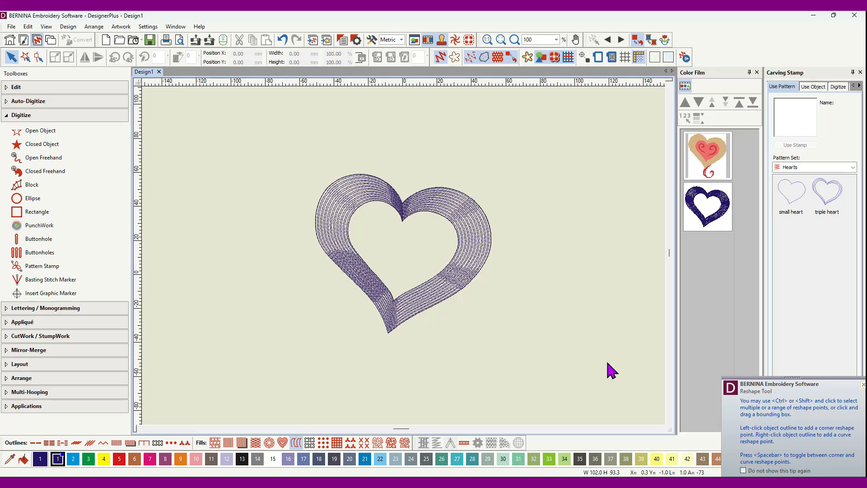
{"action": "left_click", "coordinate": [725, 219]}
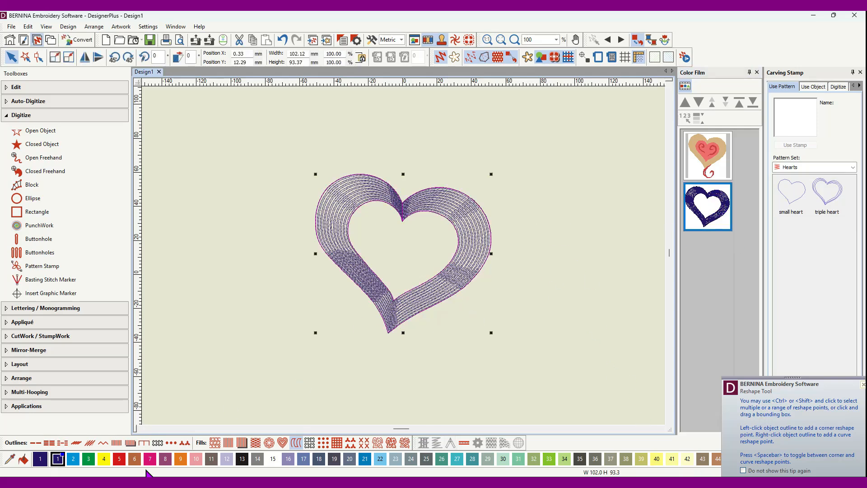
{"action": "left_click", "coordinate": [120, 462]}
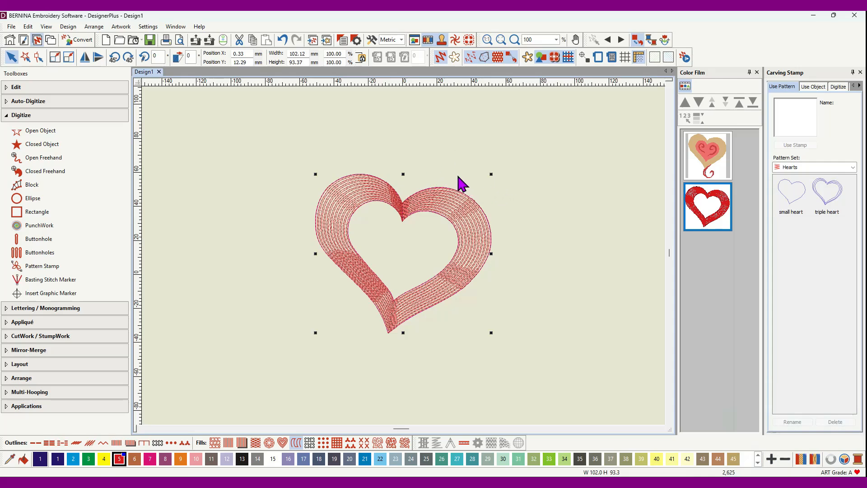
- Open the valentine heart design and look at the Lettering settings in Object Properties
{"action": "left_click", "coordinate": [134, 40]}
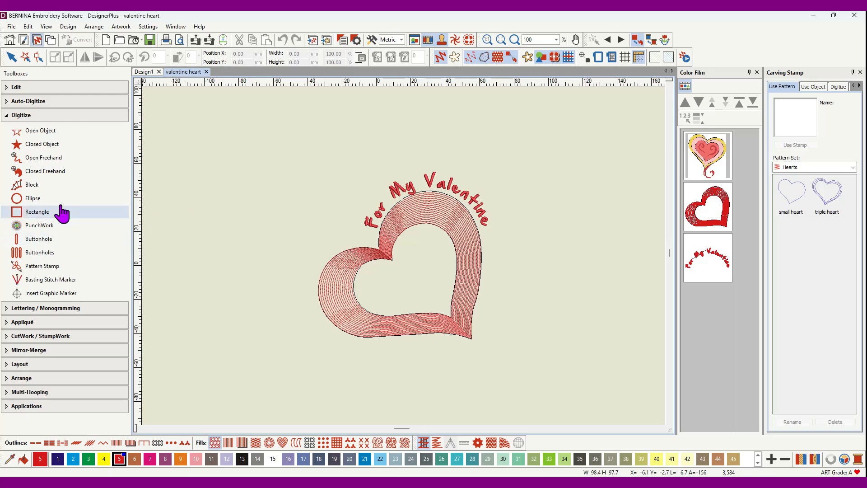
{"action": "left_click", "coordinate": [27, 308]}
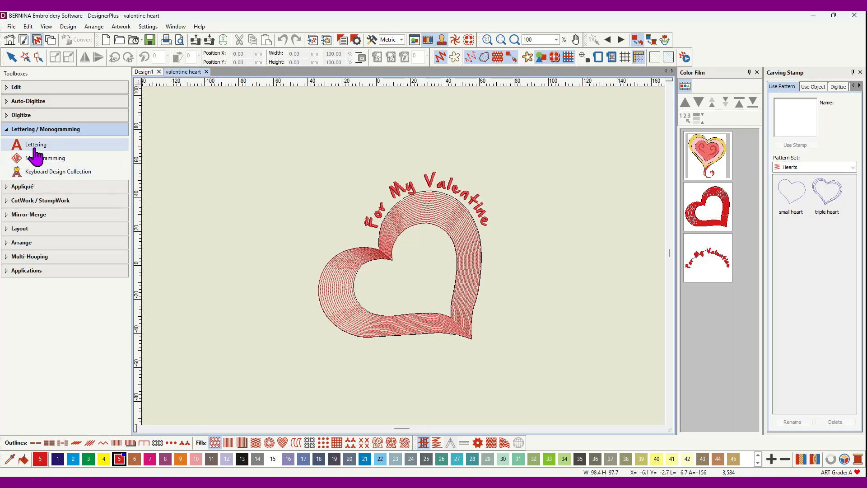
{"action": "left_click", "coordinate": [20, 145]}
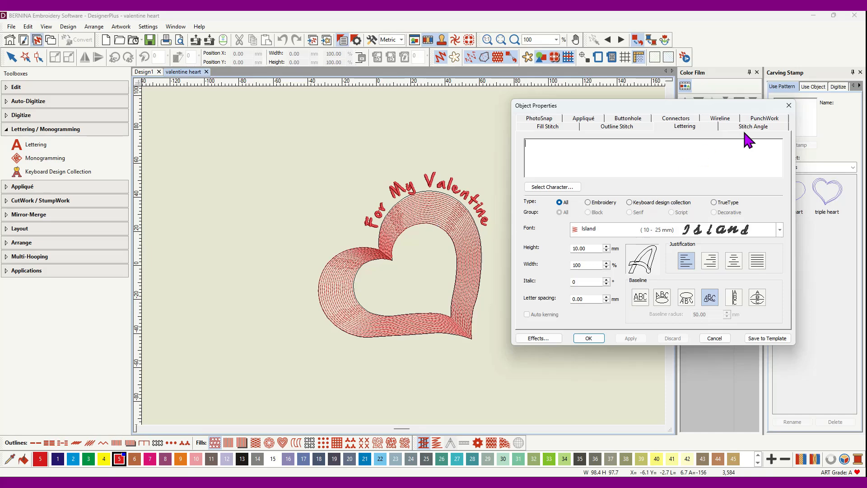
{"action": "left_click", "coordinate": [789, 105]}
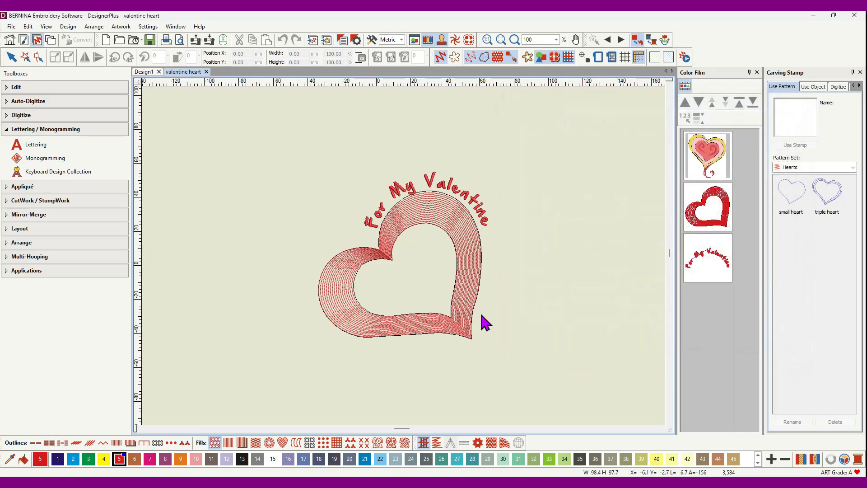
- Set the stitch spacing of the heart block's Contour fill in the valentine heart design to 3.00 mm
{"action": "left_click", "coordinate": [709, 220]}
{"action": "right_click", "coordinate": [710, 212]}
{"action": "left_click", "coordinate": [739, 216]}
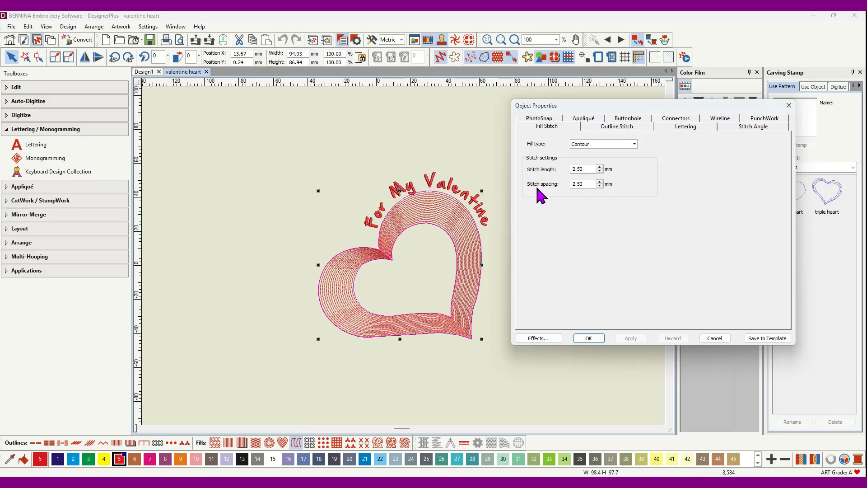
{"action": "left_click", "coordinate": [586, 185]}
{"action": "left_click_drag", "start_coordinate": [580, 184], "coordinate": [567, 186]}
{"action": "left_click", "coordinate": [633, 340]}
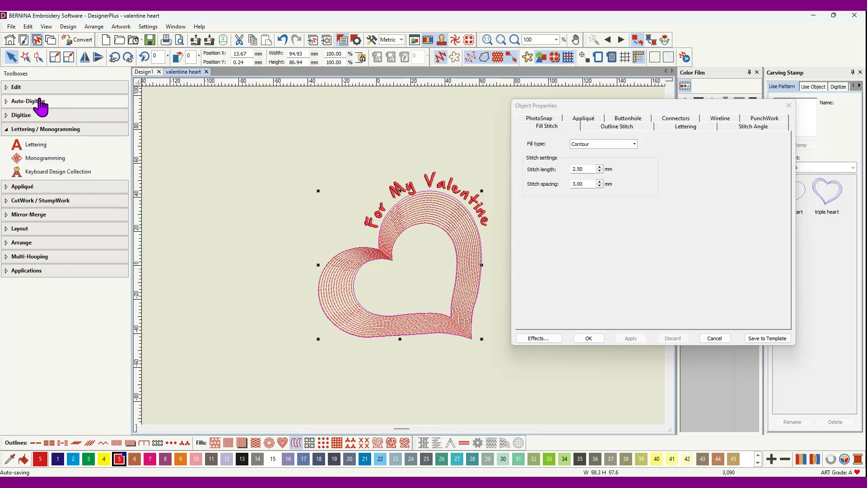
- Return to Design1 and deselect the heart block
{"action": "left_click", "coordinate": [31, 115]}
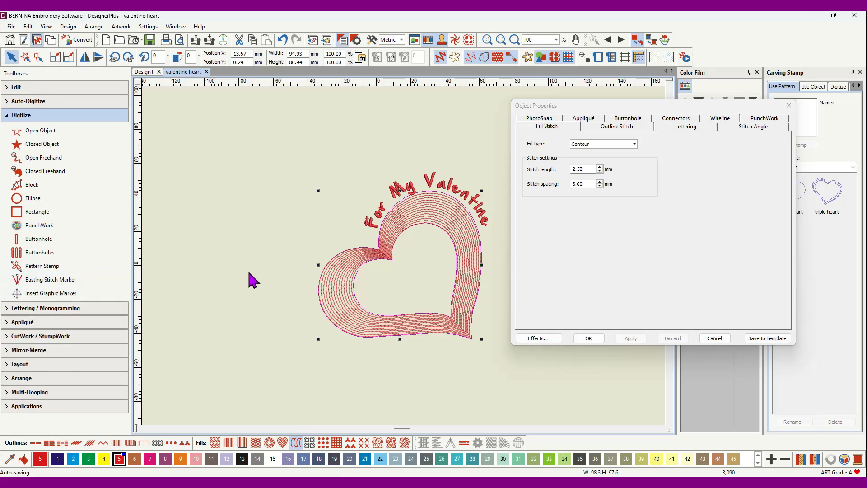
{"action": "left_click", "coordinate": [143, 71]}
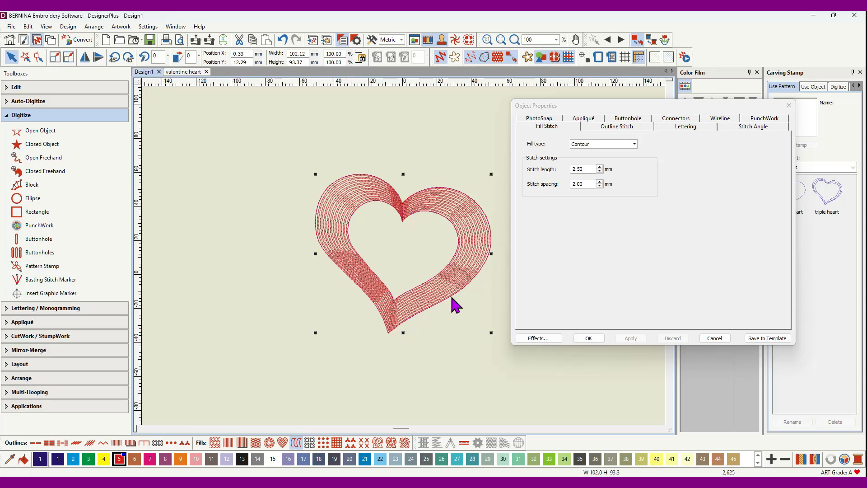
{"action": "left_click", "coordinate": [519, 386]}
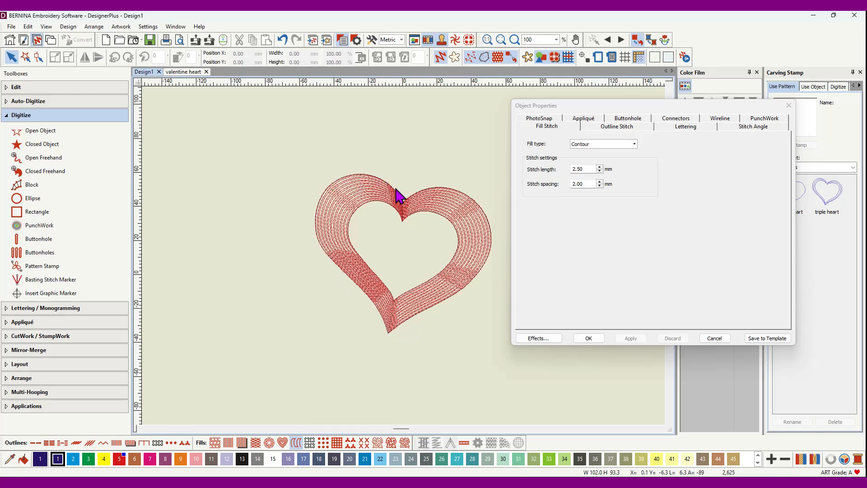
- Try tracing the heart's outer edge as a single-outline closed object, from the notch around the right lobe toward the bottom tip
{"action": "left_click", "coordinate": [41, 150]}
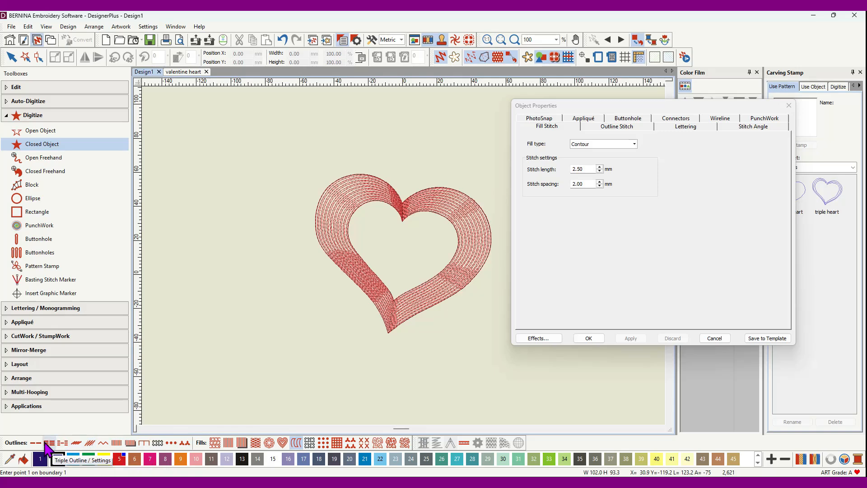
{"action": "left_click", "coordinate": [36, 445]}
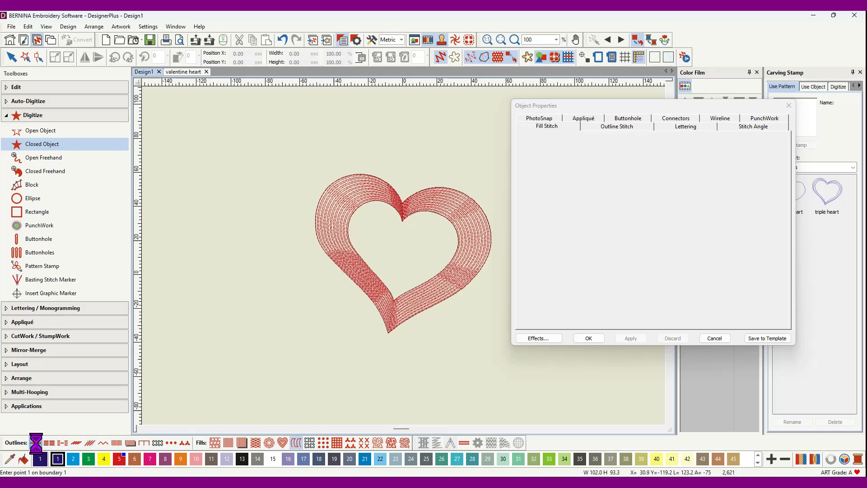
{"action": "left_click", "coordinate": [465, 444]}
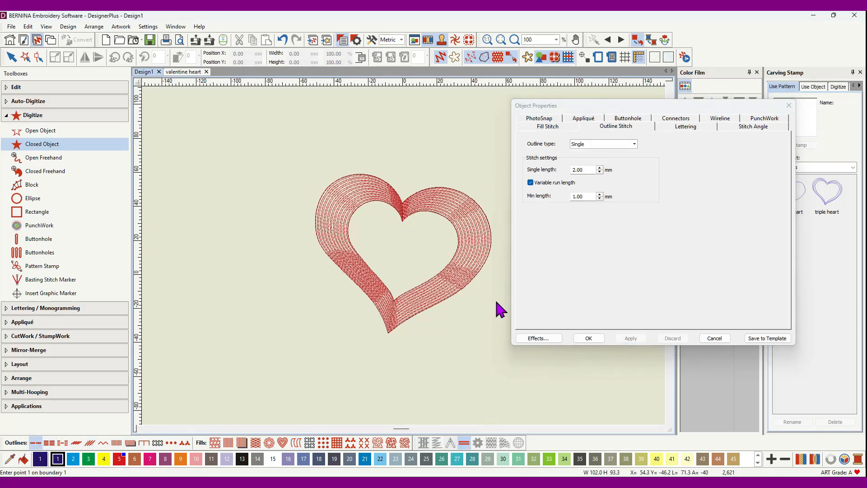
{"action": "left_click", "coordinate": [403, 202]}
{"action": "left_click", "coordinate": [424, 188]}
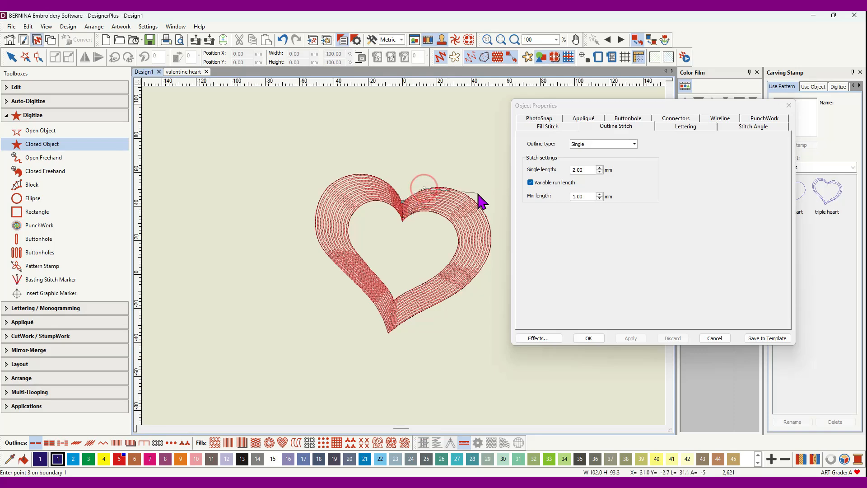
{"action": "left_click", "coordinate": [477, 201]}
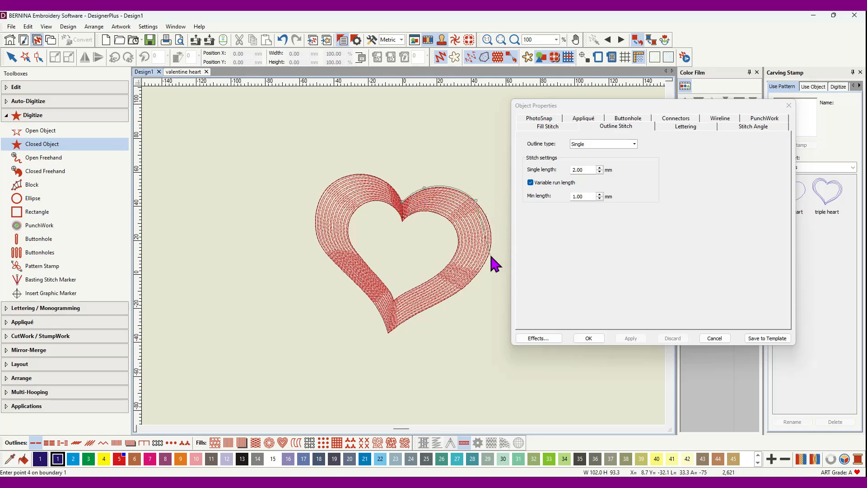
{"action": "left_click", "coordinate": [488, 257]}
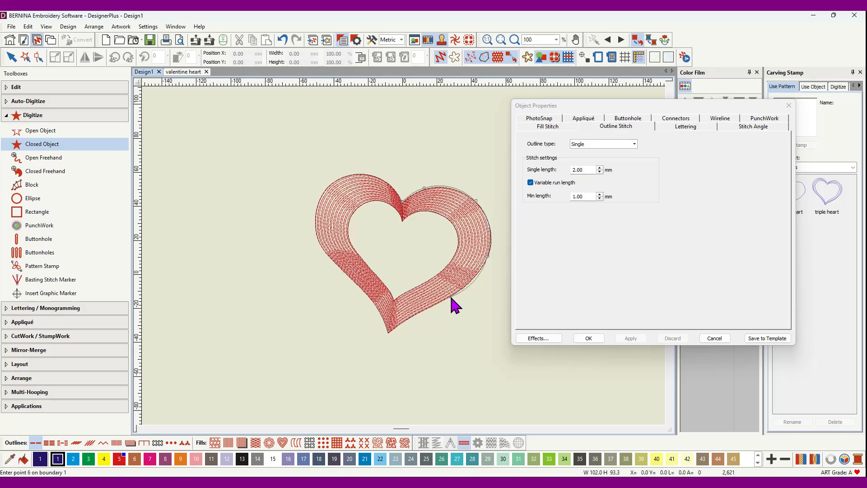
{"action": "left_click", "coordinate": [409, 318]}
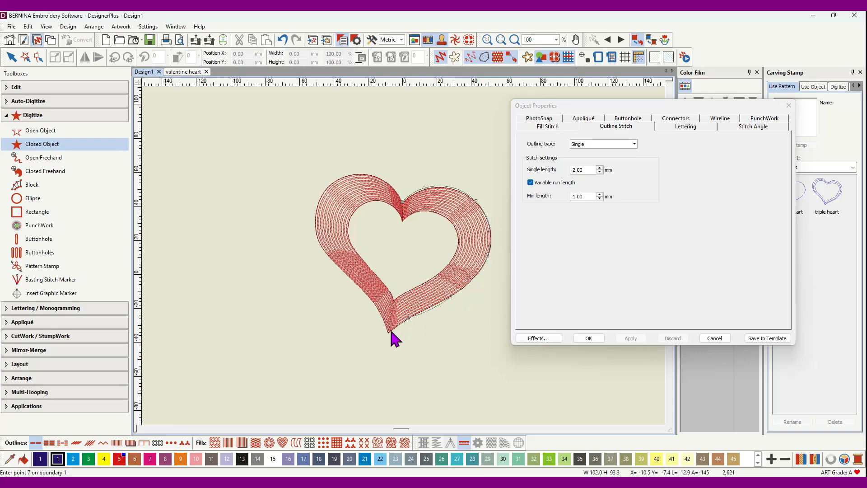
- Complete the closed outline from the bottom tip up the left side and over the left lobe, generate it, and undo it
{"action": "left_click", "coordinate": [389, 332]}
{"action": "left_click", "coordinate": [371, 300]}
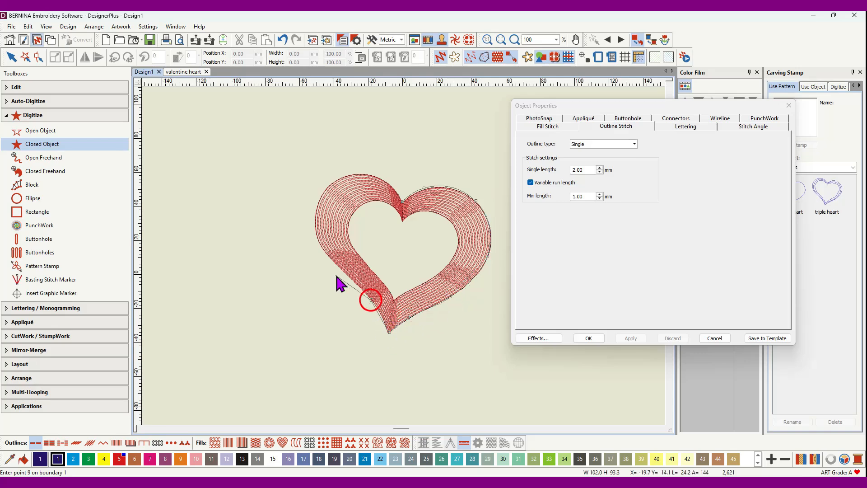
{"action": "left_click", "coordinate": [333, 259]}
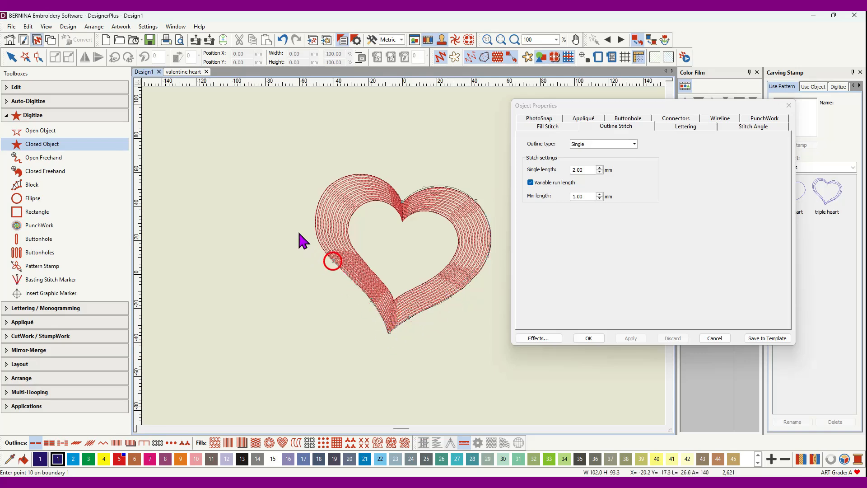
{"action": "left_click", "coordinate": [316, 205]}
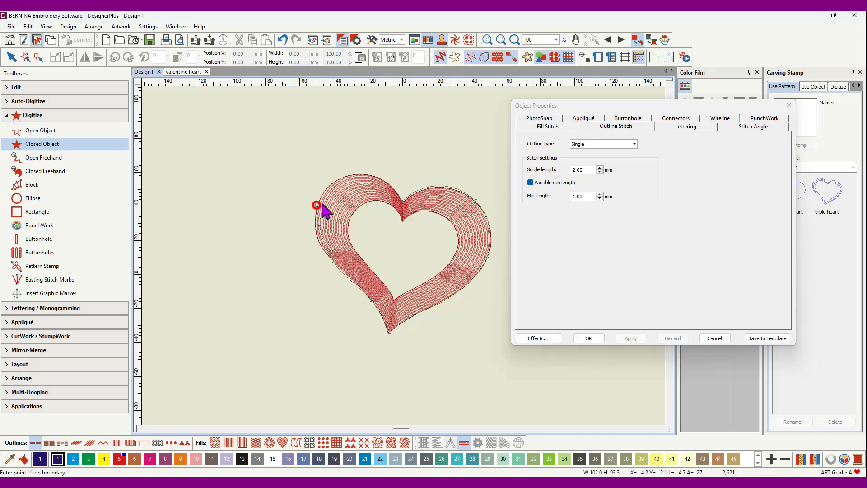
{"action": "left_click", "coordinate": [358, 174]}
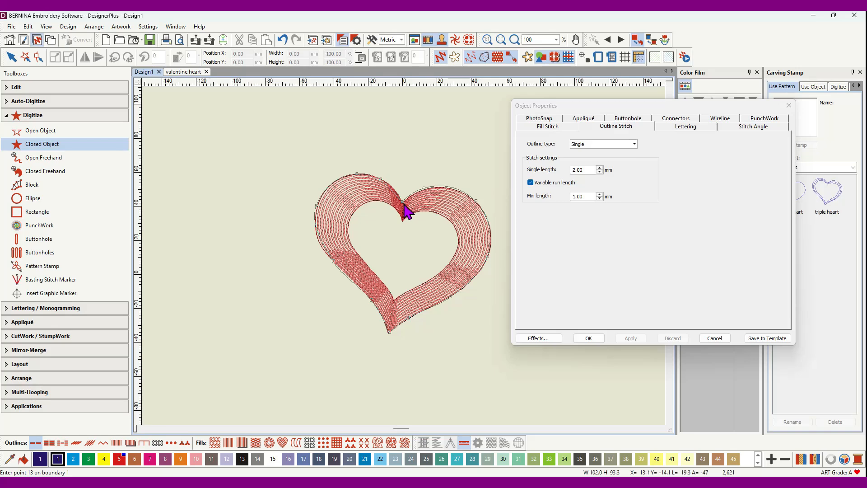
{"action": "key", "text": "Return"}
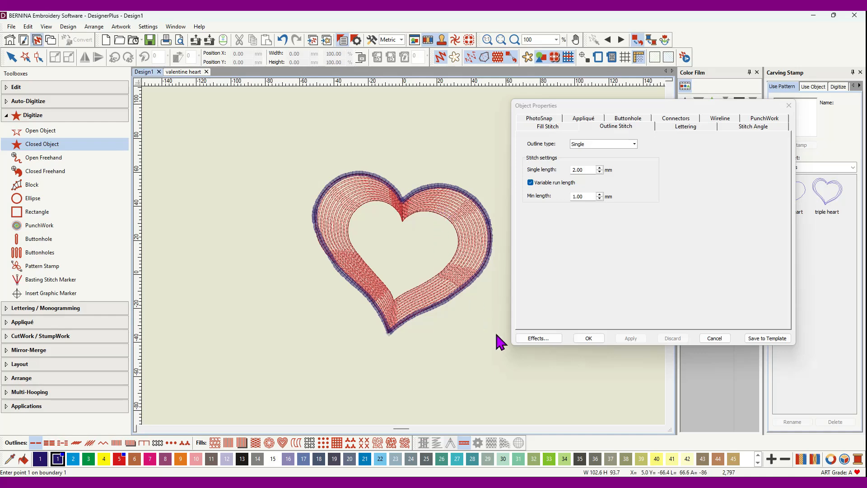
{"action": "left_click", "coordinate": [282, 40]}
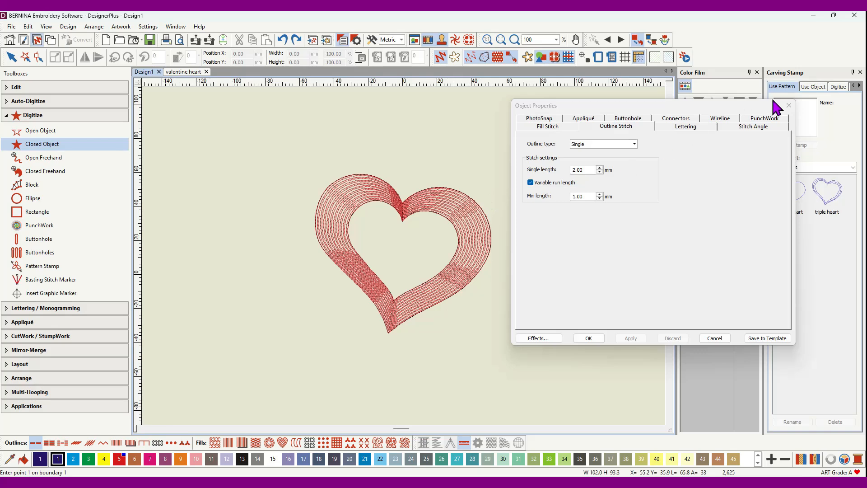
- Add Candlewicking Border object outlines in color 5 BERNINA around the heart block using Outlines and Offsets
{"action": "left_click", "coordinate": [789, 105]}
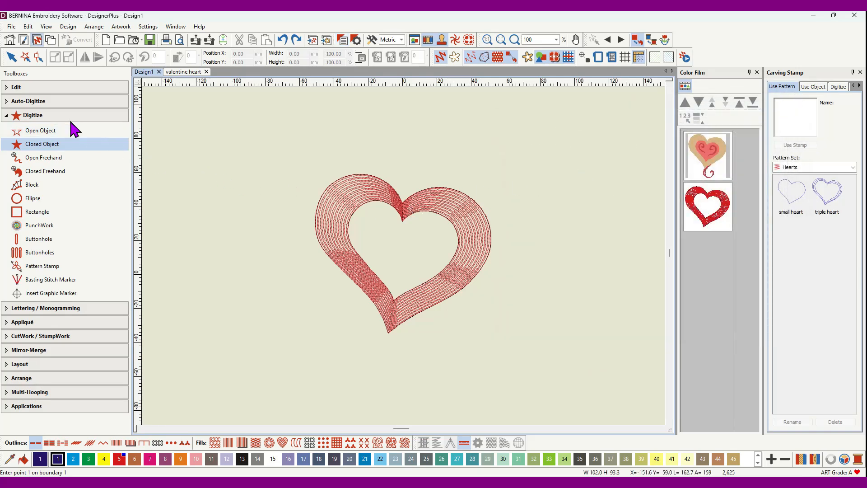
{"action": "left_click", "coordinate": [40, 87]}
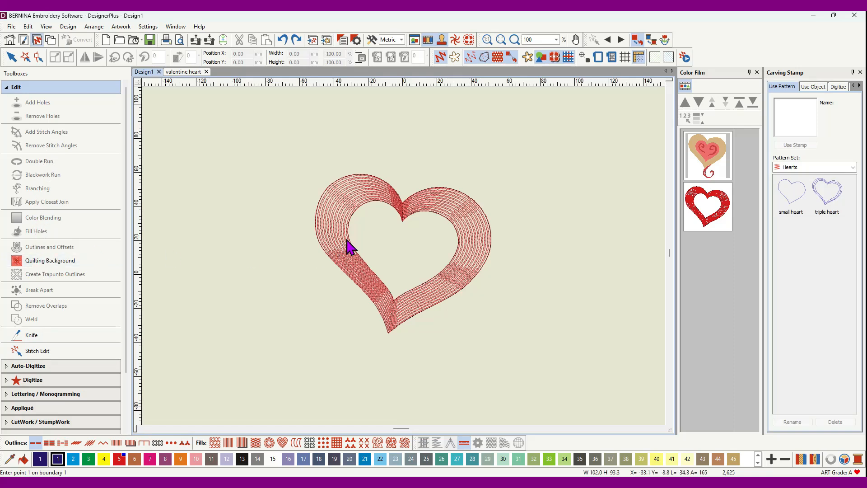
{"action": "left_click", "coordinate": [708, 207]}
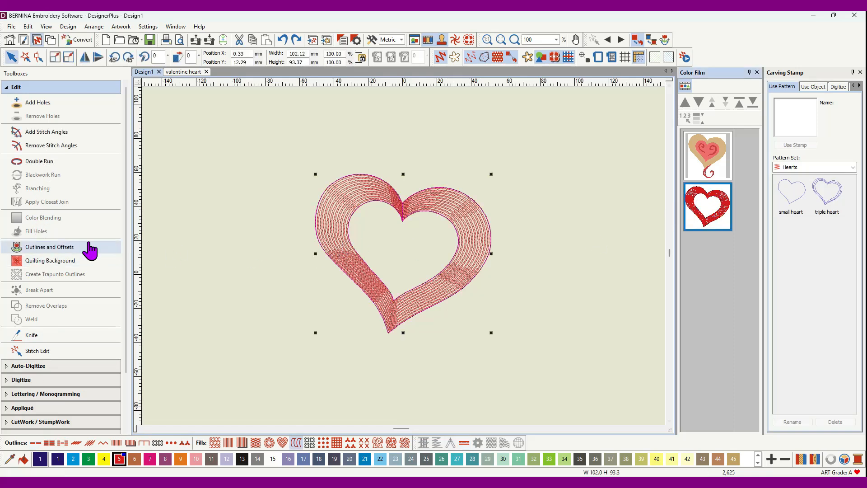
{"action": "left_click", "coordinate": [36, 247]}
{"action": "left_click", "coordinate": [461, 147]}
{"action": "left_click", "coordinate": [440, 170]}
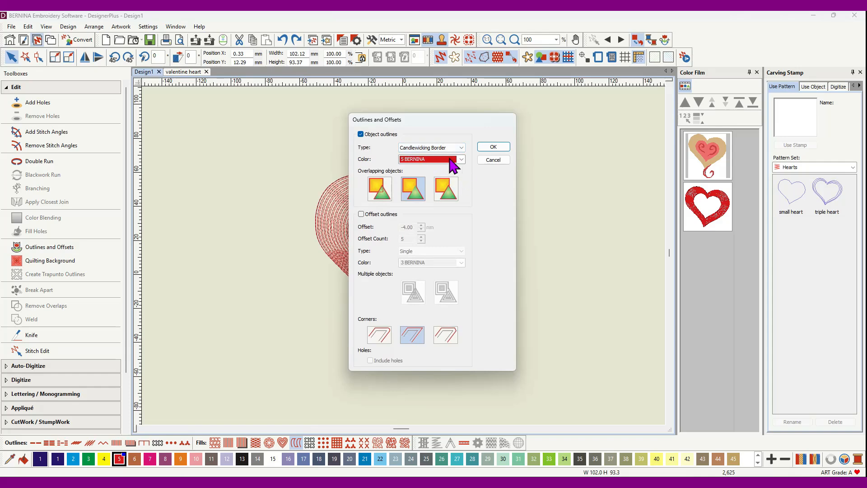
{"action": "left_click", "coordinate": [494, 147]}
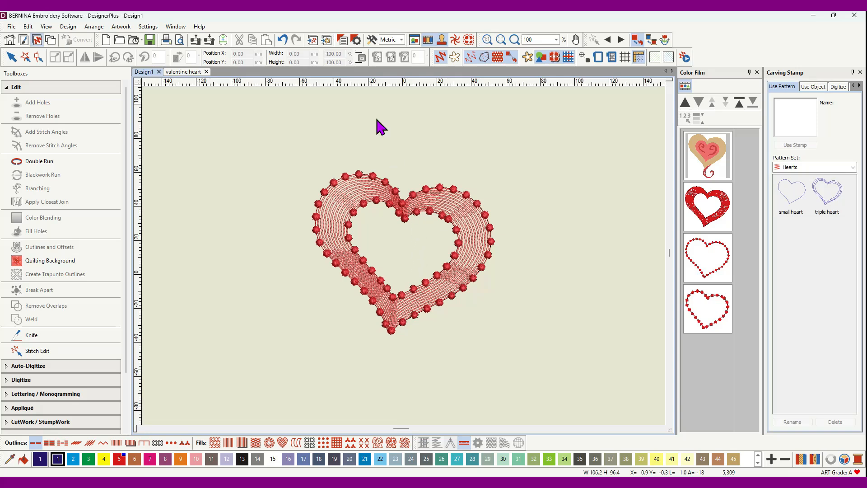
- Undo the candlewicking outlines and choose Colonial 4.5mm from the _Candlewicking set as the Pattern Stamp
{"action": "left_click", "coordinate": [283, 41]}
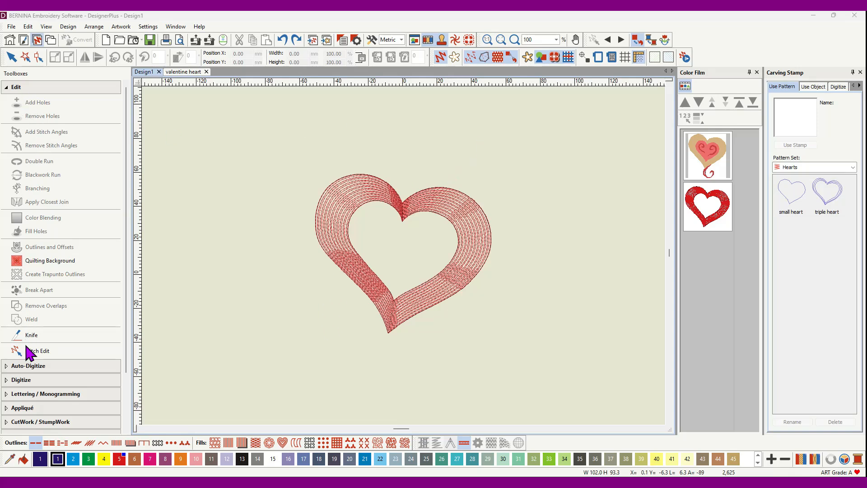
{"action": "left_click", "coordinate": [21, 380]}
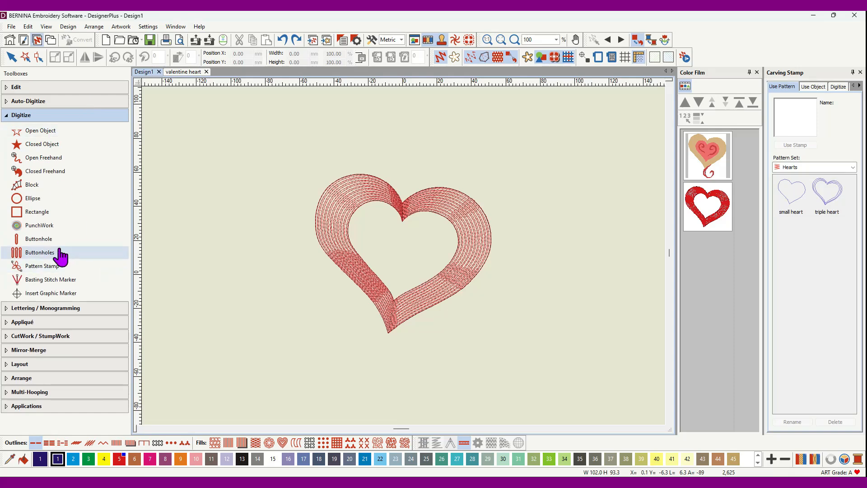
{"action": "left_click", "coordinate": [27, 266]}
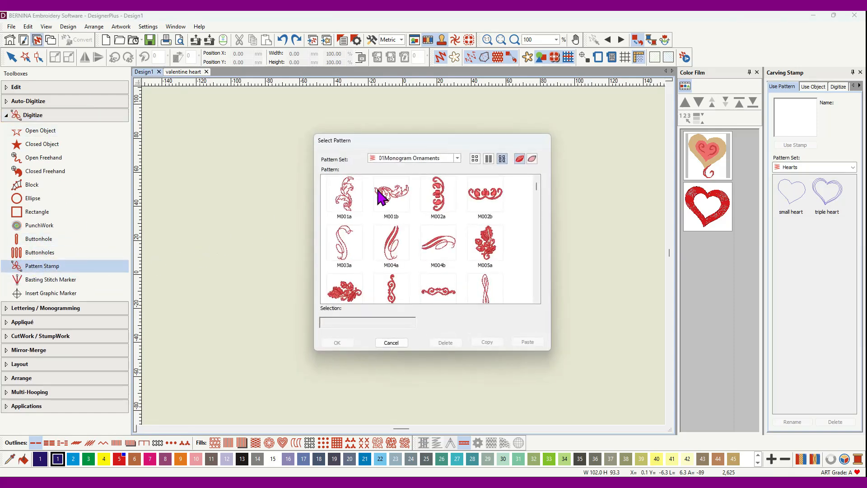
{"action": "left_click", "coordinate": [457, 158]}
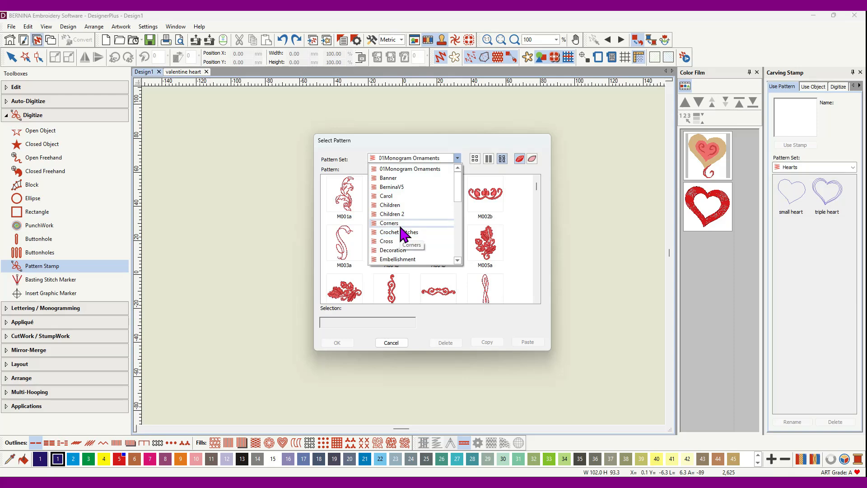
{"action": "scroll", "coordinate": [399, 218], "scroll_direction": "down", "scroll_amount": 1}
{"action": "scroll", "coordinate": [399, 224], "scroll_direction": "down", "scroll_amount": 5}
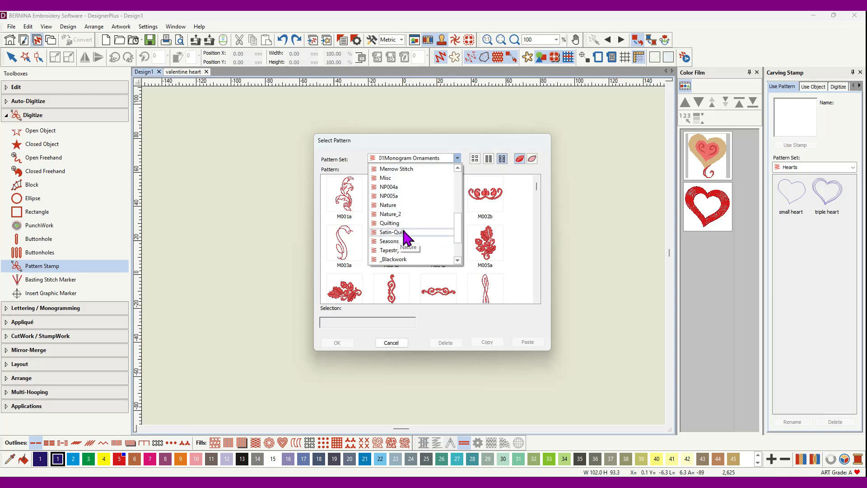
{"action": "scroll", "coordinate": [399, 228], "scroll_direction": "down", "scroll_amount": 2}
{"action": "left_click", "coordinate": [400, 225]}
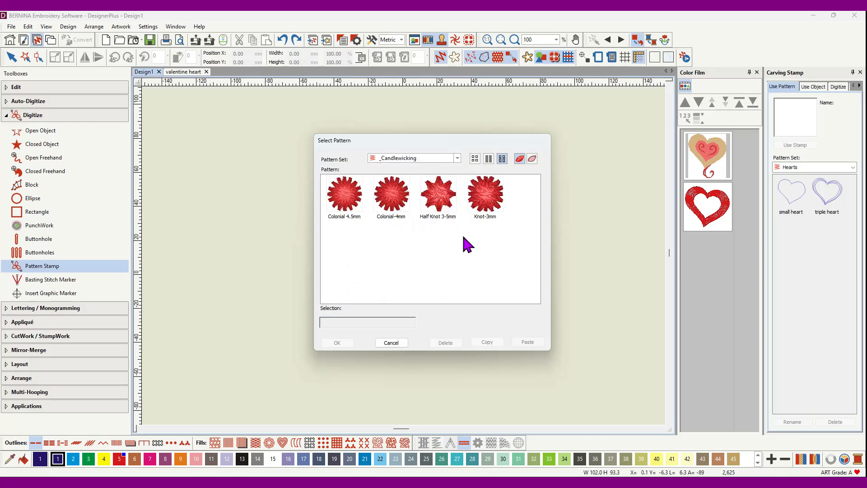
{"action": "left_click", "coordinate": [348, 199]}
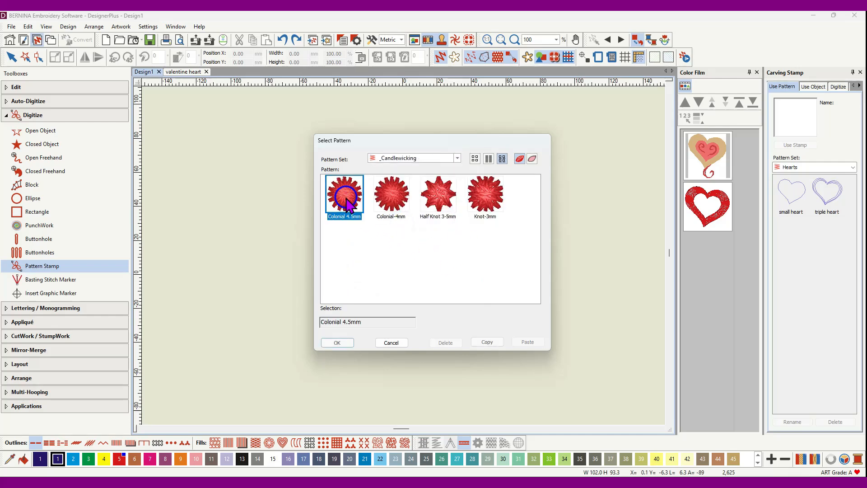
{"action": "left_click", "coordinate": [337, 343]}
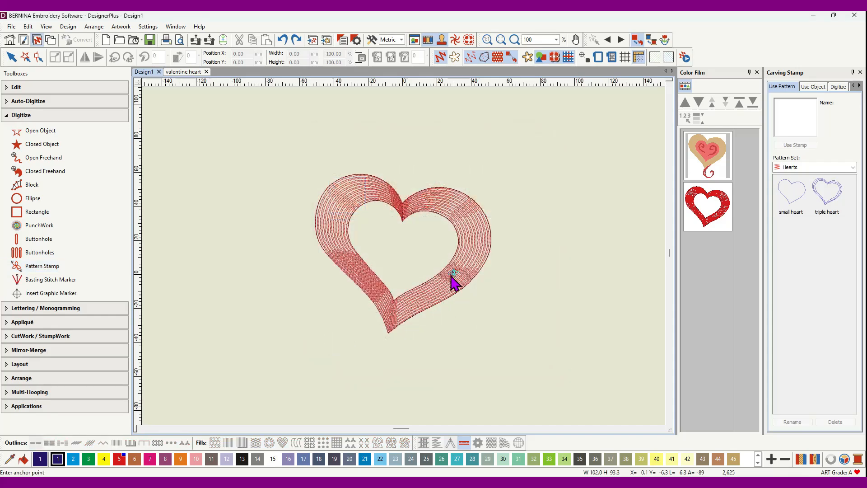
- Stamp two Colonial 4.5mm knots along the outer part of the heart band's left lobe
{"action": "left_click", "coordinate": [329, 212]}
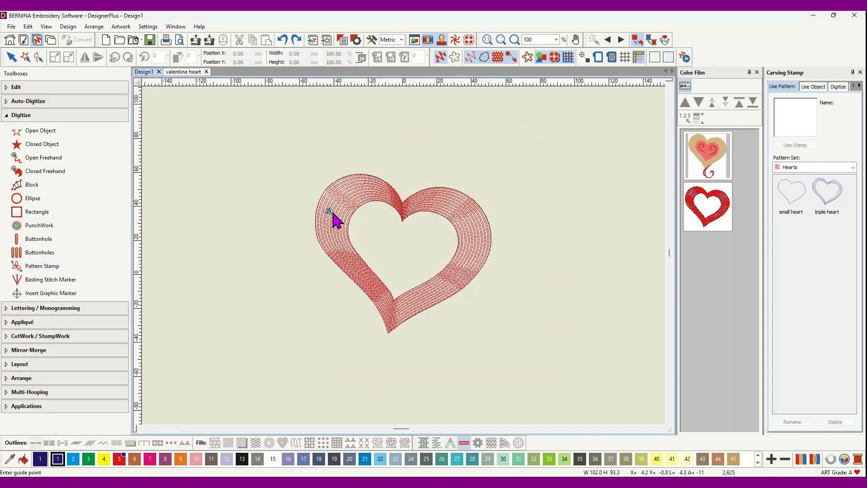
{"action": "left_click", "coordinate": [333, 216]}
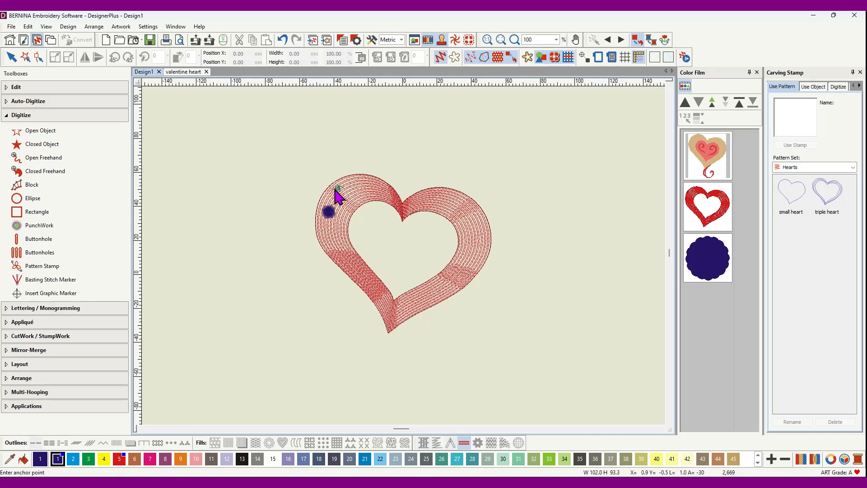
{"action": "left_click", "coordinate": [336, 196]}
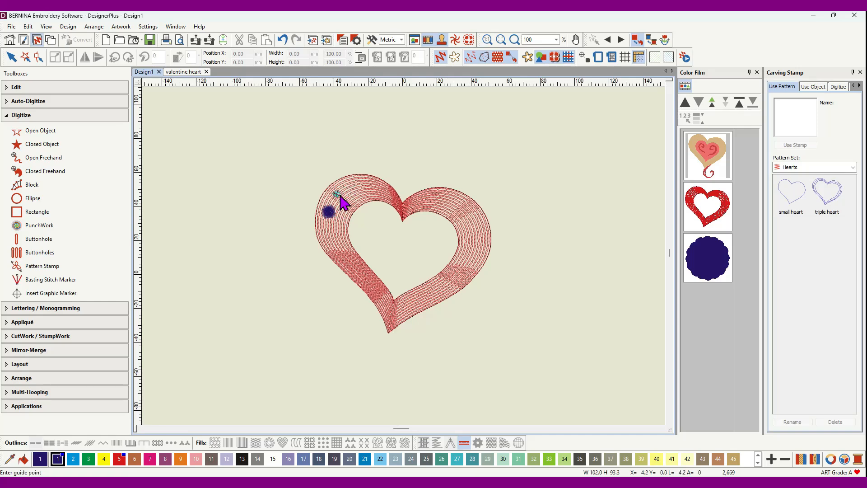
{"action": "left_click", "coordinate": [341, 201]}
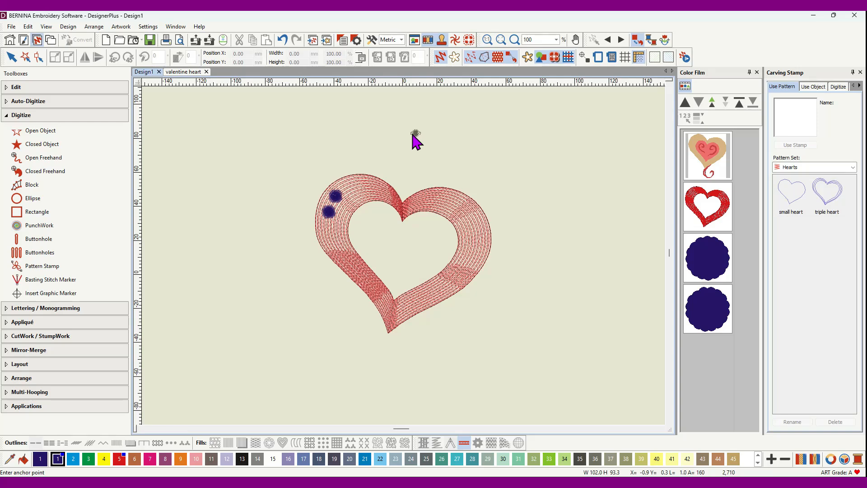
{"action": "key", "text": "Escape"}
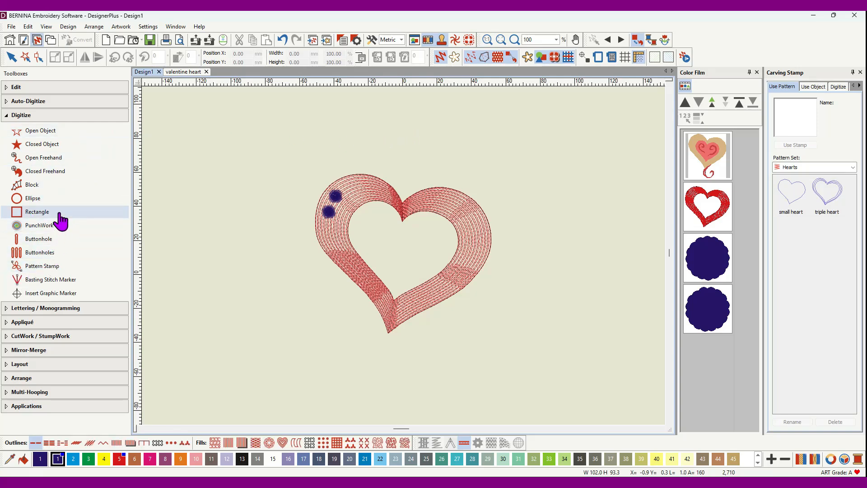
- Choose the Knot-3mm pattern from the _Candlewicking set for the next Pattern Stamp placements
{"action": "left_click", "coordinate": [30, 266]}
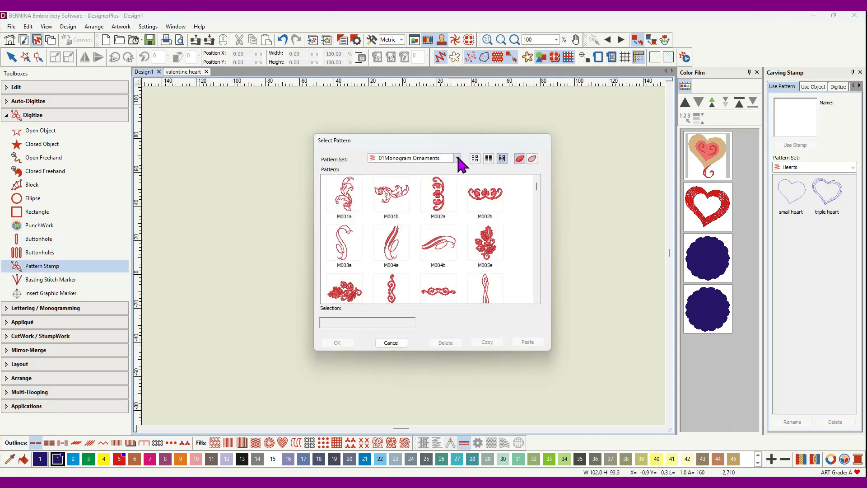
{"action": "left_click", "coordinate": [457, 158]}
{"action": "scroll", "coordinate": [404, 223], "scroll_direction": "down", "scroll_amount": 2}
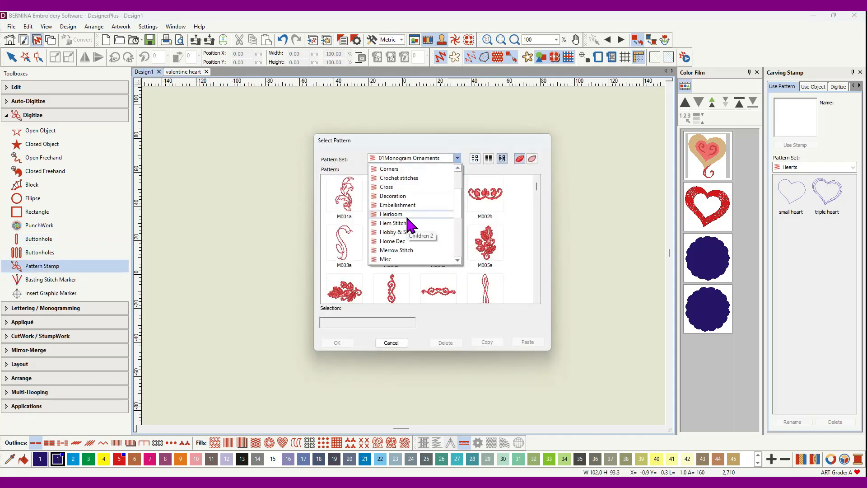
{"action": "scroll", "coordinate": [407, 217], "scroll_direction": "down", "scroll_amount": 4}
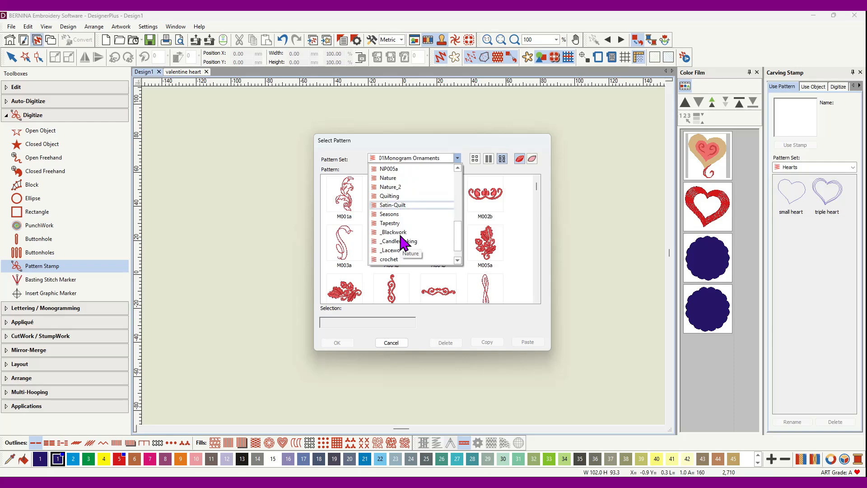
{"action": "left_click", "coordinate": [401, 242]}
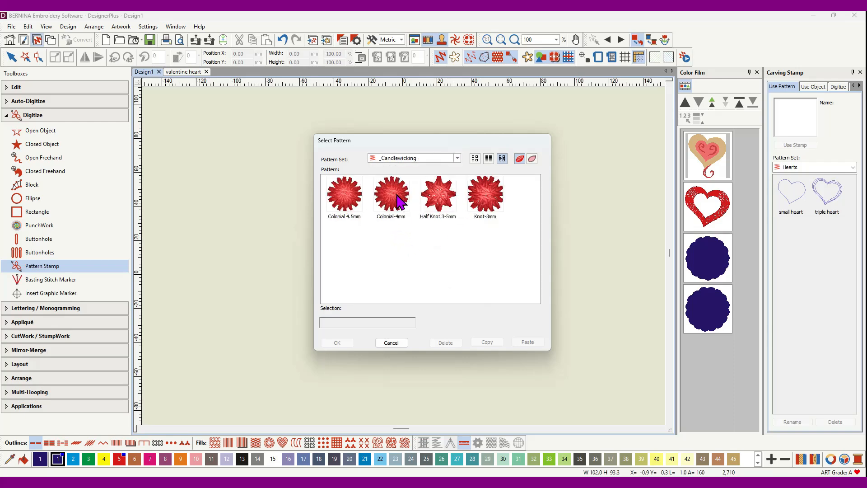
{"action": "left_click", "coordinate": [440, 200]}
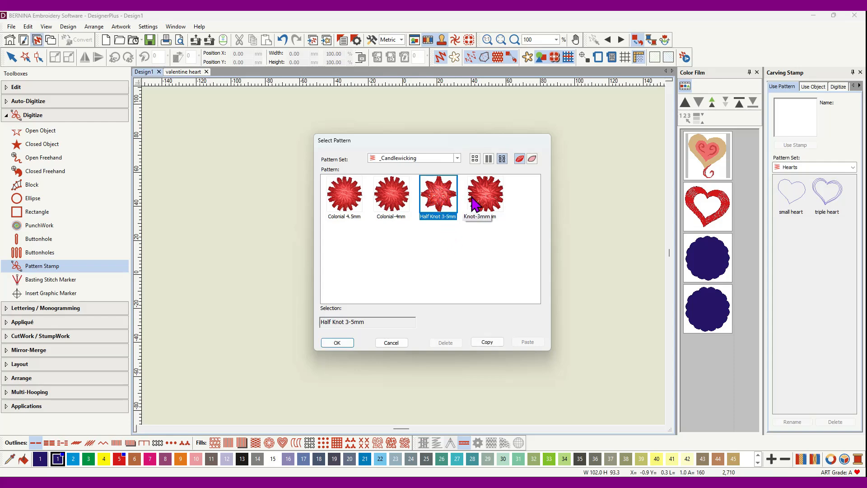
{"action": "left_click", "coordinate": [488, 199]}
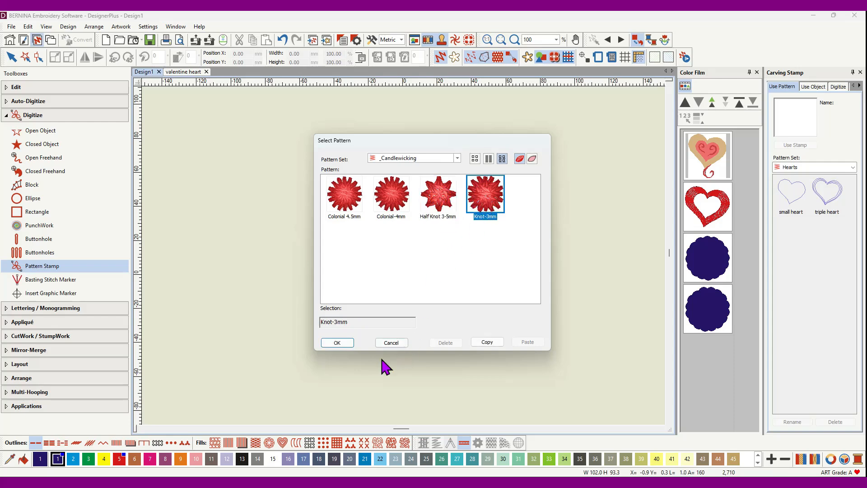
{"action": "left_click", "coordinate": [337, 342]}
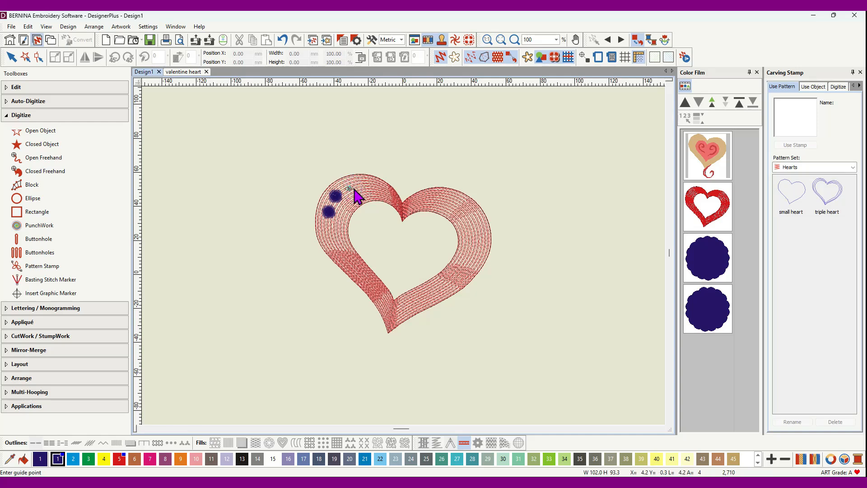
- Stamp three Knot-3mm motifs over the top of the left lobe, continuing the row toward the heart's notch
{"action": "left_click", "coordinate": [349, 188]}
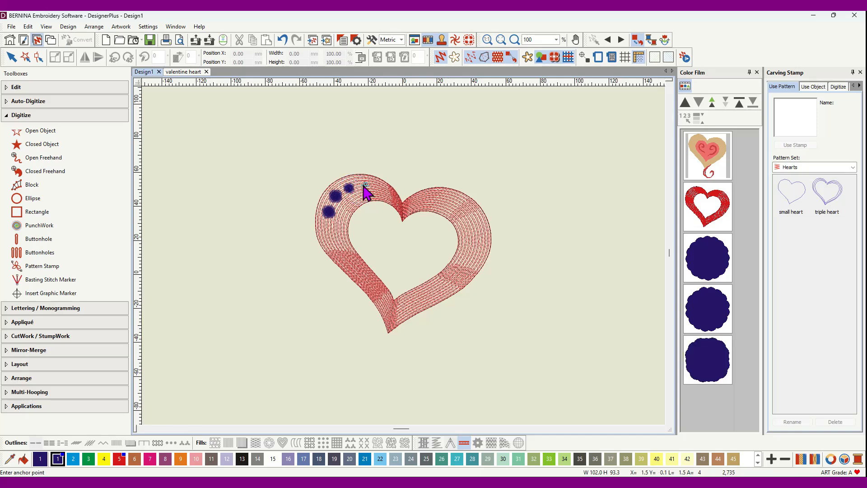
{"action": "left_click", "coordinate": [365, 185]}
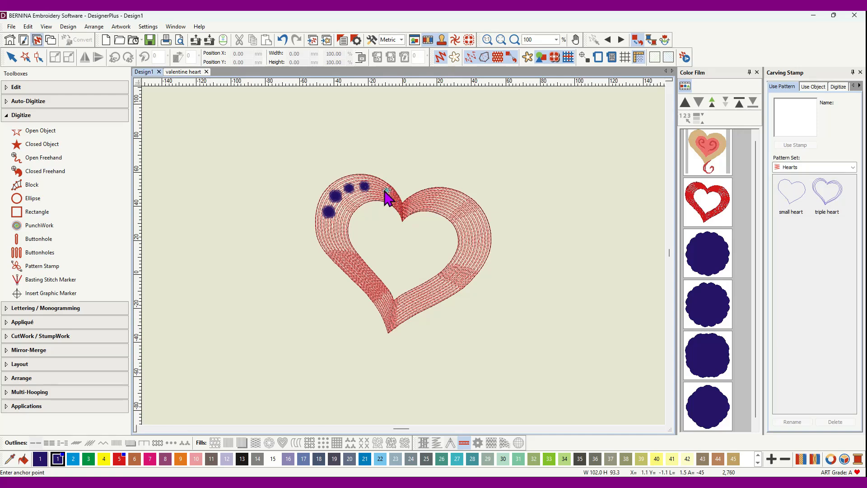
{"action": "left_click", "coordinate": [383, 190]}
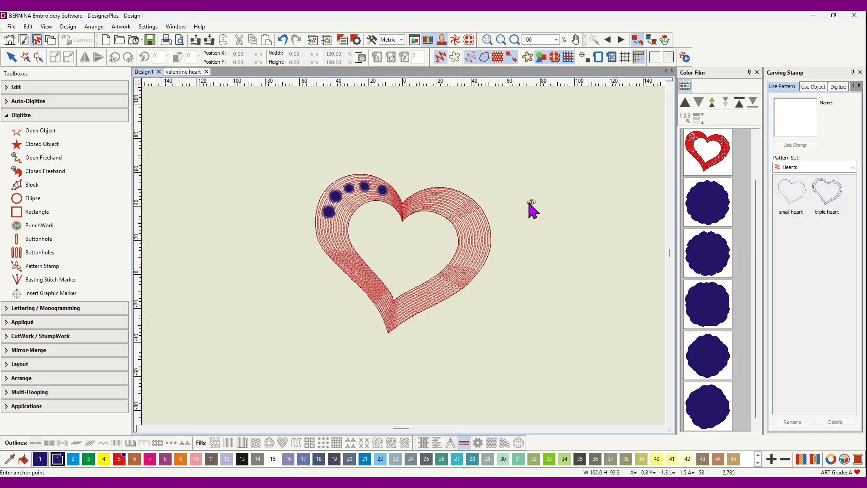
{"action": "scroll", "coordinate": [359, 219], "scroll_direction": "up", "scroll_amount": 4}
{"action": "scroll", "coordinate": [405, 260], "scroll_direction": "up", "scroll_amount": 2}
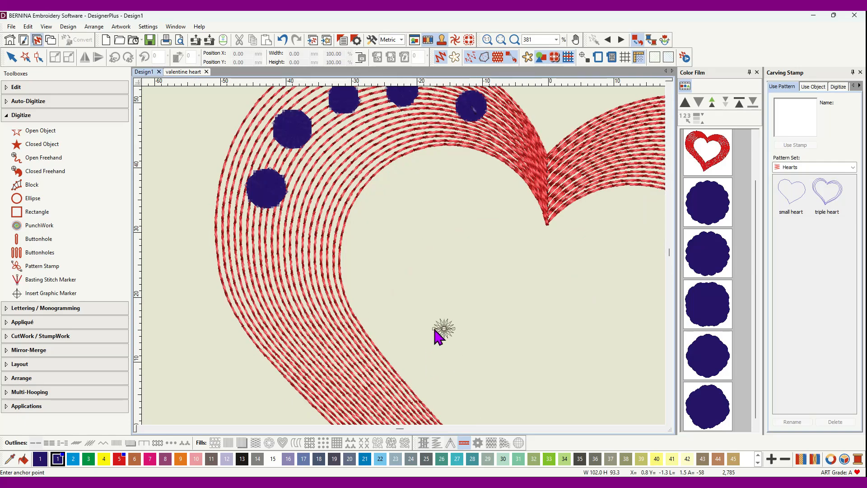
{"action": "key", "text": "Escape"}
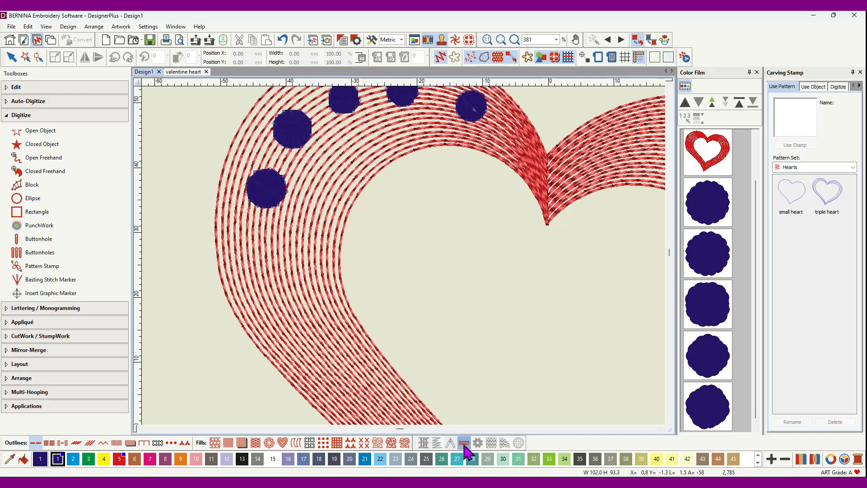
- Select all five stamped knots and remove the Couching effect from them
{"action": "left_click", "coordinate": [718, 209]}
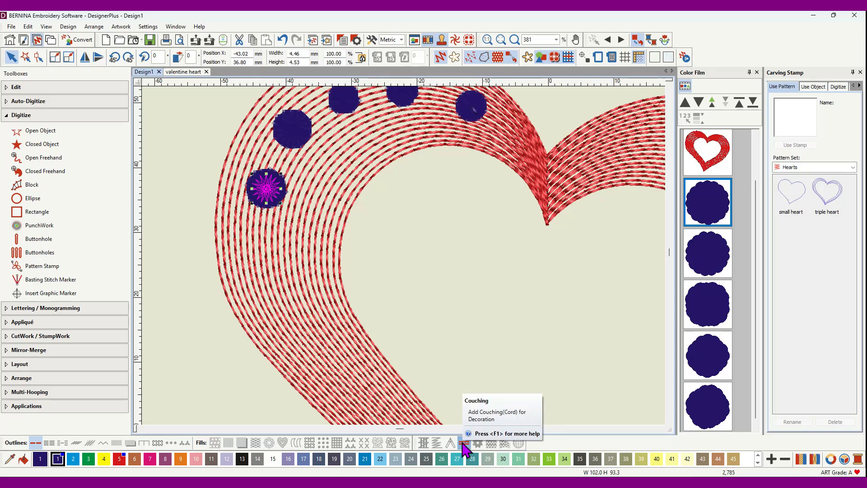
{"action": "left_click", "coordinate": [710, 422], "text": "shift"}
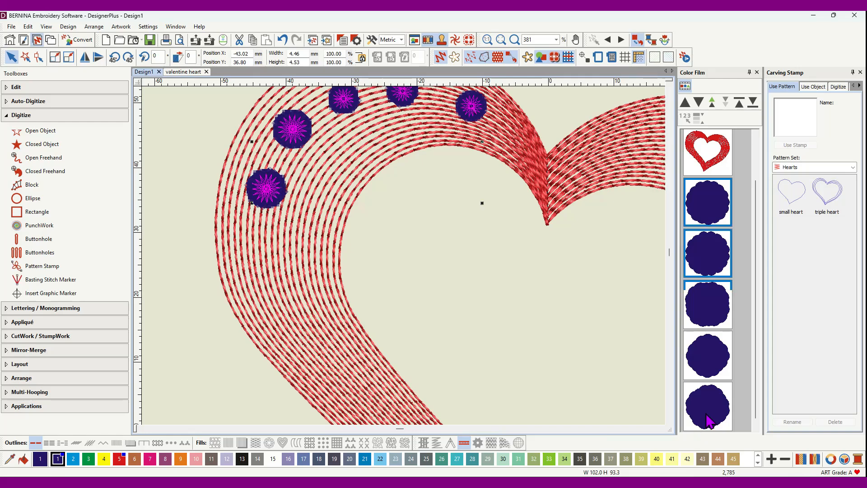
{"action": "left_click", "coordinate": [463, 442]}
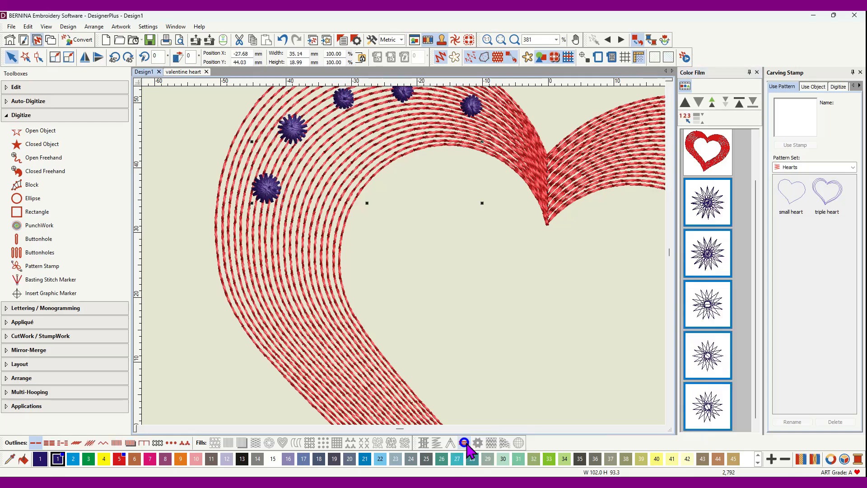
- Show the Big Heart background artwork behind the stitching, with the whole design in view
{"action": "scroll", "coordinate": [453, 228], "scroll_direction": "down", "scroll_amount": 3}
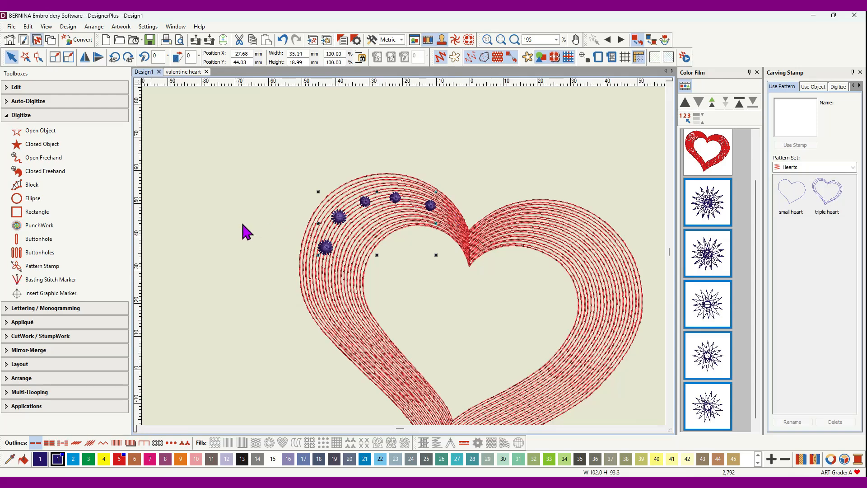
{"action": "scroll", "coordinate": [381, 253], "scroll_direction": "down", "scroll_amount": 1}
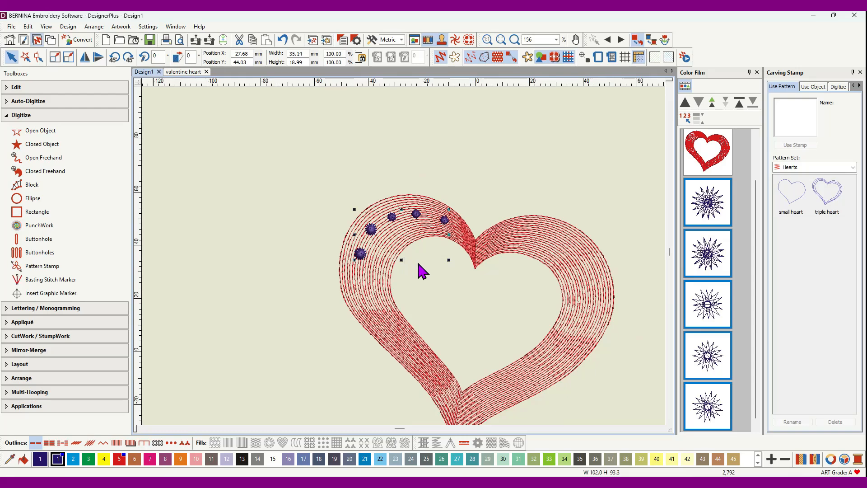
{"action": "scroll", "coordinate": [420, 267], "scroll_direction": "down", "scroll_amount": 1}
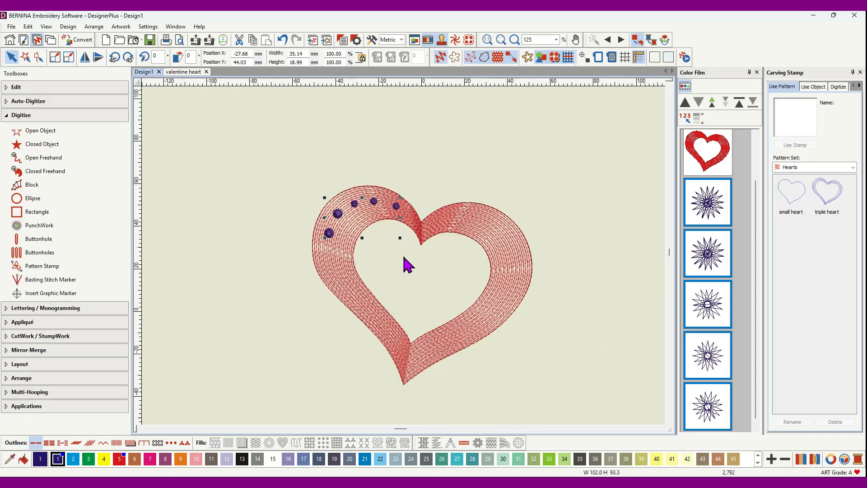
{"action": "left_click", "coordinate": [526, 57]}
{"action": "scroll", "coordinate": [490, 243], "scroll_direction": "down", "scroll_amount": 1}
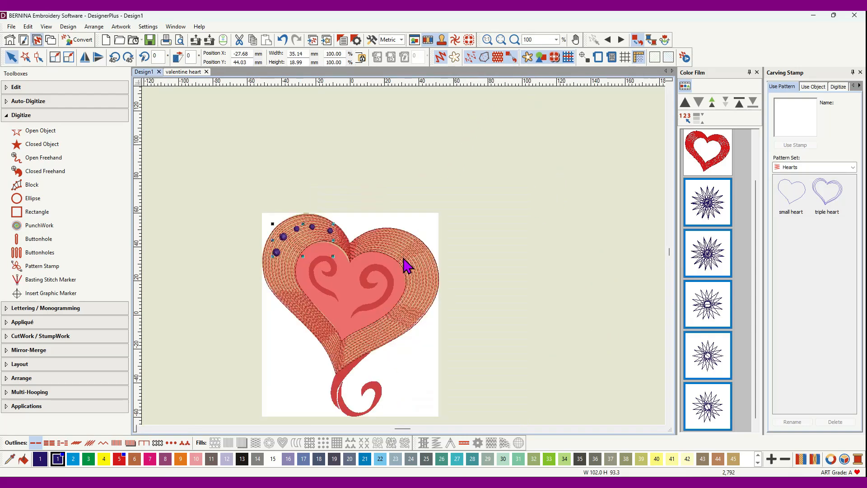